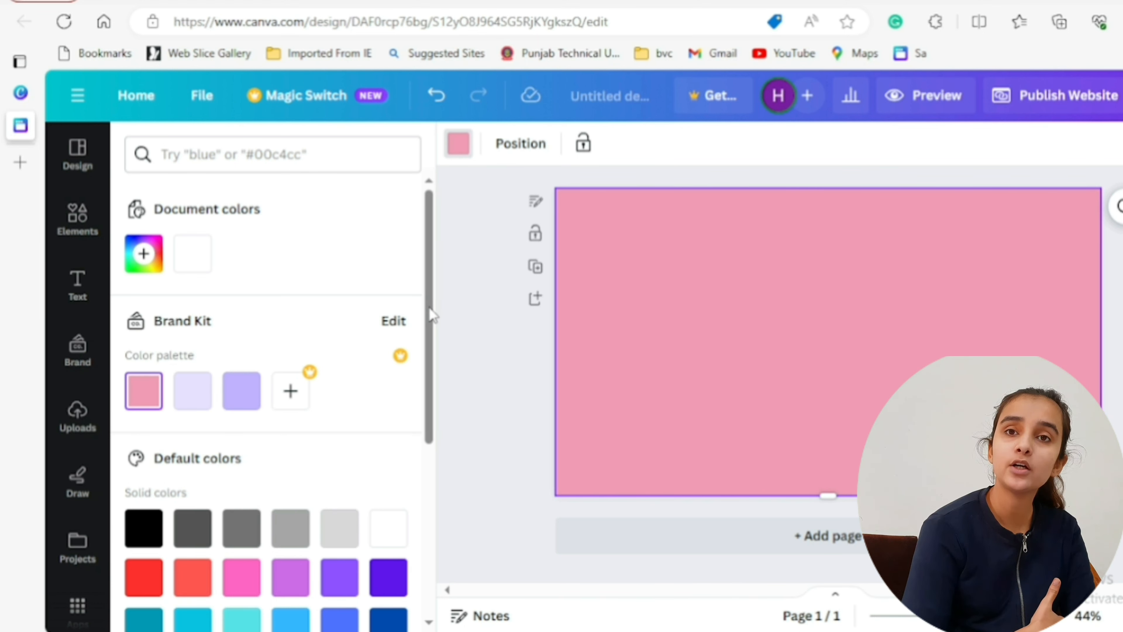
- Add three more pages to the website design after the pink first page
scroll(272, 398, down, 2)
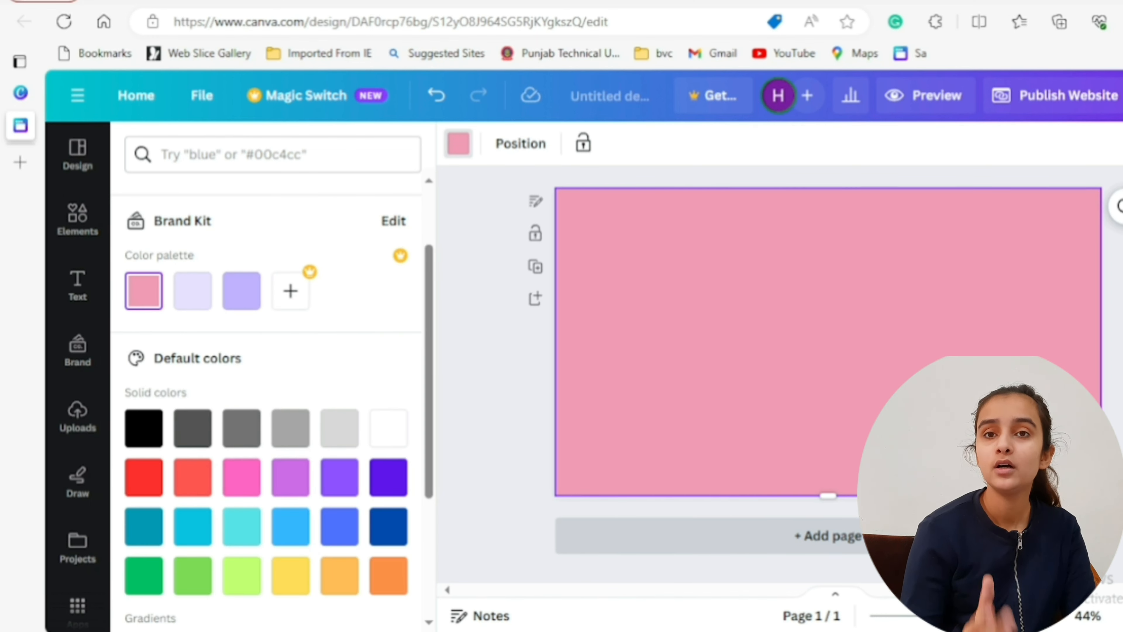
click(878, 536)
click(878, 536)
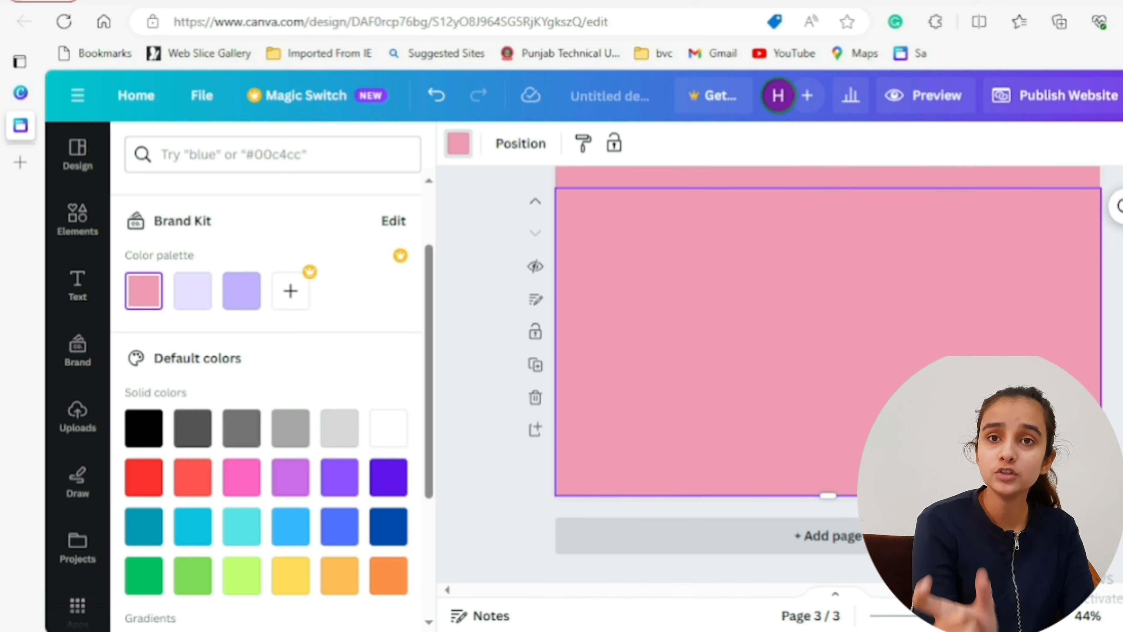
click(878, 536)
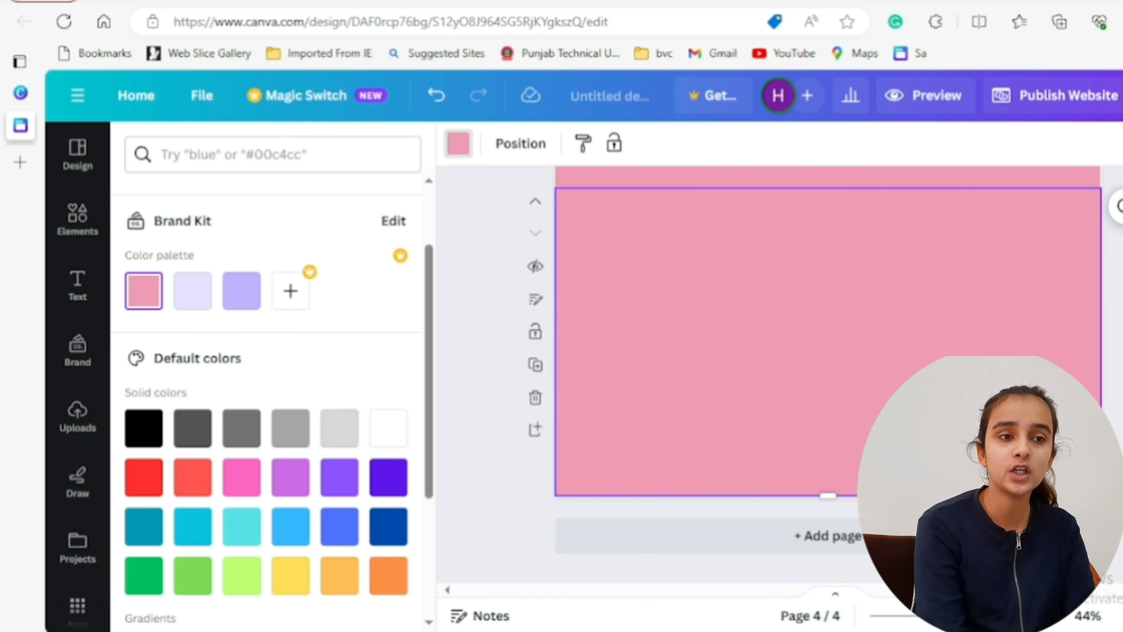
- Search the website templates for "freelancing portfolio"
scroll(827, 385, up, 15)
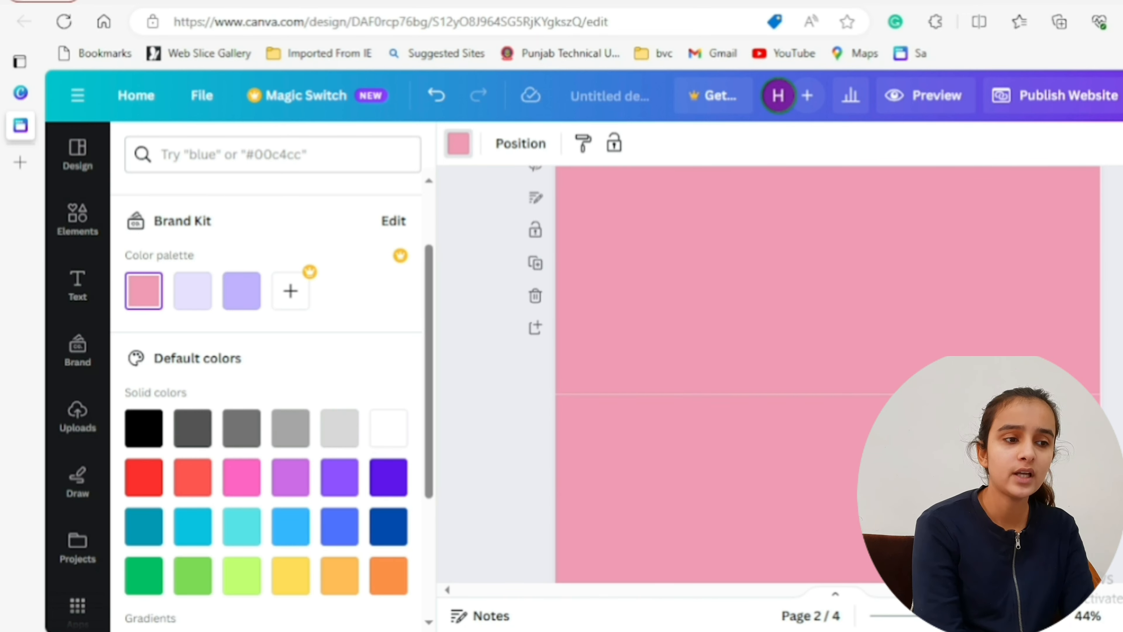
click(76, 150)
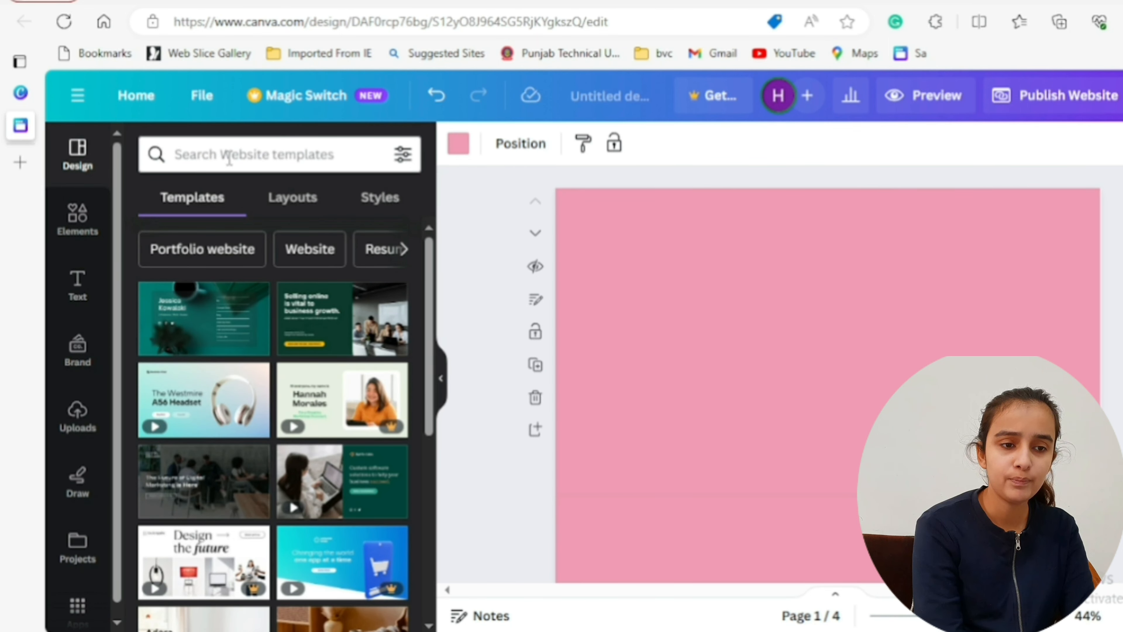
click(229, 159)
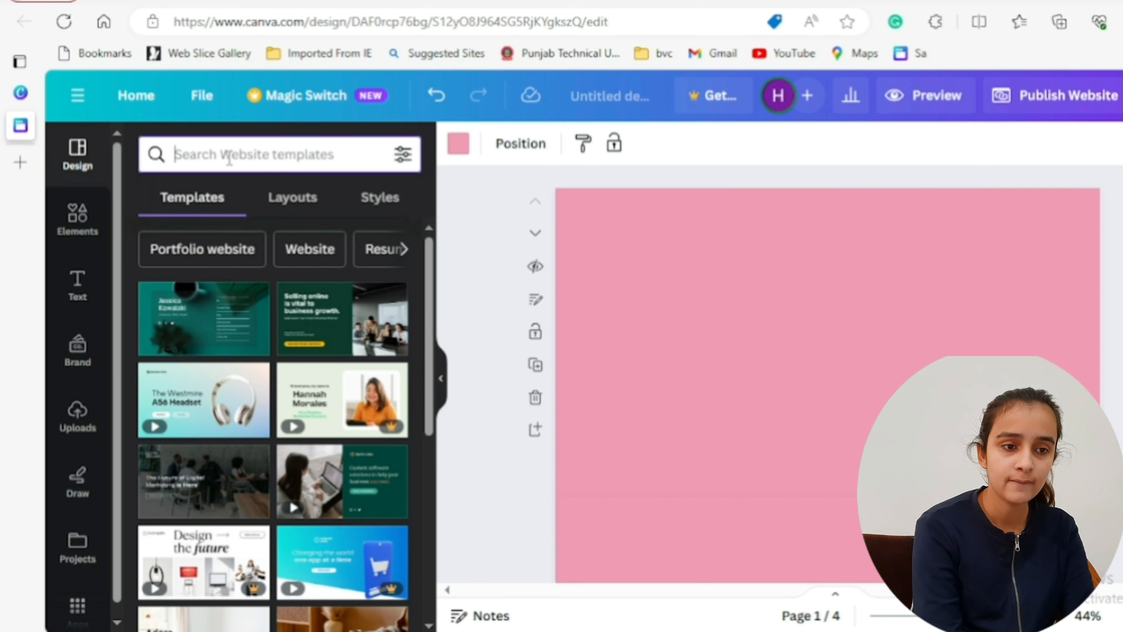
text(freelan)
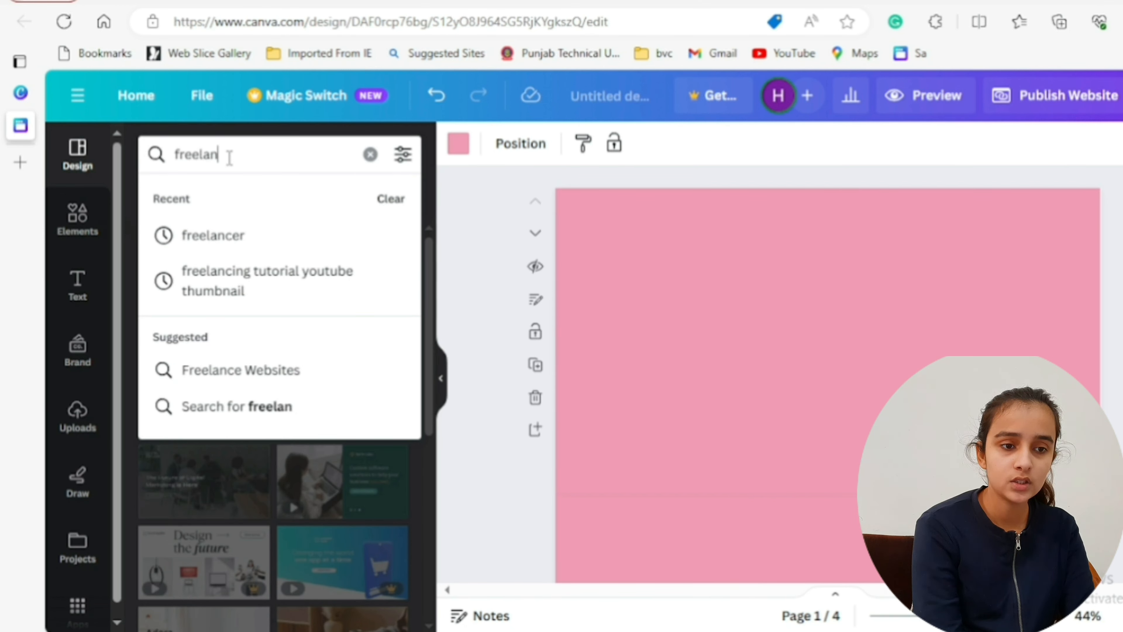
text(cing)
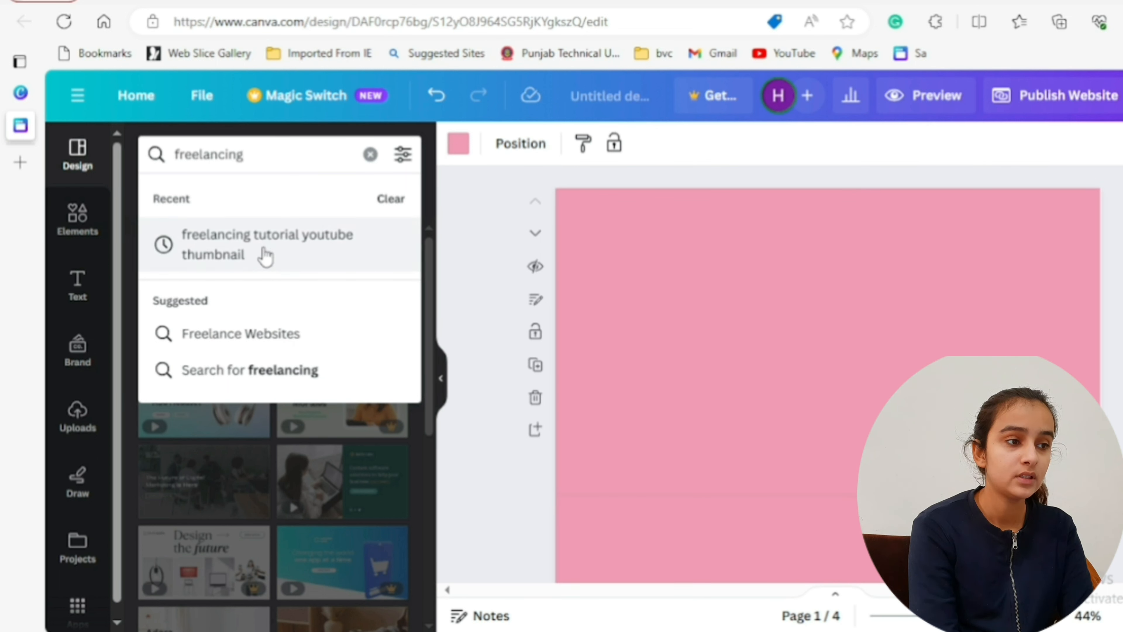
text(p)
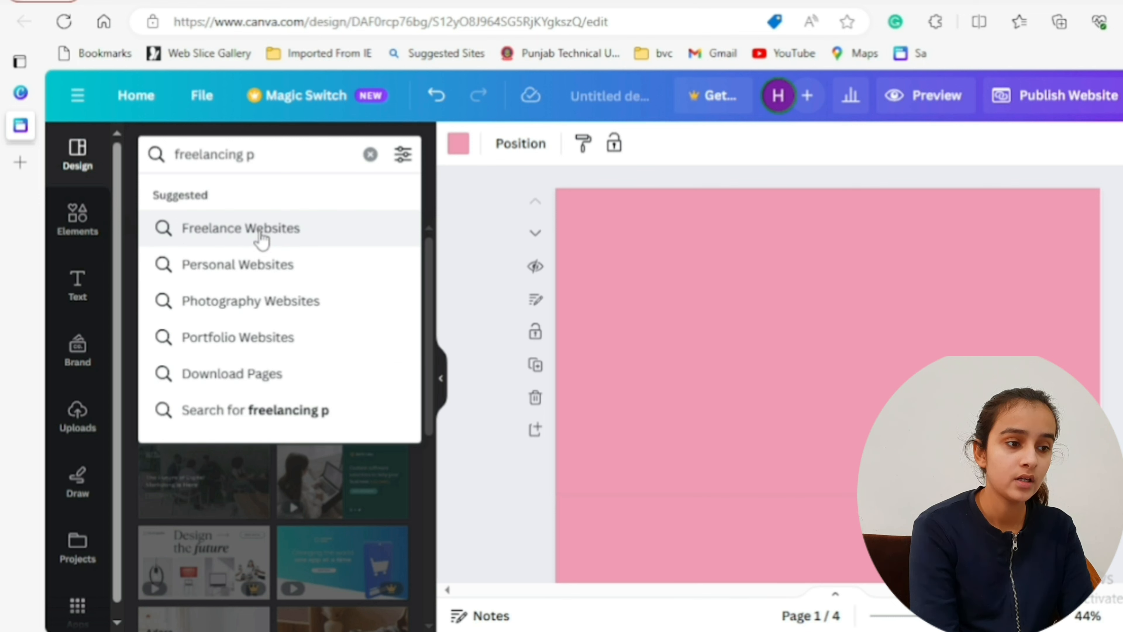
key(BackSpace)
key(BackSpace)
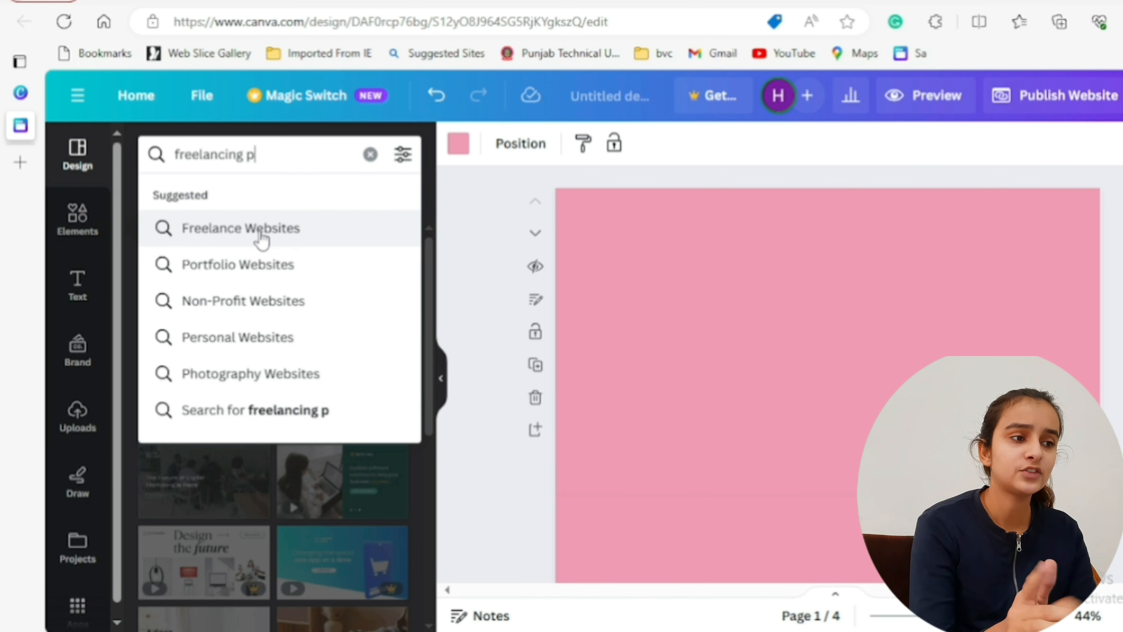
text(ortfolio)
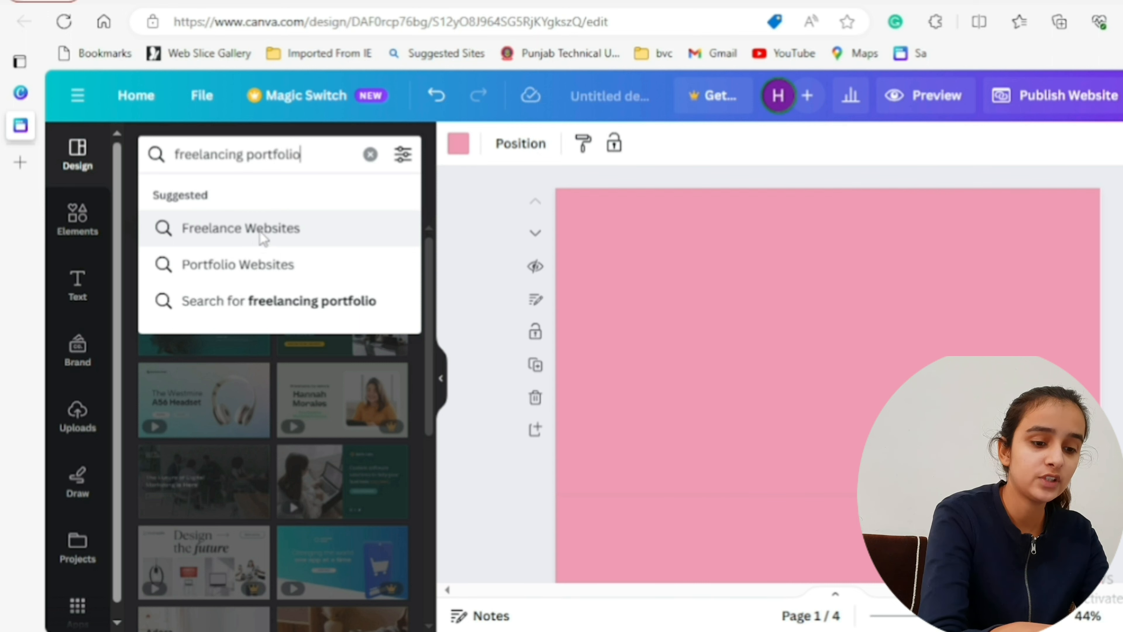
key(Return)
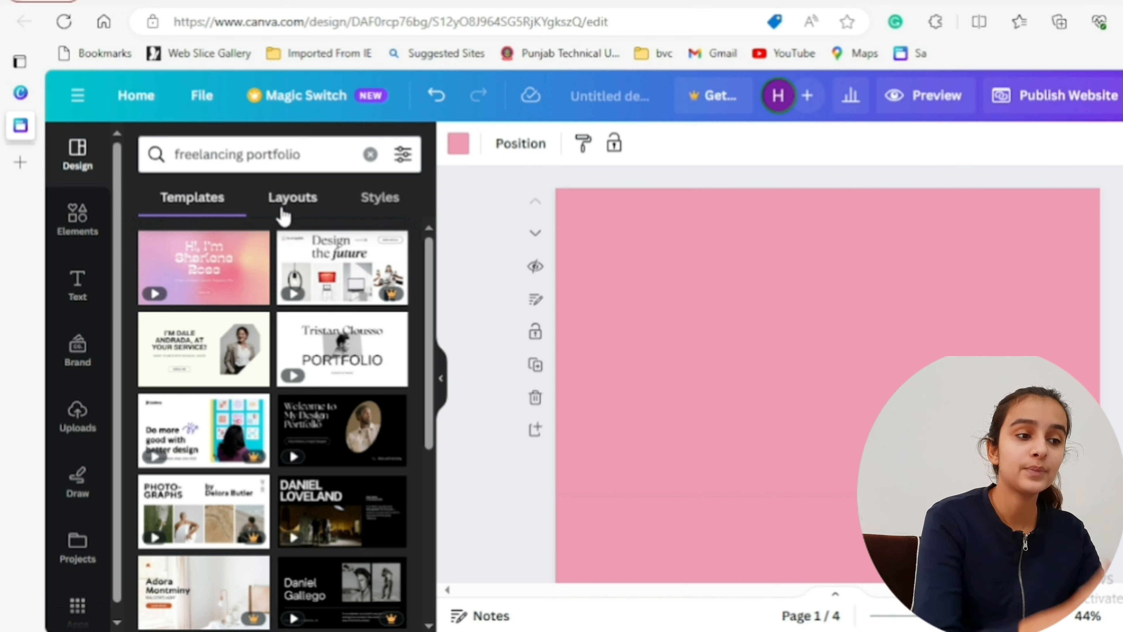
- Open the template Design Portfolio and Resume Website in Black Simple Dark Style from the search results
click(282, 213)
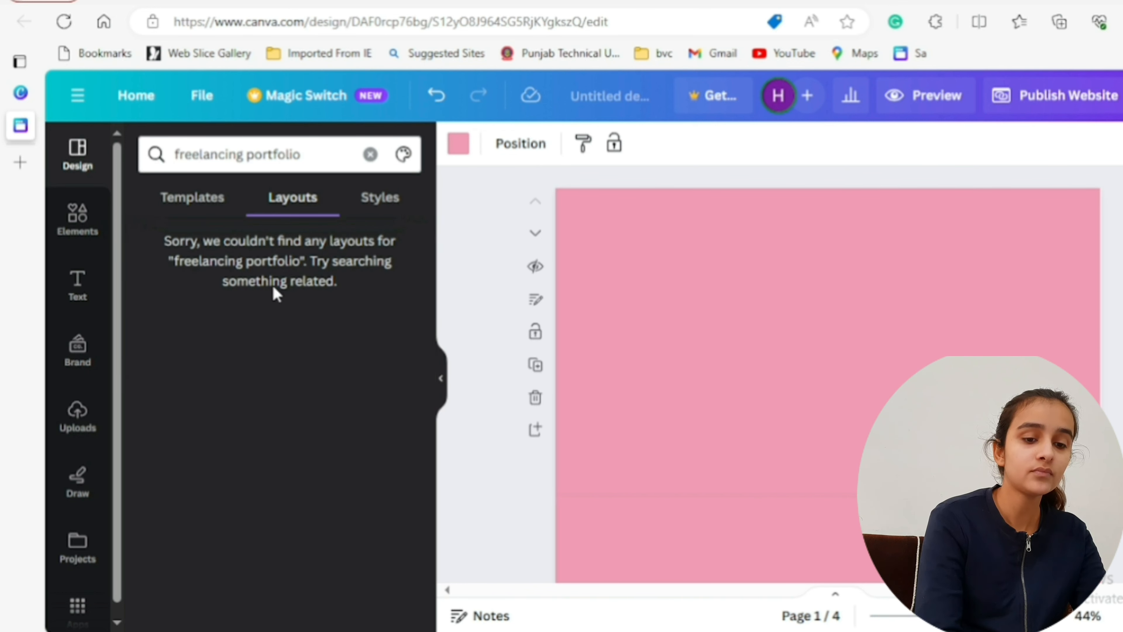
click(203, 212)
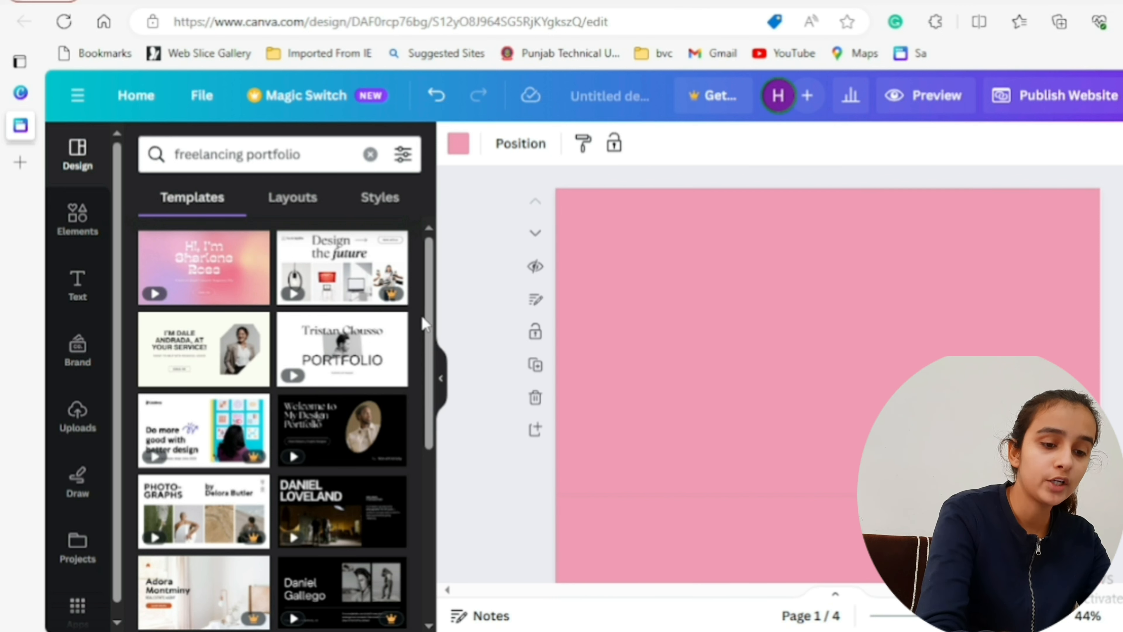
drag(422, 323, 427, 403)
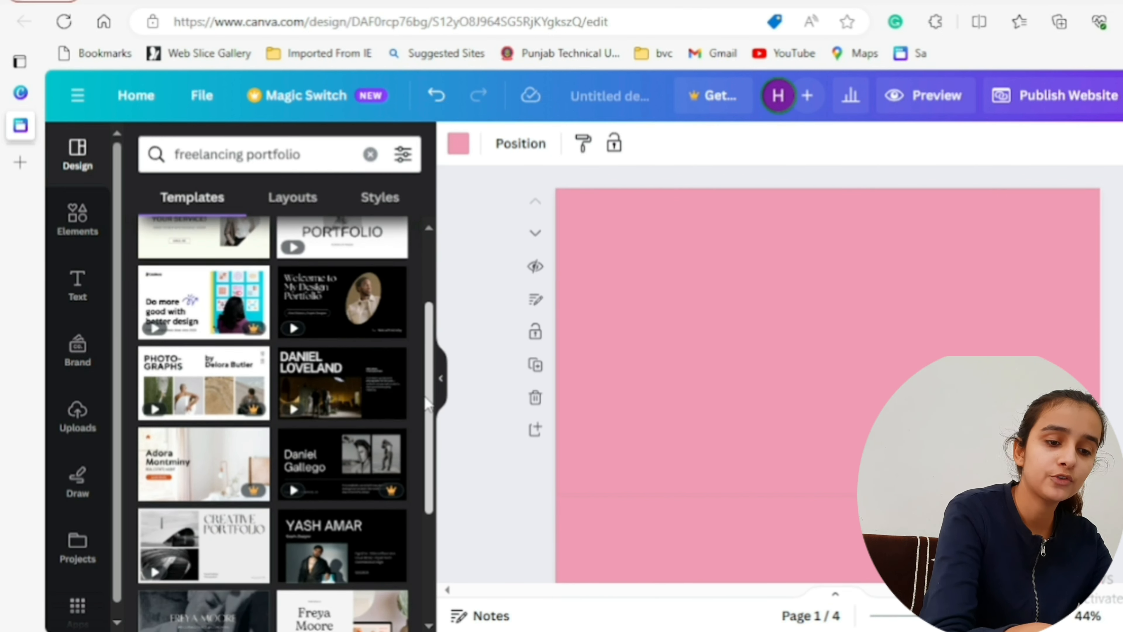
scroll(425, 421, down, 3)
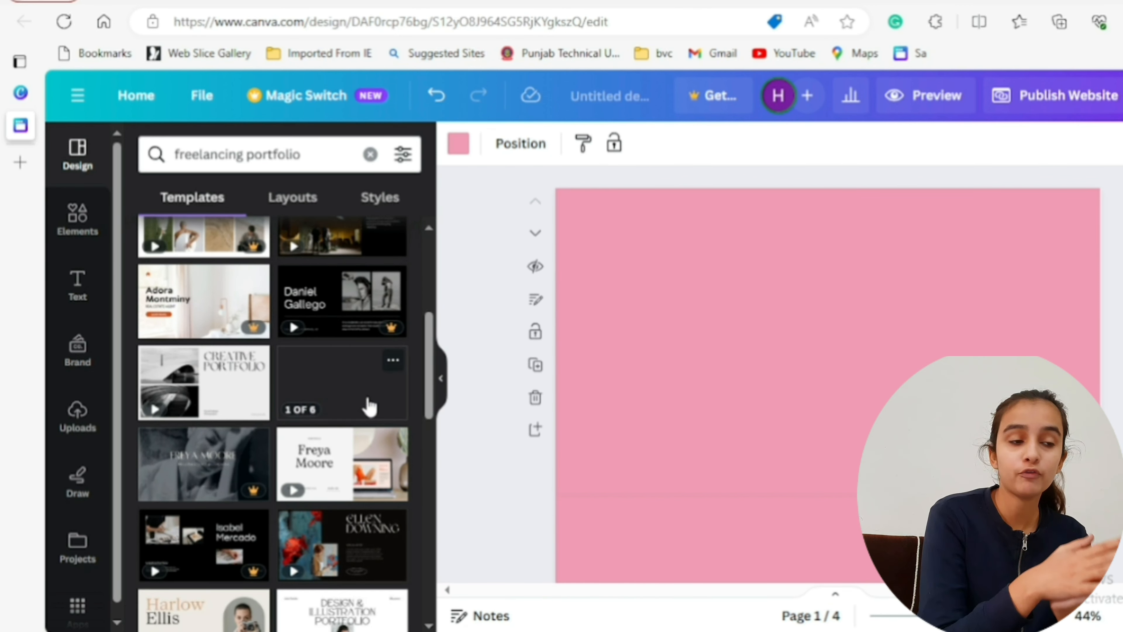
click(392, 362)
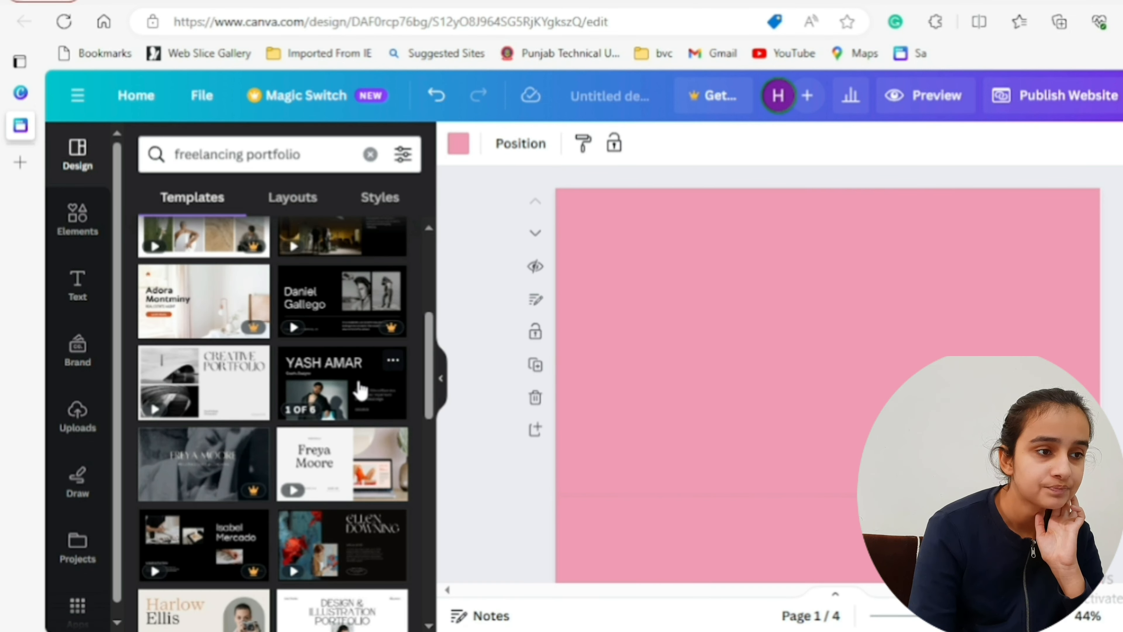
click(361, 389)
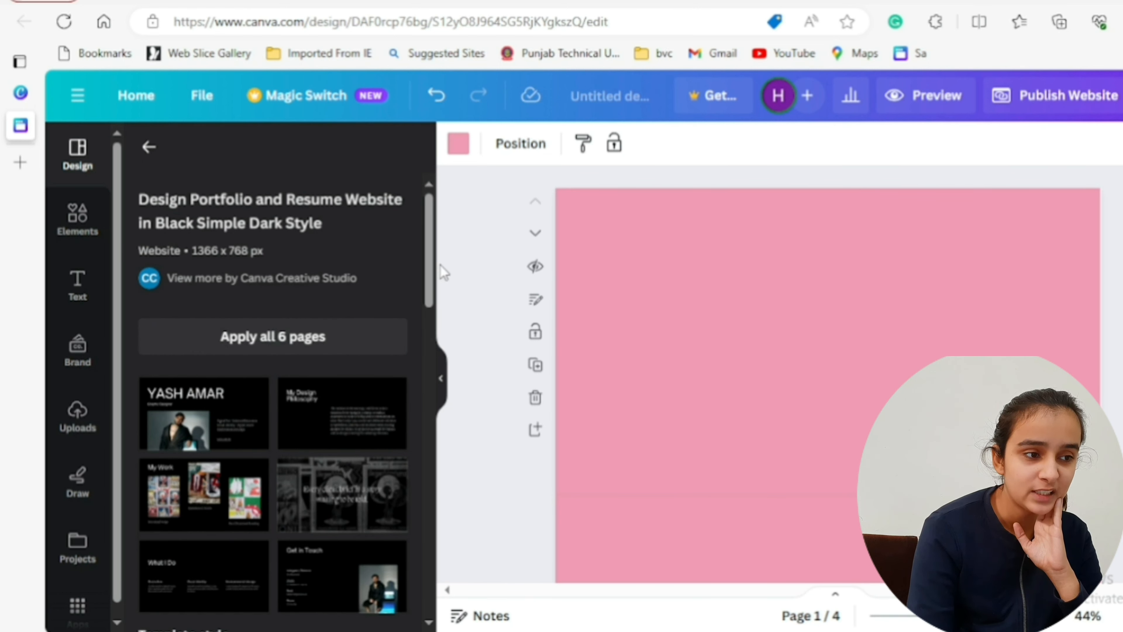
- Apply the template's Graphic Designer cover page to page 1 and remove its portrait photo
drag(432, 265, 433, 297)
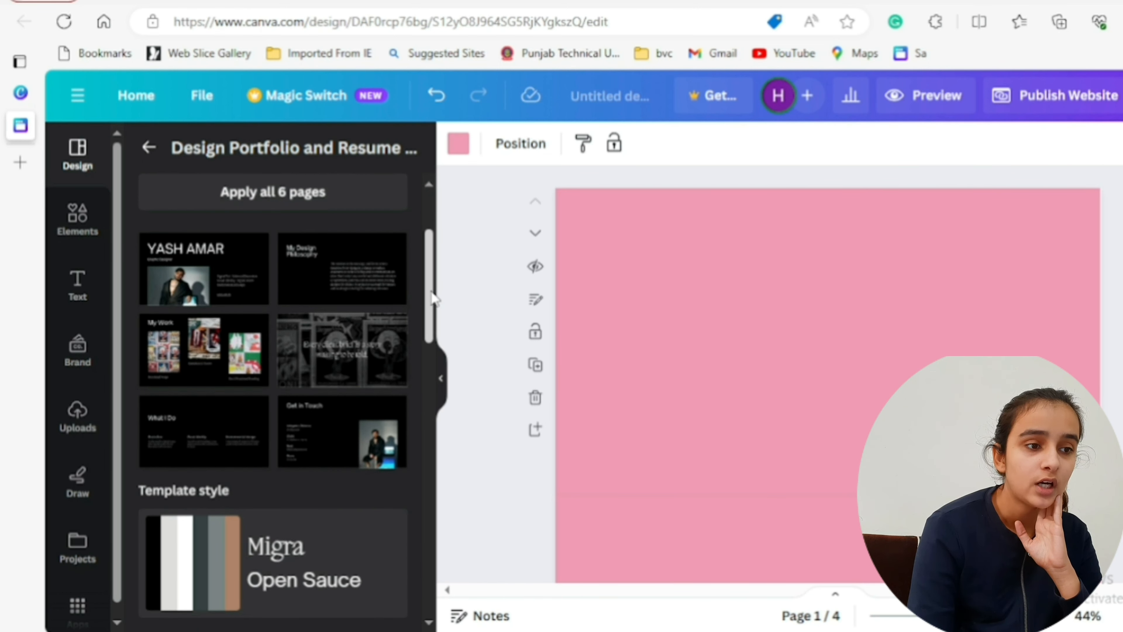
click(228, 283)
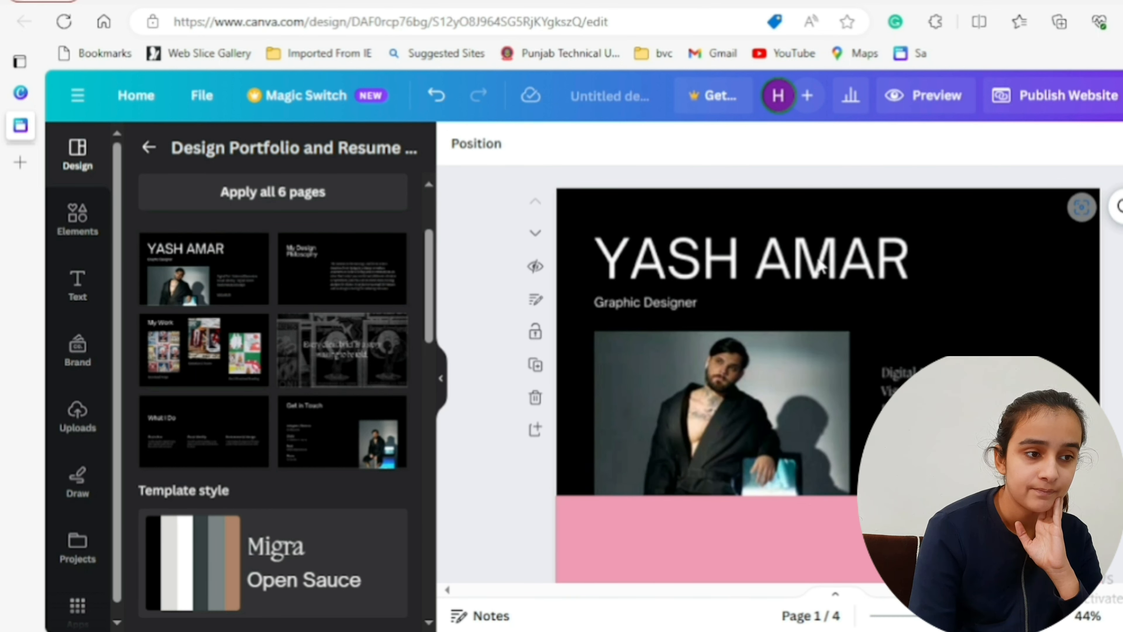
click(749, 387)
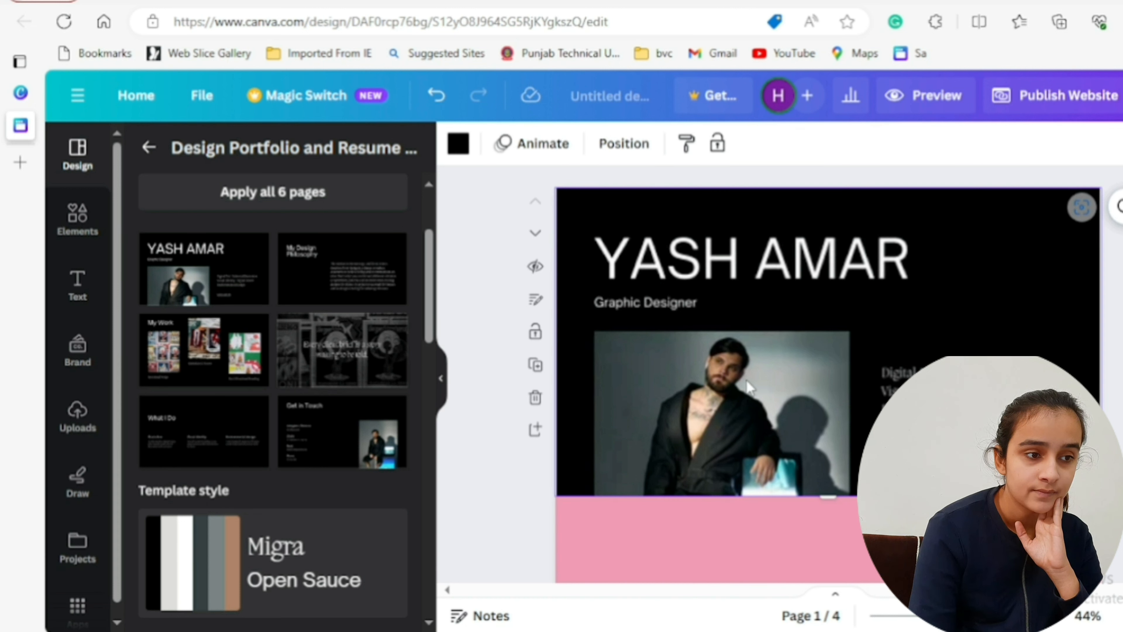
mouse_move(732, 427)
mouse_down()
mouse_move(336, 467)
mouse_move(270, 459)
mouse_move(138, 472)
mouse_up()
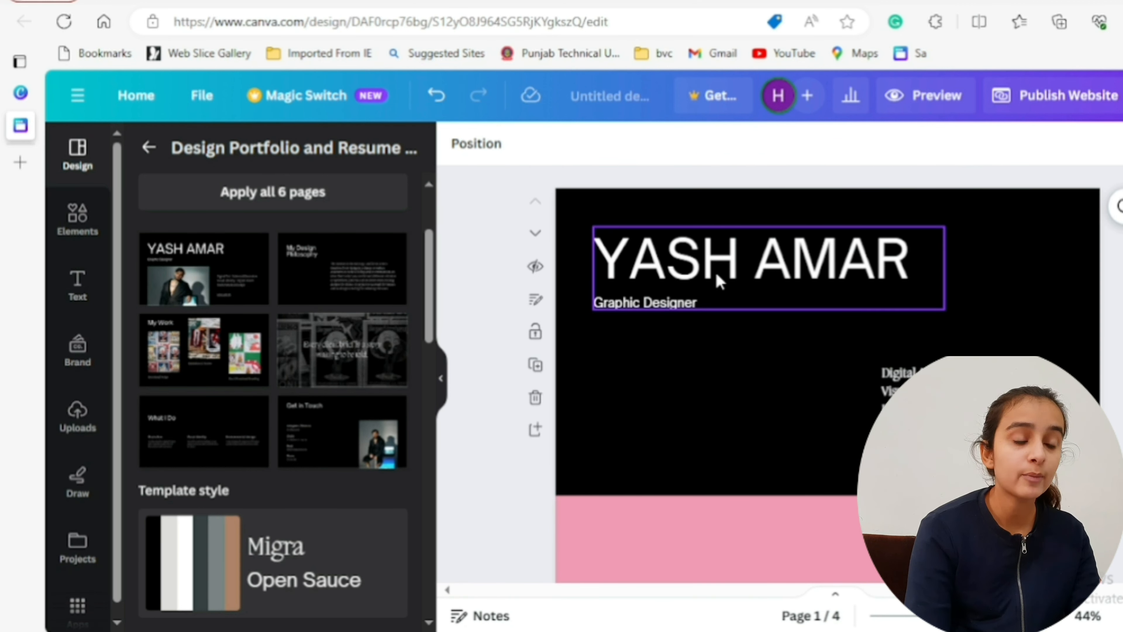
- Replace the large heading above "Graphic Designer" on page 1 with the portfolio owner's first name
click(780, 272)
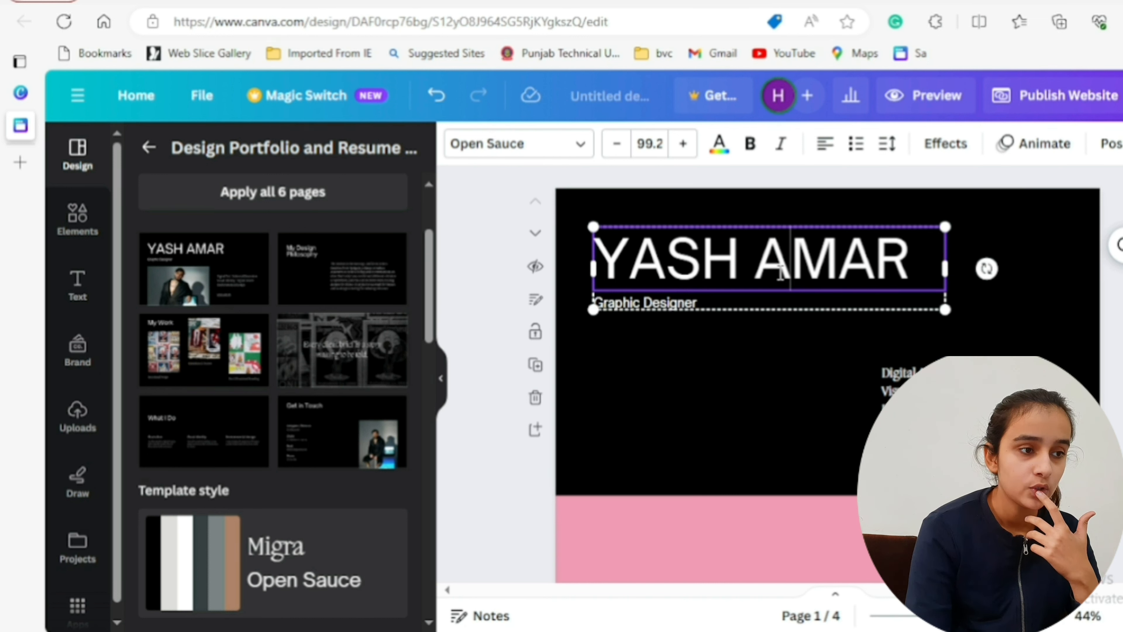
key(BackSpace)
key(BackSpace)
key(BackSpace)
key(BackSpace)
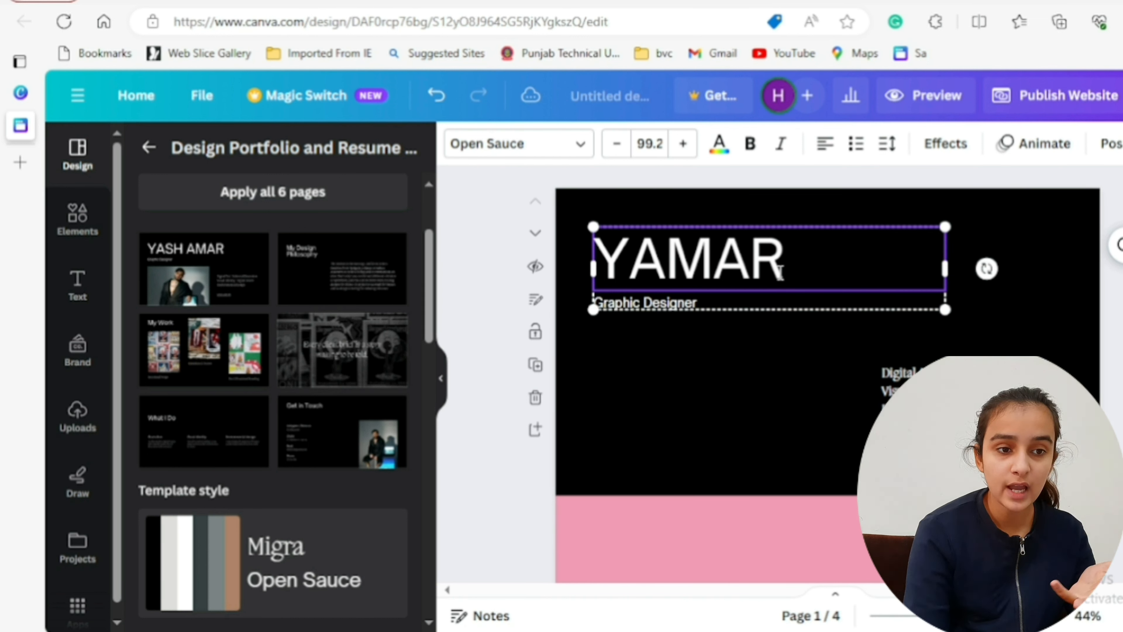
key(BackSpace)
key(BackSpace)
key(Delete)
key(Delete)
key(Delete)
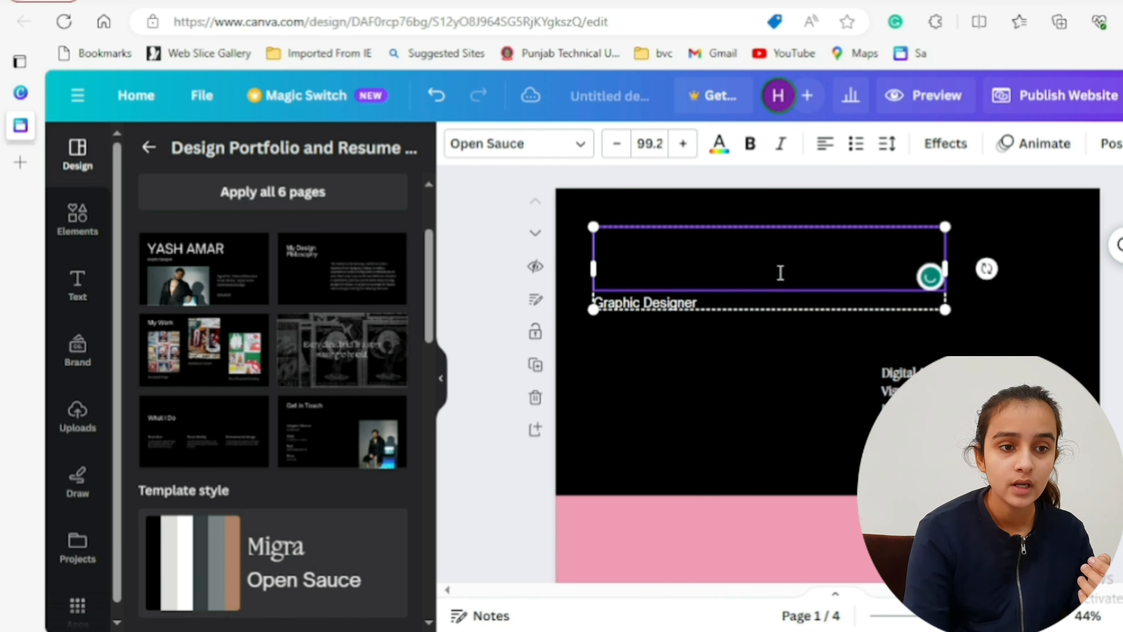
text(SAME)
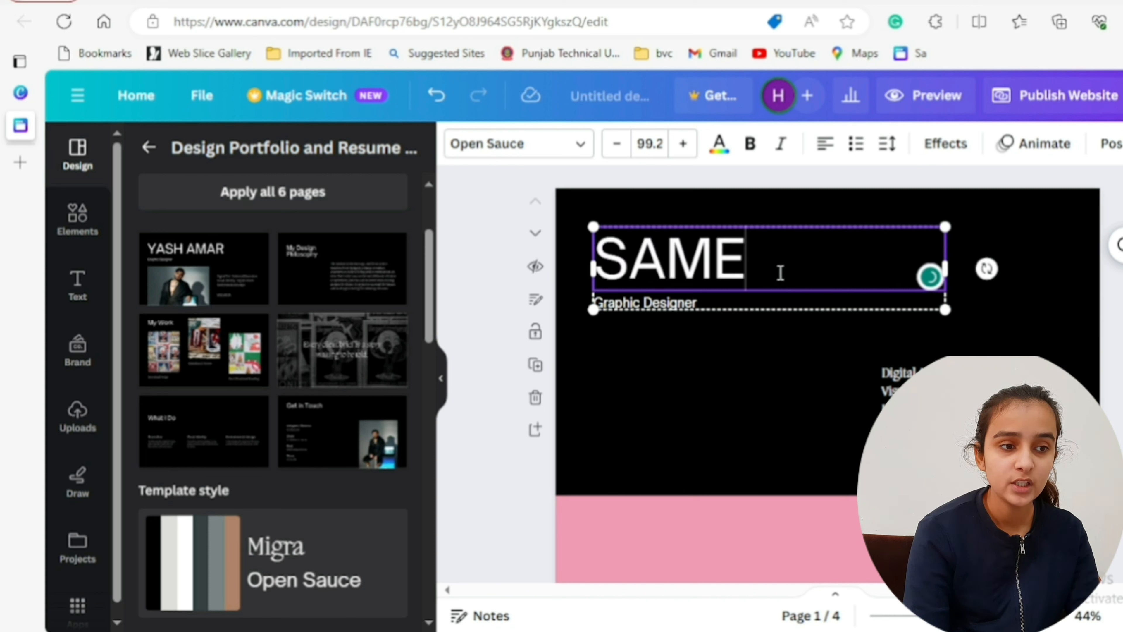
text(EKSHA)
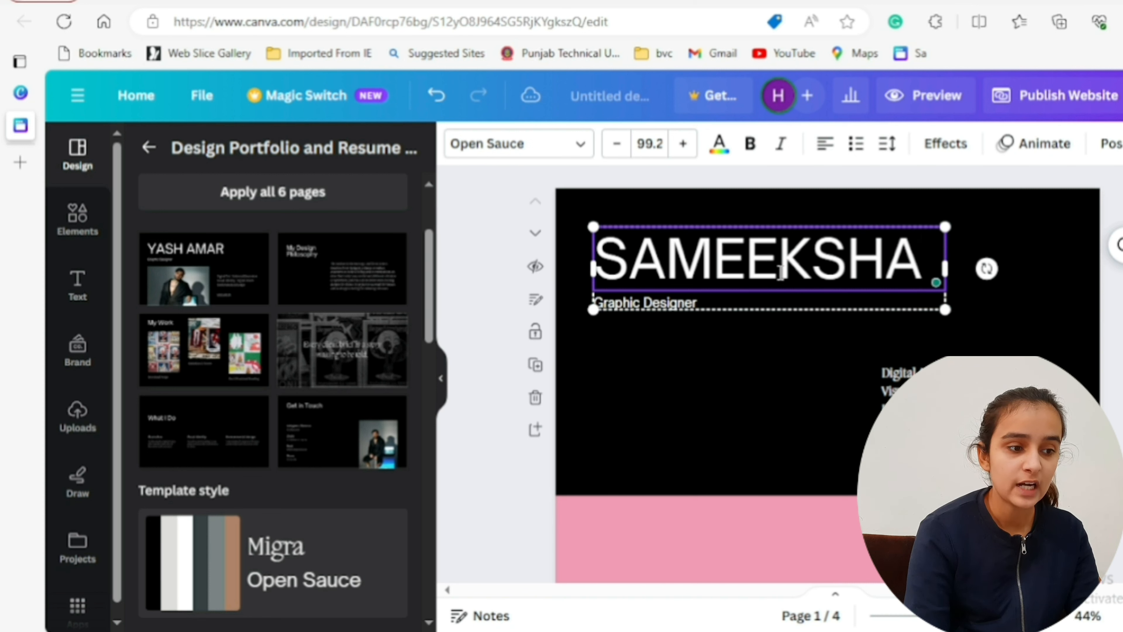
click(1112, 381)
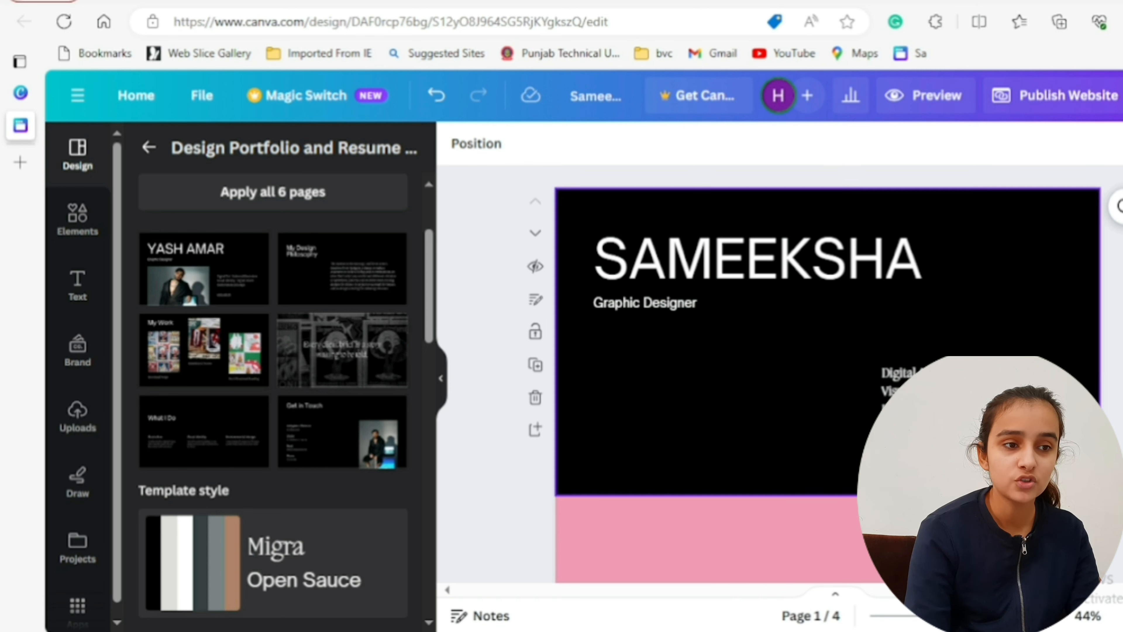
- Add the template's "Every client brief is a story" quote page as a new page after page 1
click(372, 364)
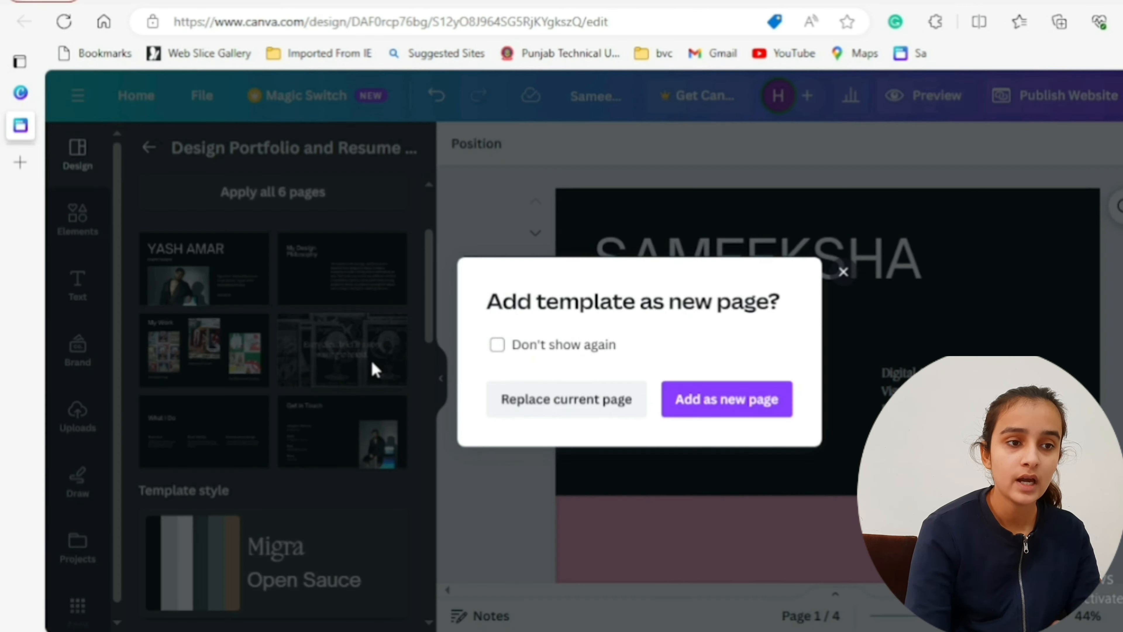
click(685, 401)
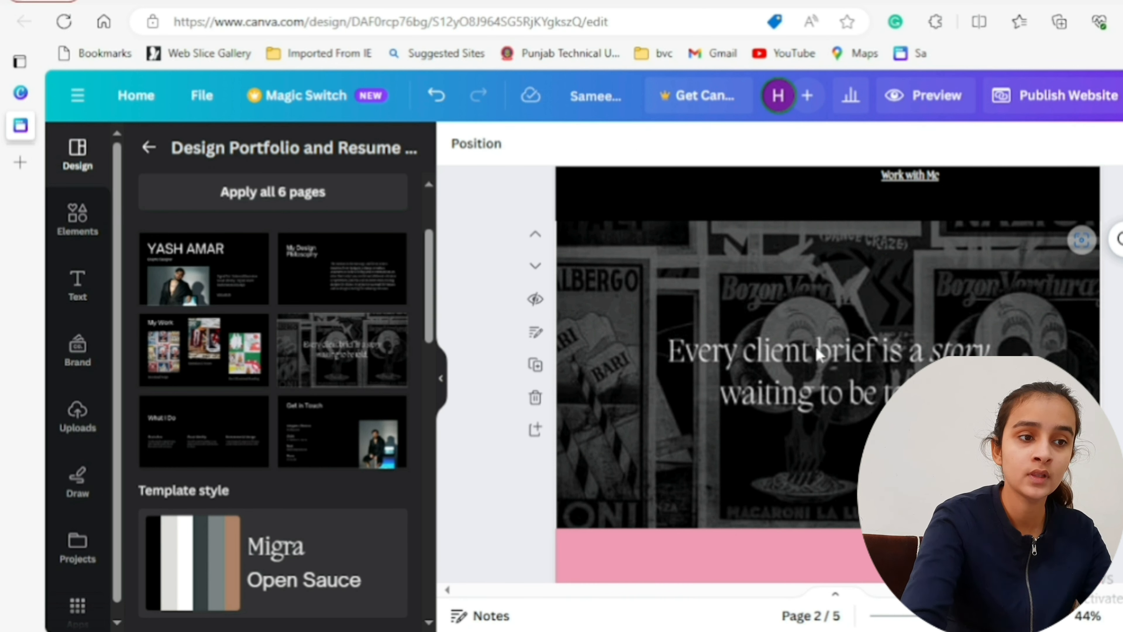
click(816, 370)
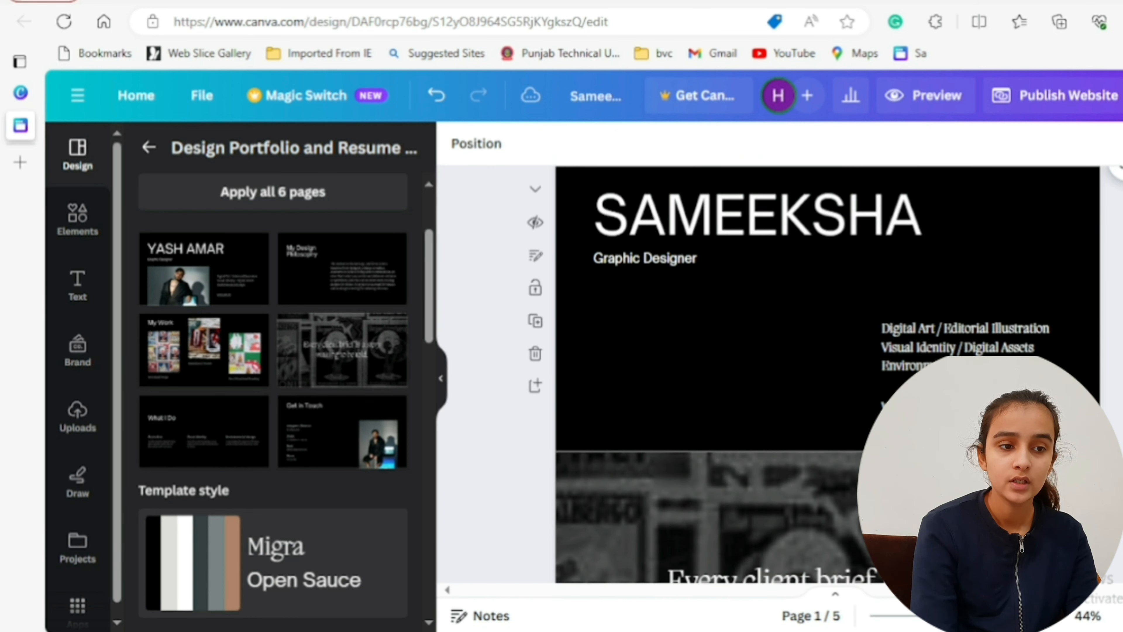
scroll(828, 374, down, 3)
scroll(828, 375, up, 2)
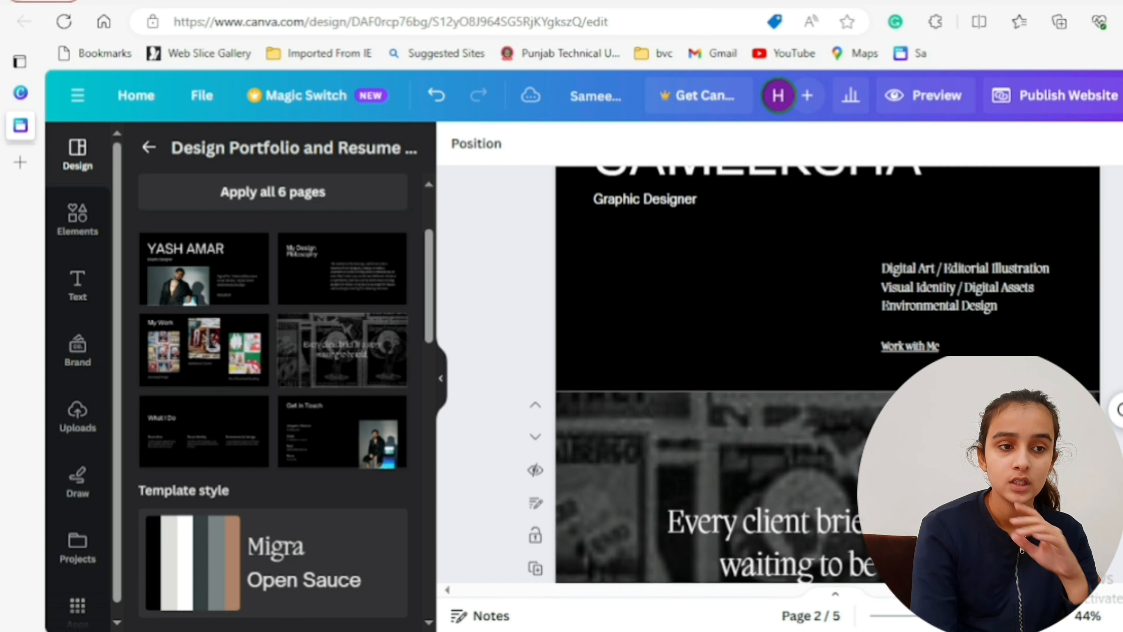
- Undo the added quote page, the heading replacement and the cover page applied to page 1
scroll(789, 374, up, 3)
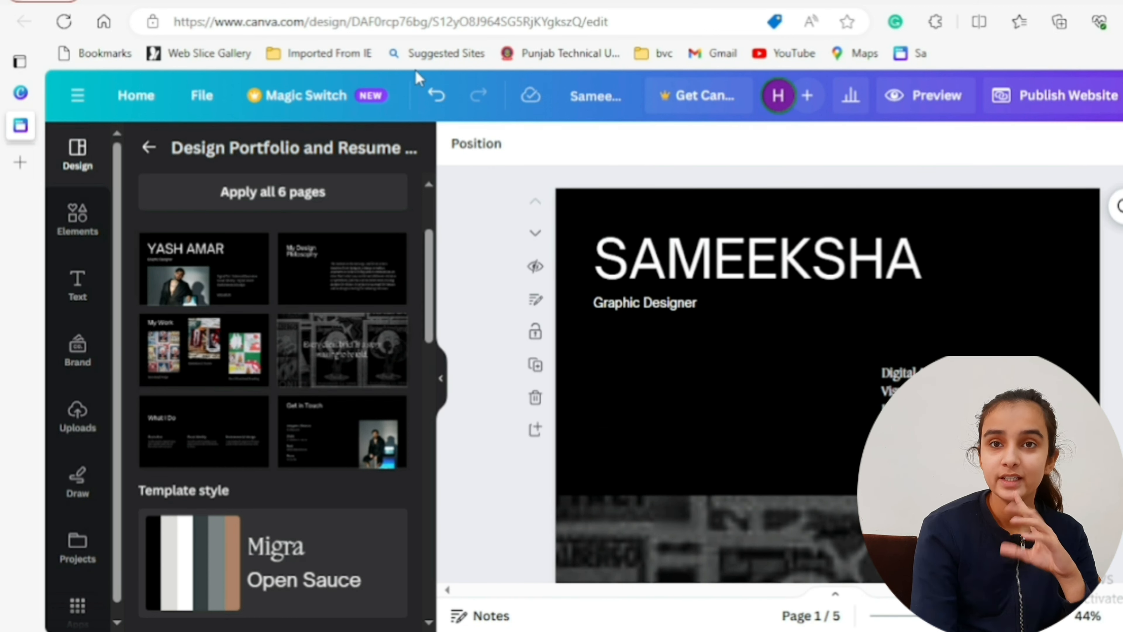
click(436, 97)
click(436, 96)
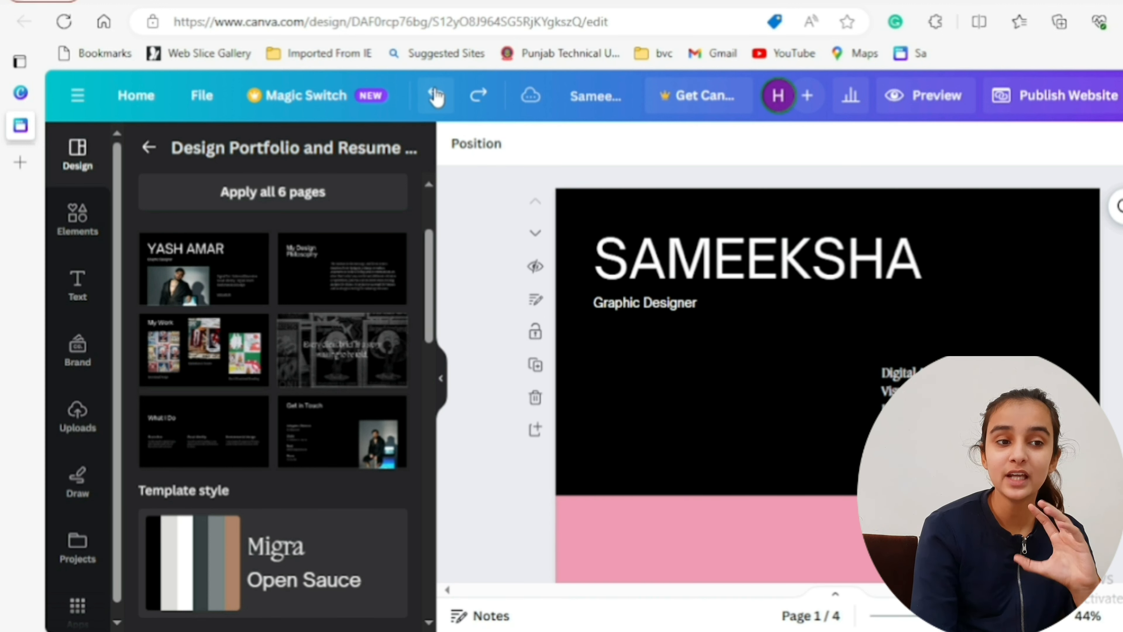
click(436, 97)
click(436, 97)
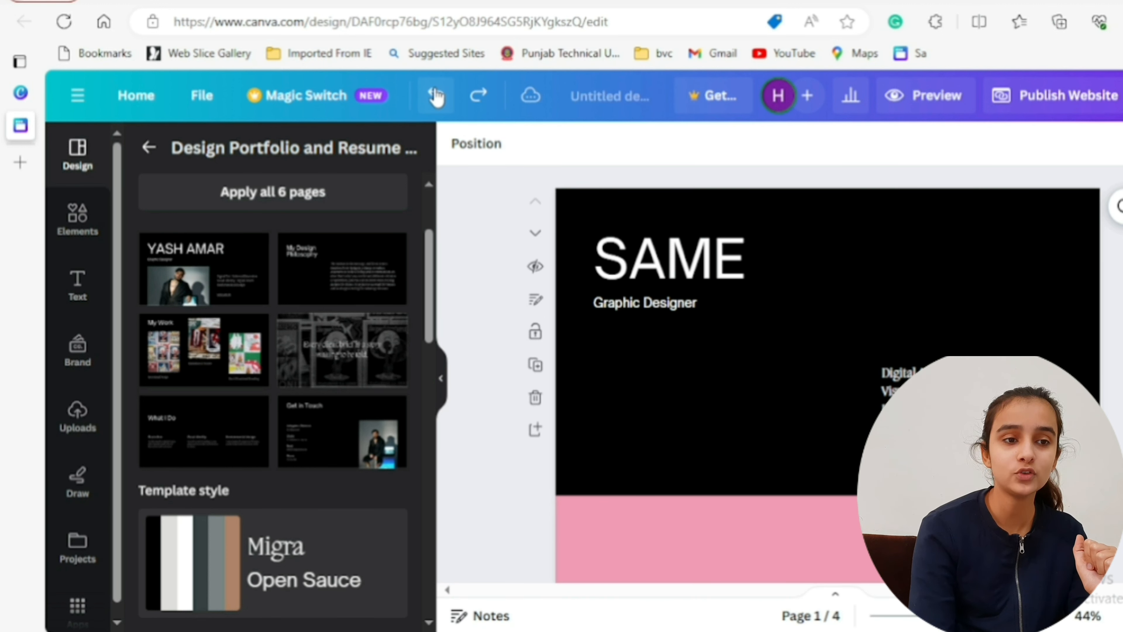
click(436, 97)
click(437, 97)
click(436, 96)
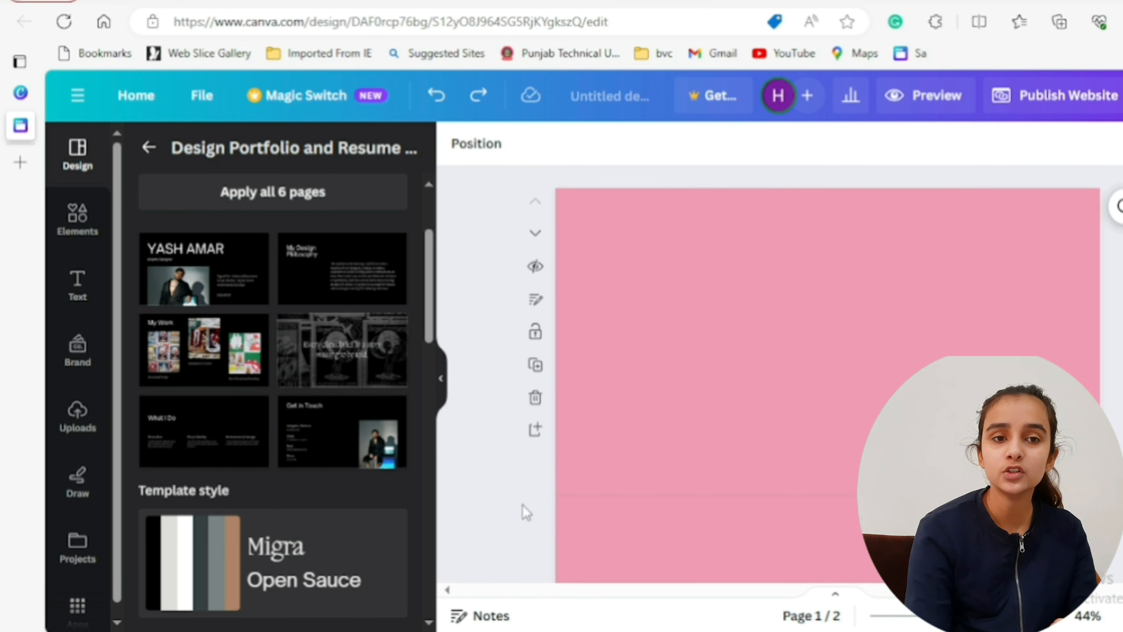
- Return to the freelancing portfolio template results and browse the available designs
click(78, 219)
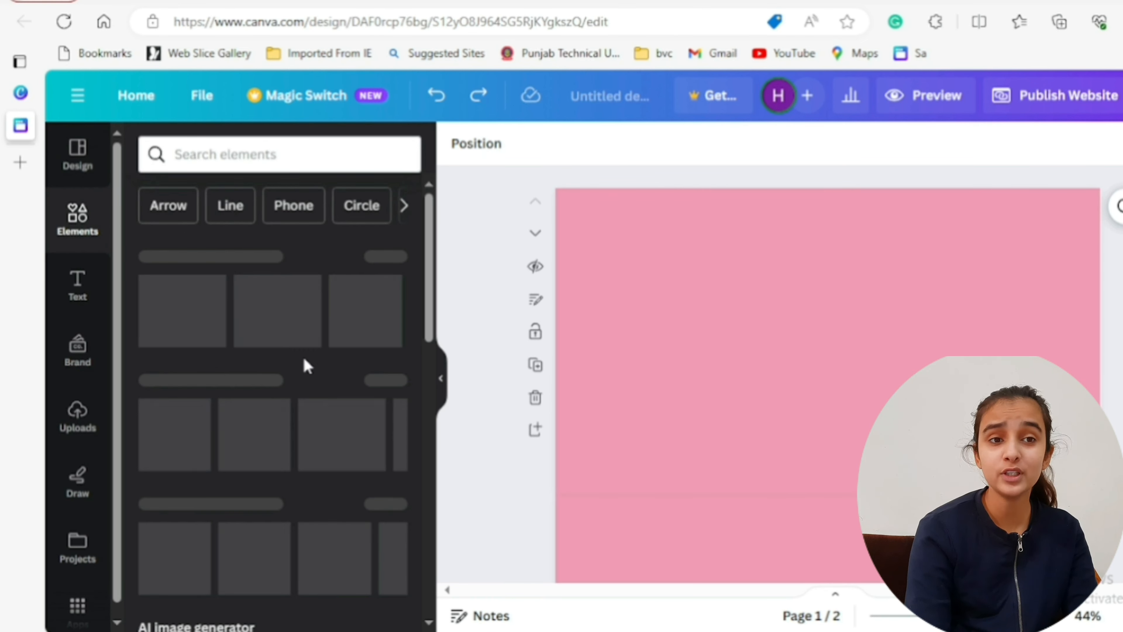
click(75, 158)
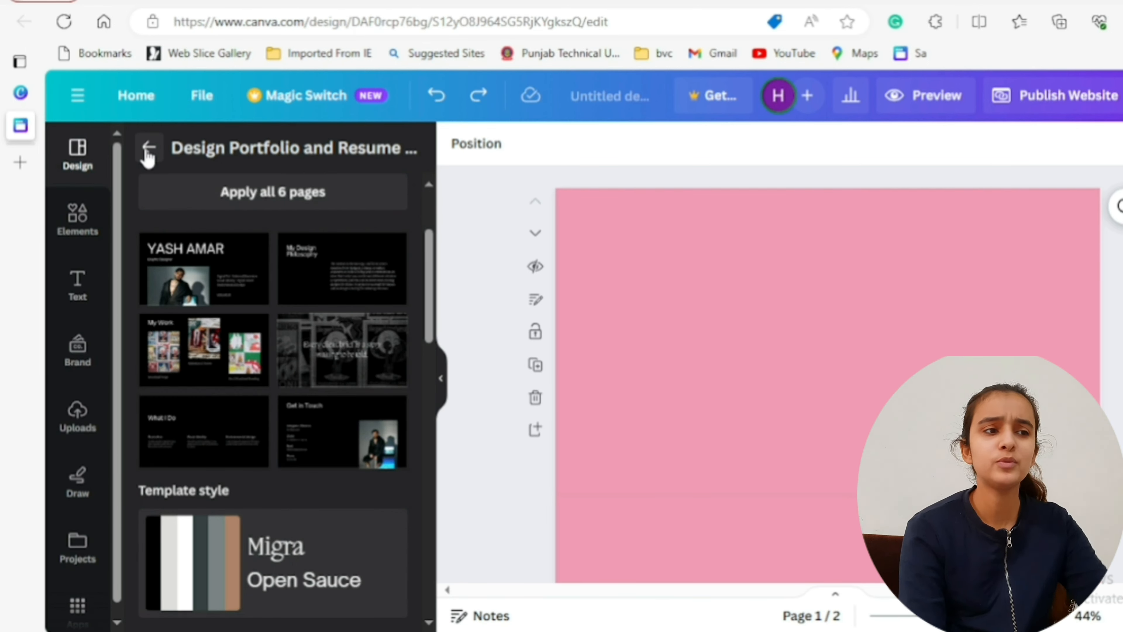
click(149, 147)
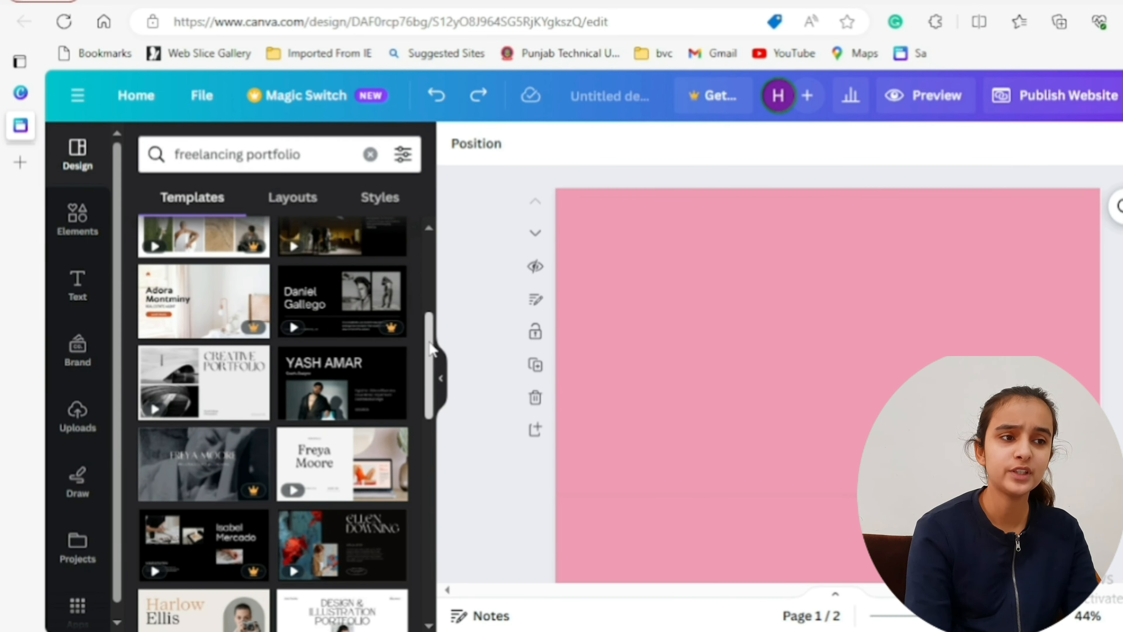
drag(433, 356, 433, 388)
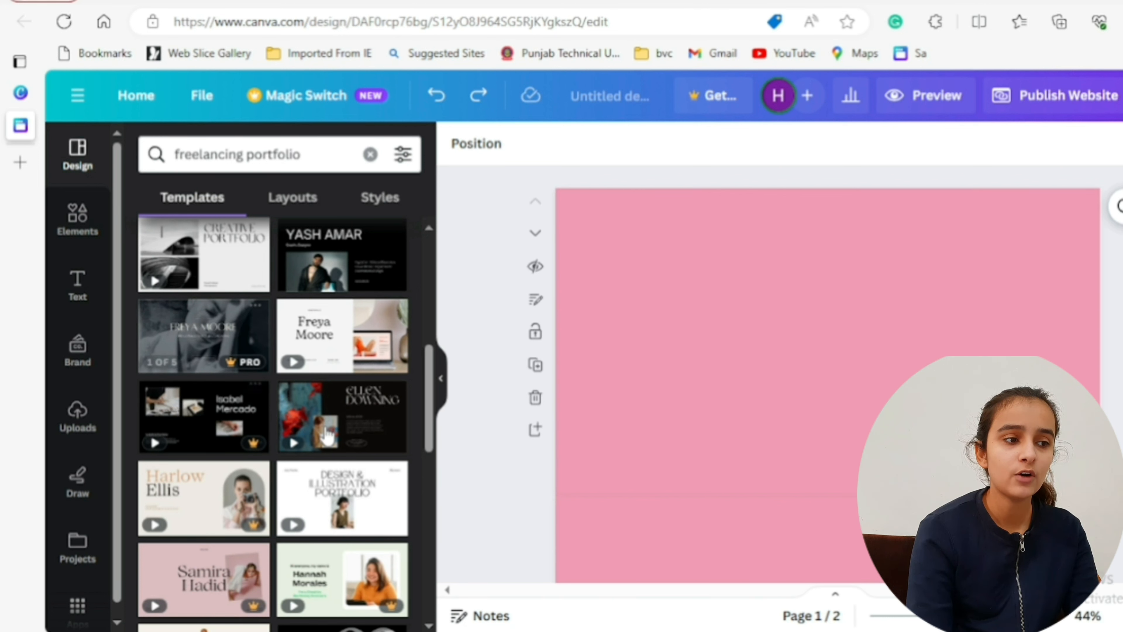
drag(427, 404, 419, 193)
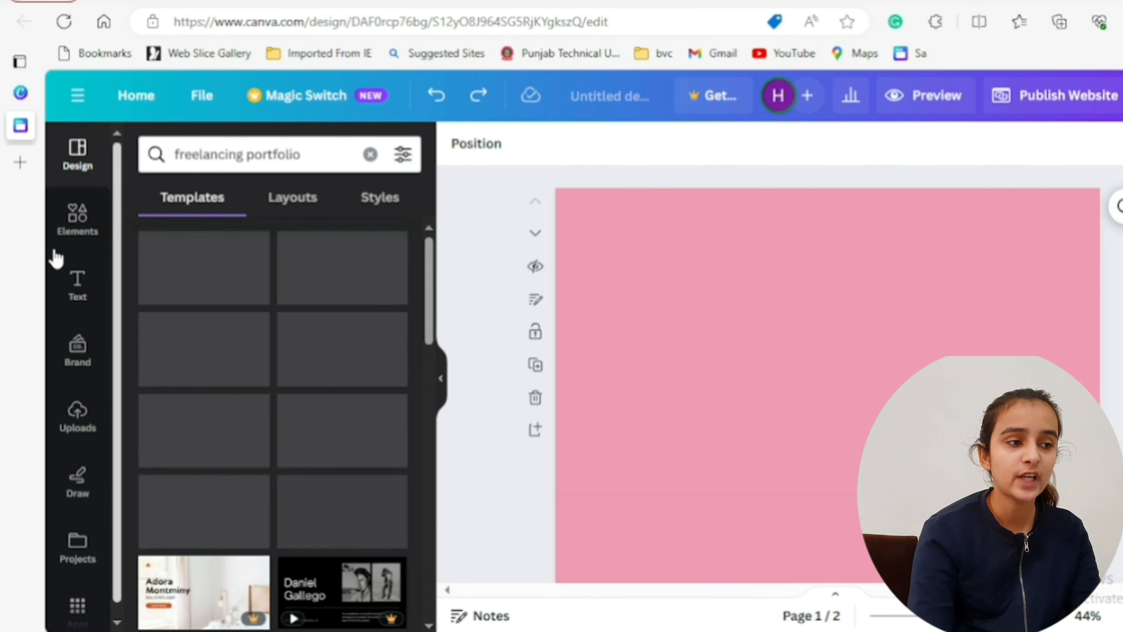
- Search the elements for "rectangle" and add the plain square shape to page 1
click(76, 219)
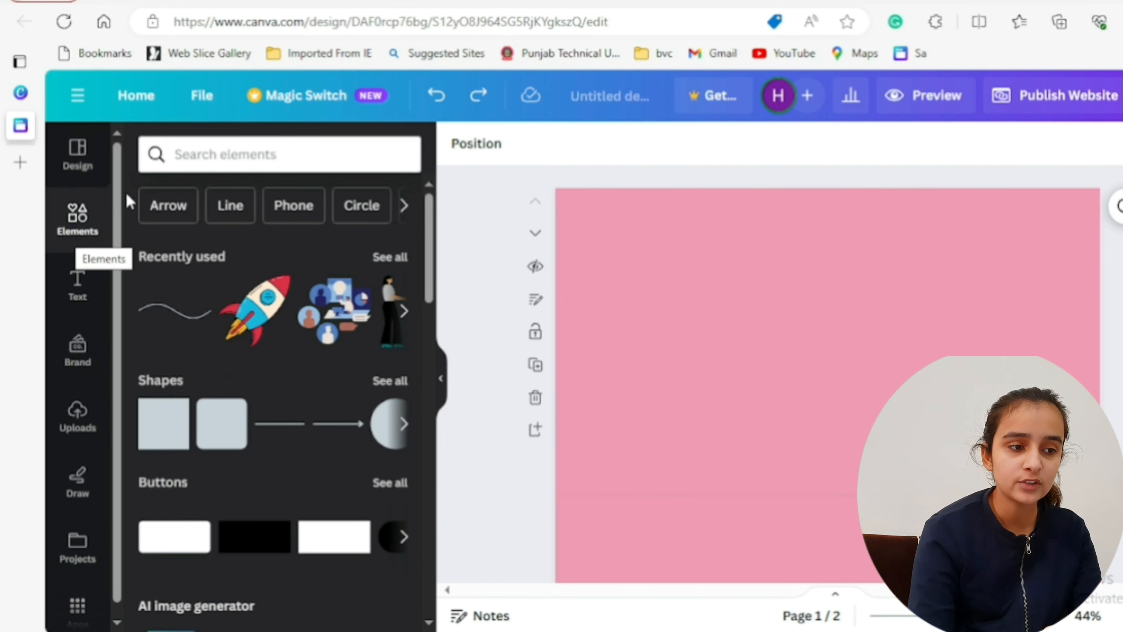
click(204, 154)
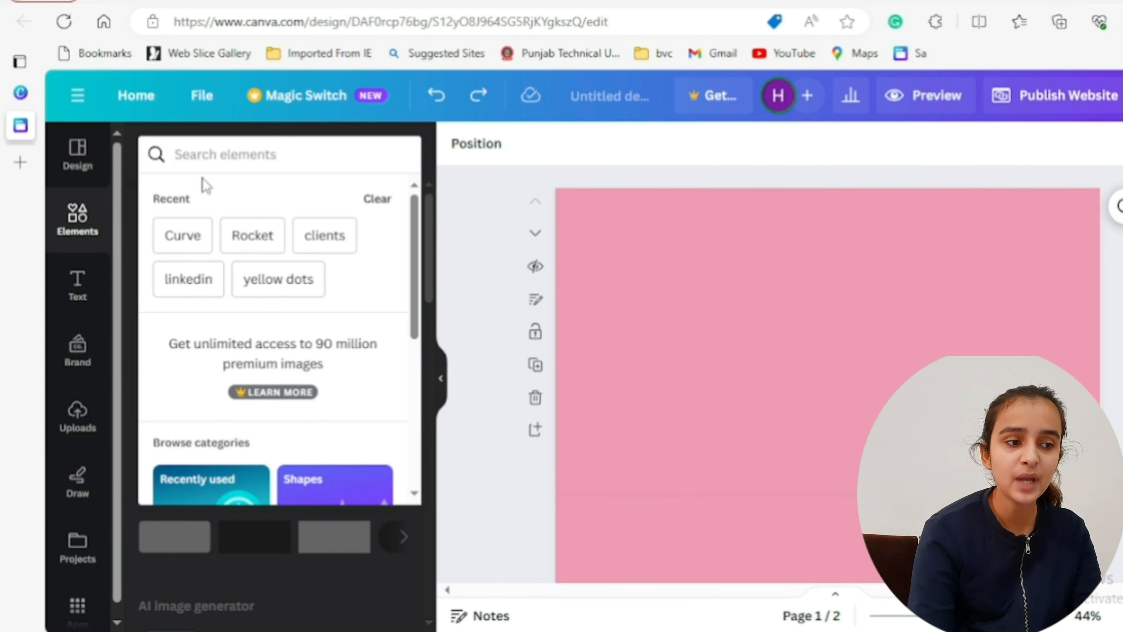
text(rectangle)
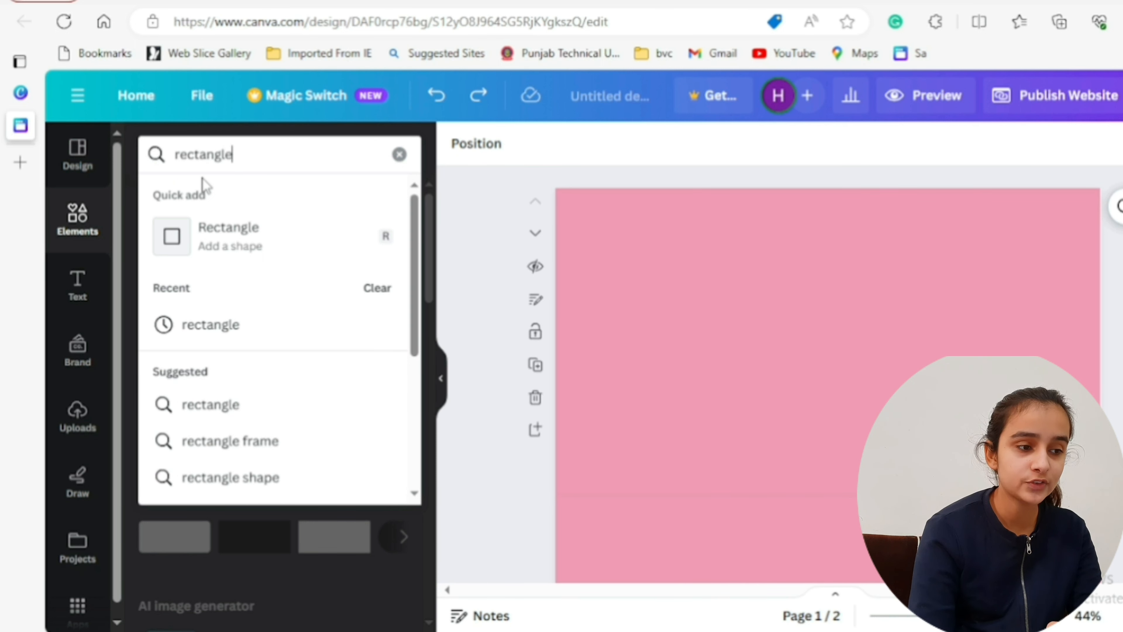
key(Return)
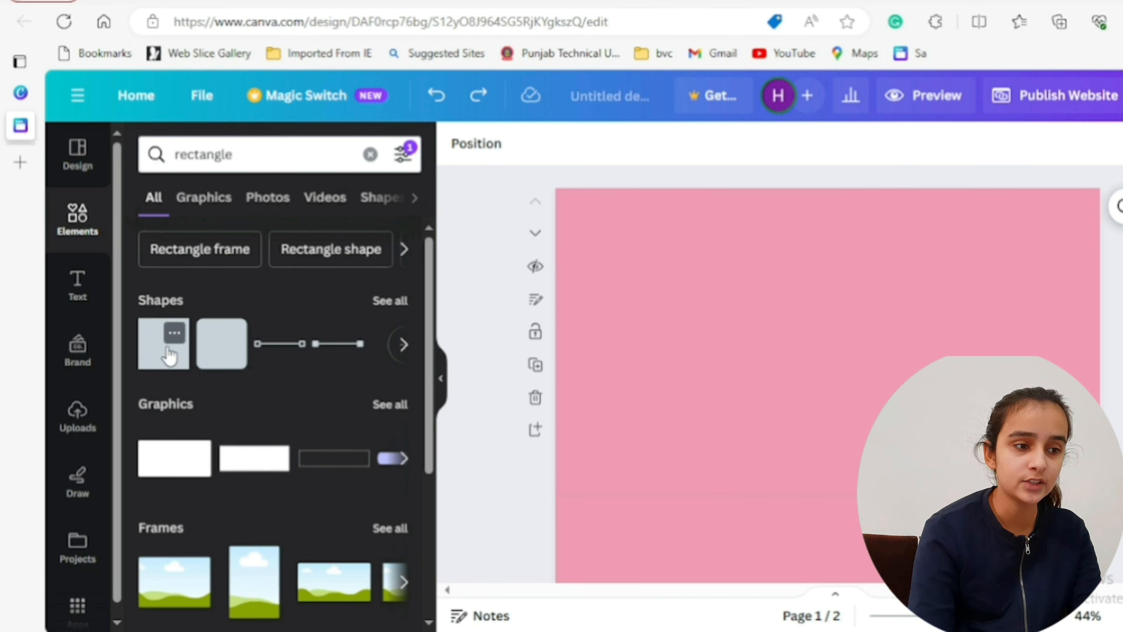
click(169, 355)
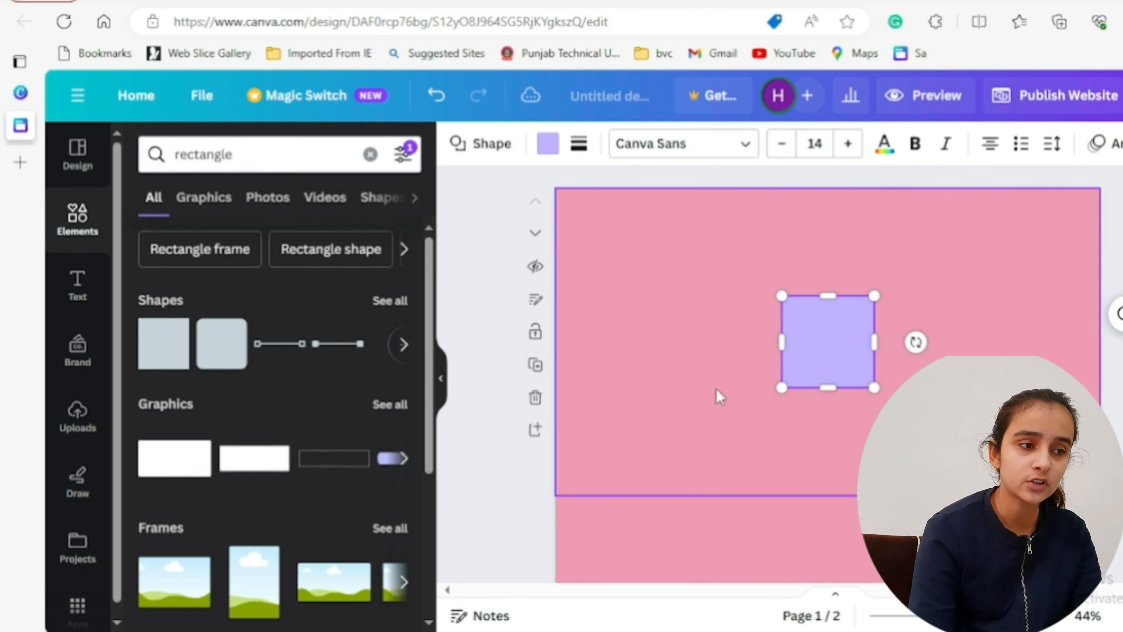
- Stretch the shape past both side edges and the upper edge of page 1, covering about the upper 60% of the page
drag(778, 341, 511, 342)
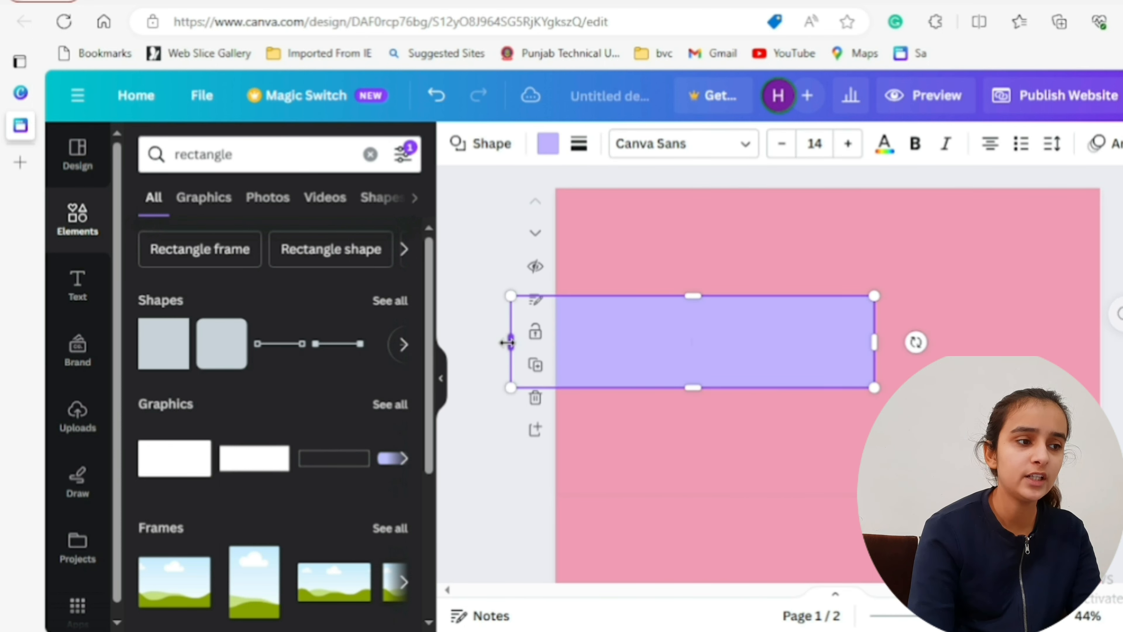
drag(874, 342, 1119, 341)
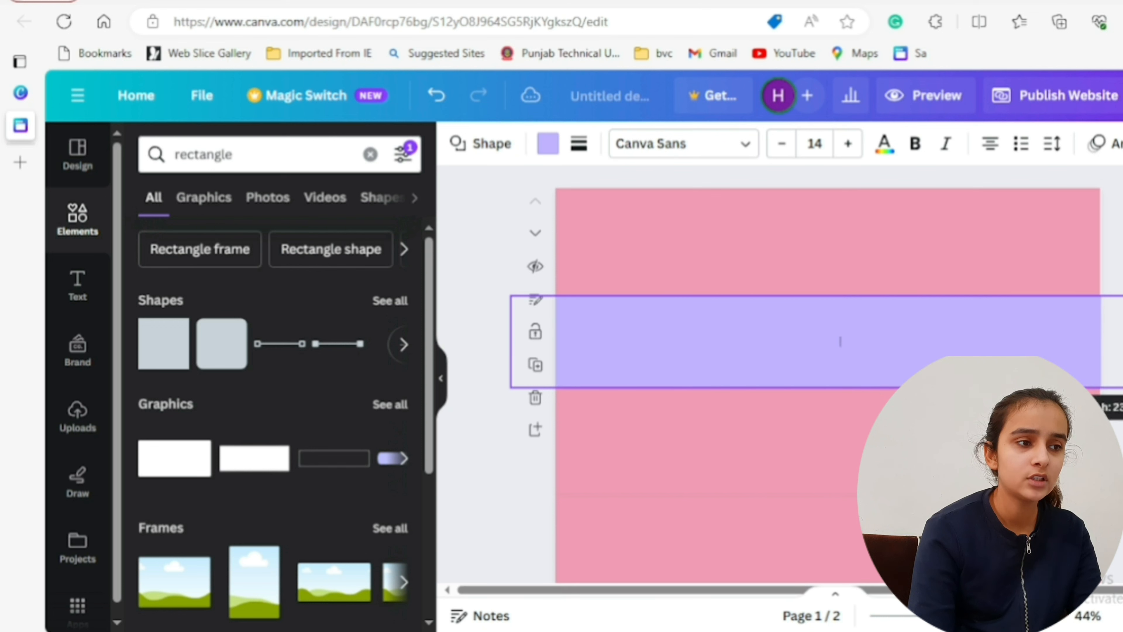
drag(860, 296, 845, 133)
drag(859, 387, 859, 366)
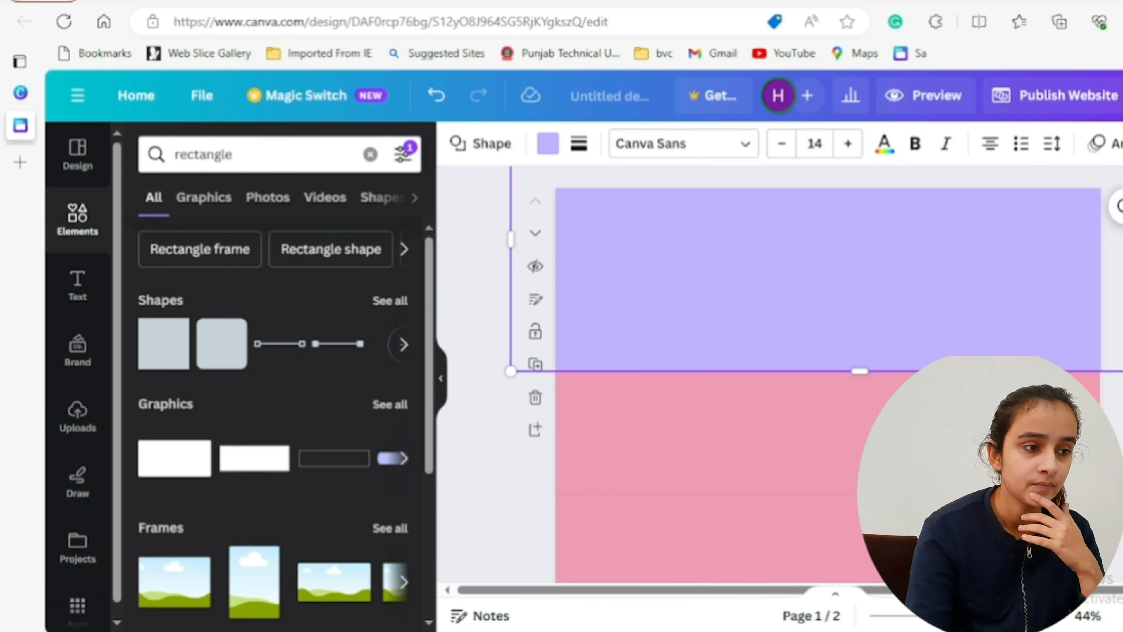
click(1112, 461)
scroll(827, 376, down, 5)
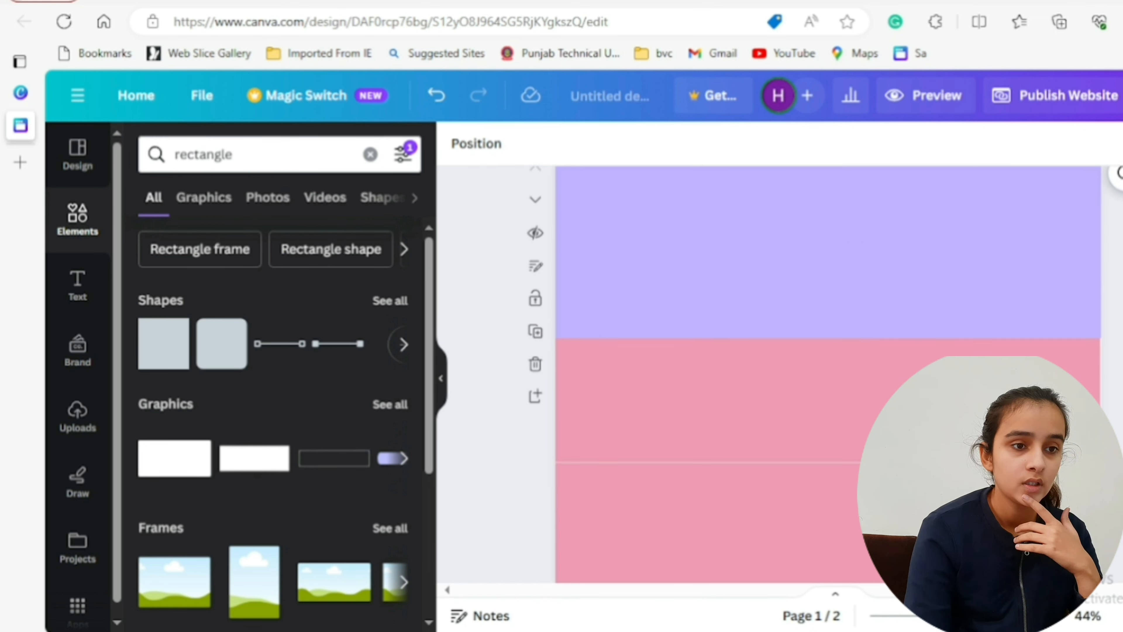
scroll(932, 271, up, 3)
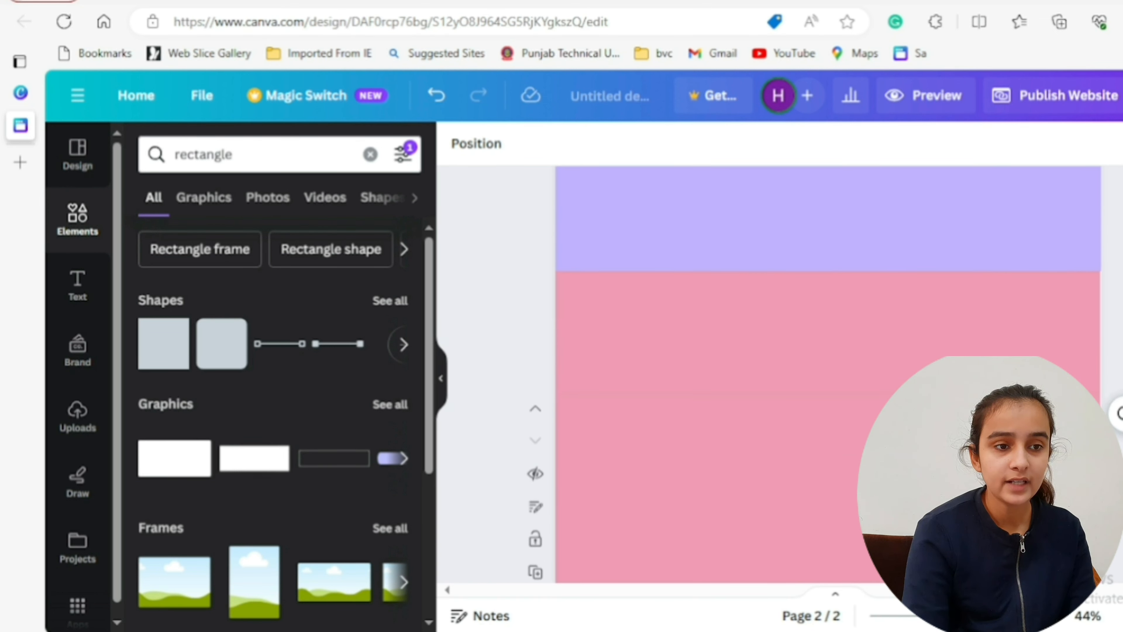
- Duplicate the wide rectangle on page 1 and move the copy down onto page 2
click(932, 271)
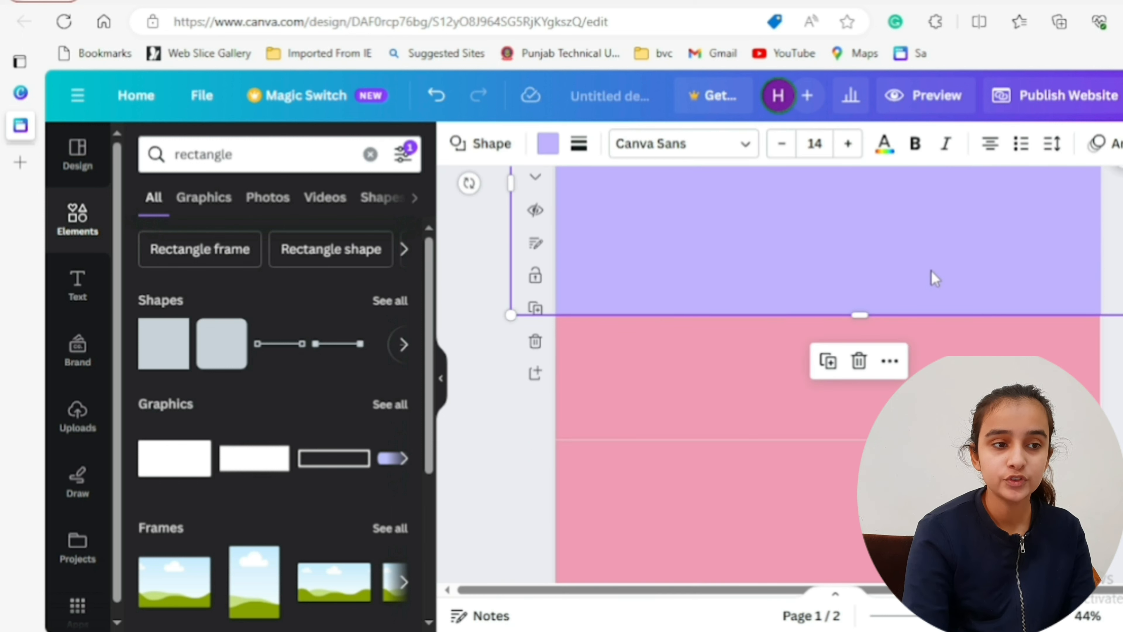
click(829, 360)
drag(904, 257, 890, 631)
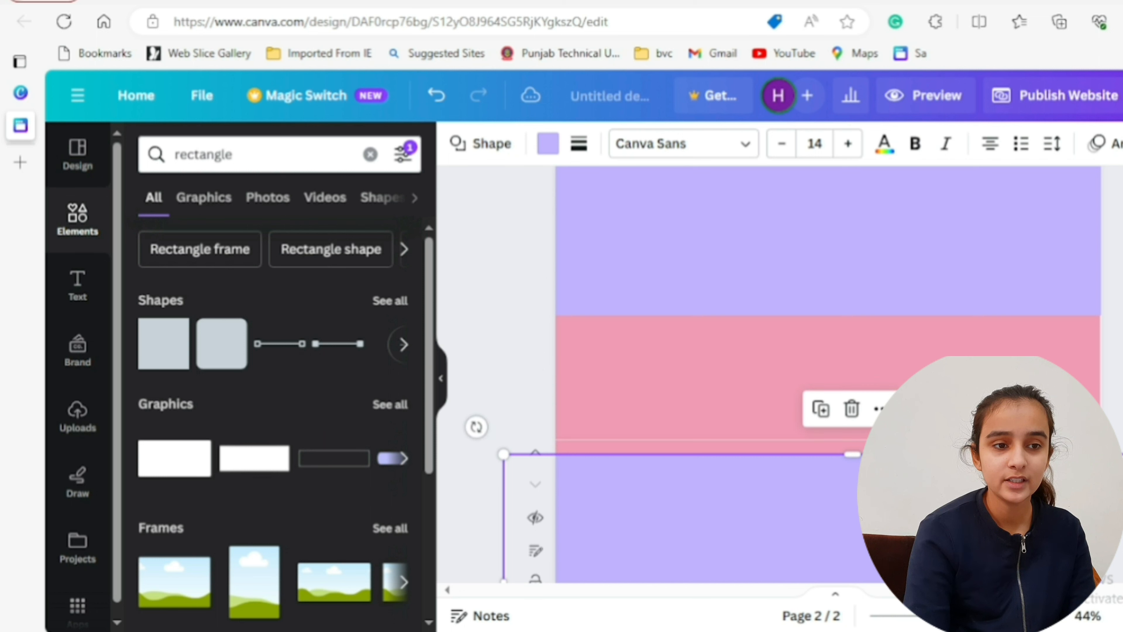
- Rotate the copied rectangle upright and place it over the right-hand part of page 2, covering the page's full height
scroll(829, 374, down, 2)
scroll(498, 352, down, 3)
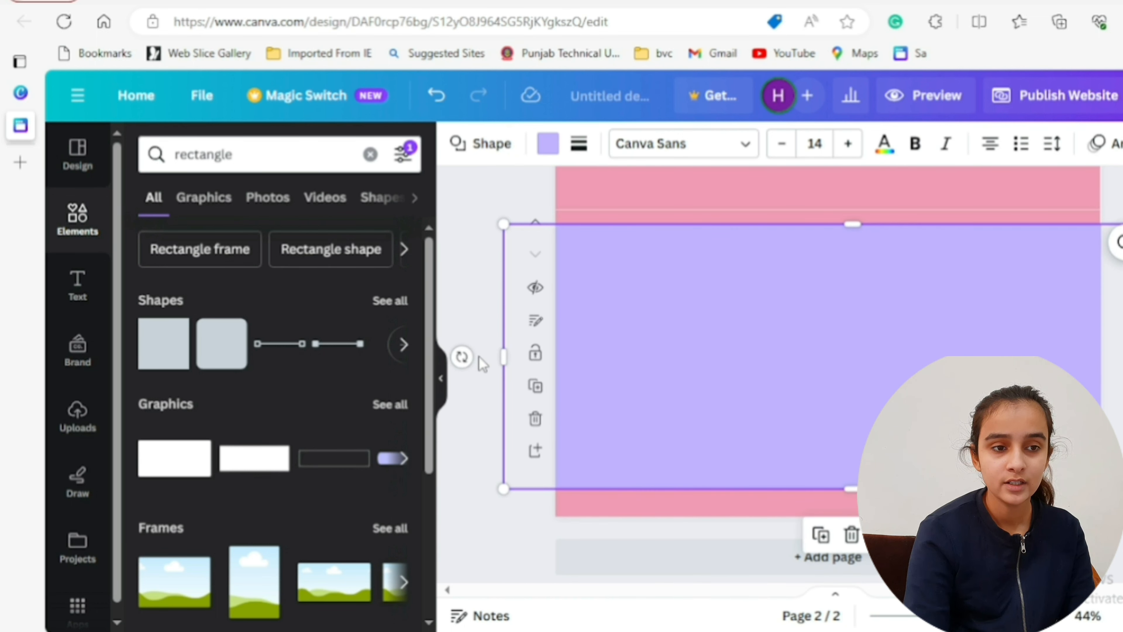
drag(462, 356, 898, 503)
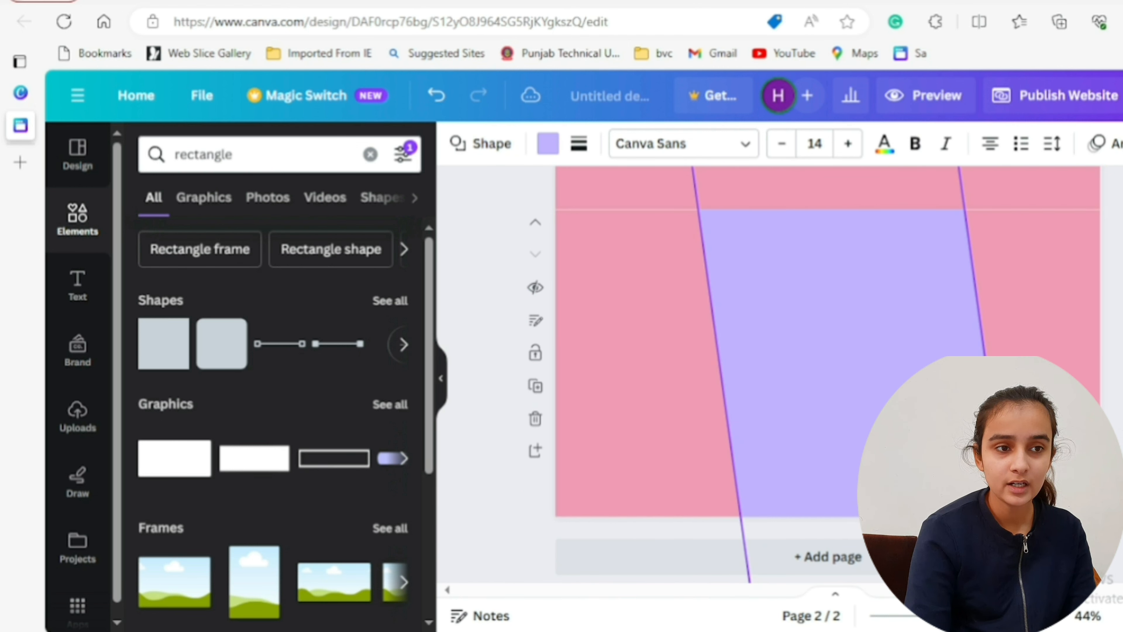
drag(875, 483, 993, 445)
drag(825, 368, 786, 370)
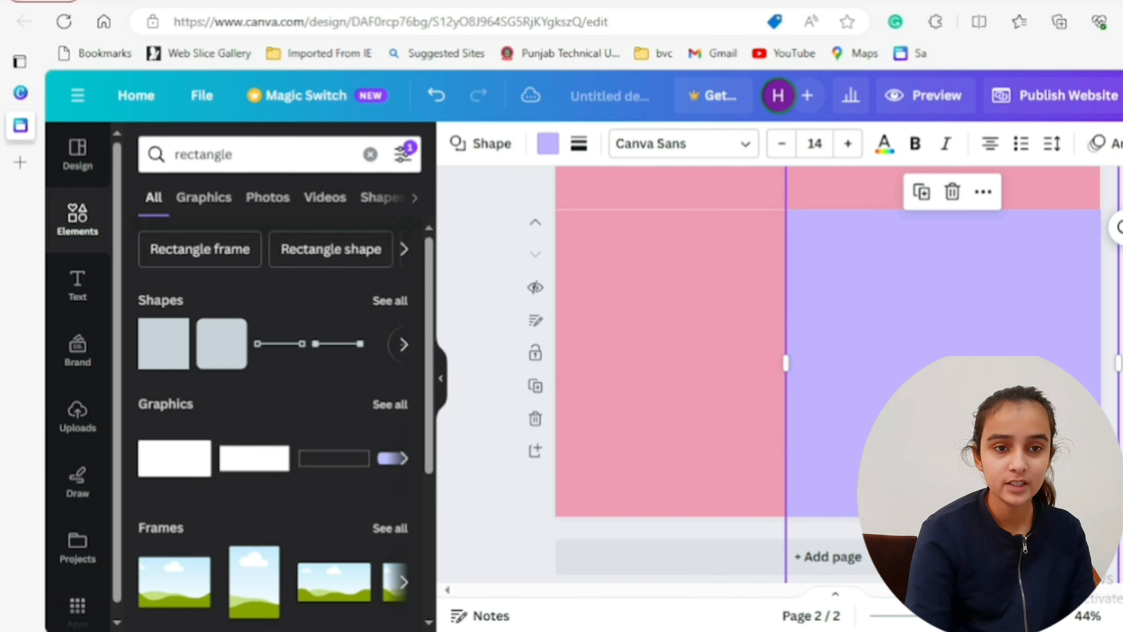
- Add a new blank page after page 2
click(823, 560)
click(825, 558)
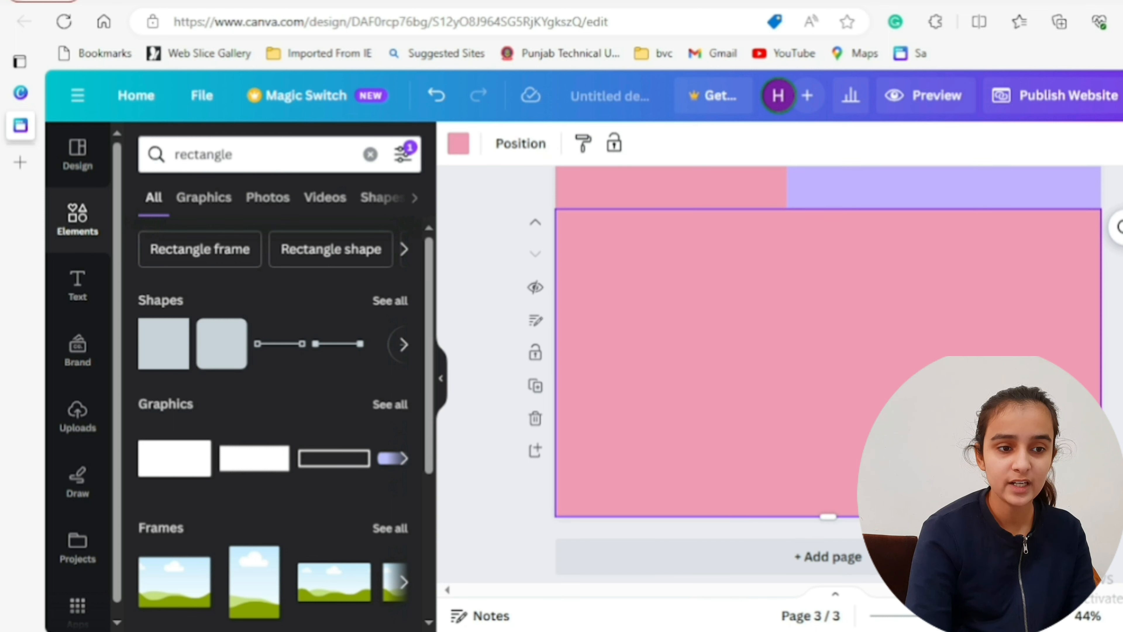
- Duplicate the upright rectangle on page 2 and move the copy lower and further left, overlapping the original
click(1031, 196)
scroll(991, 380, up, 3)
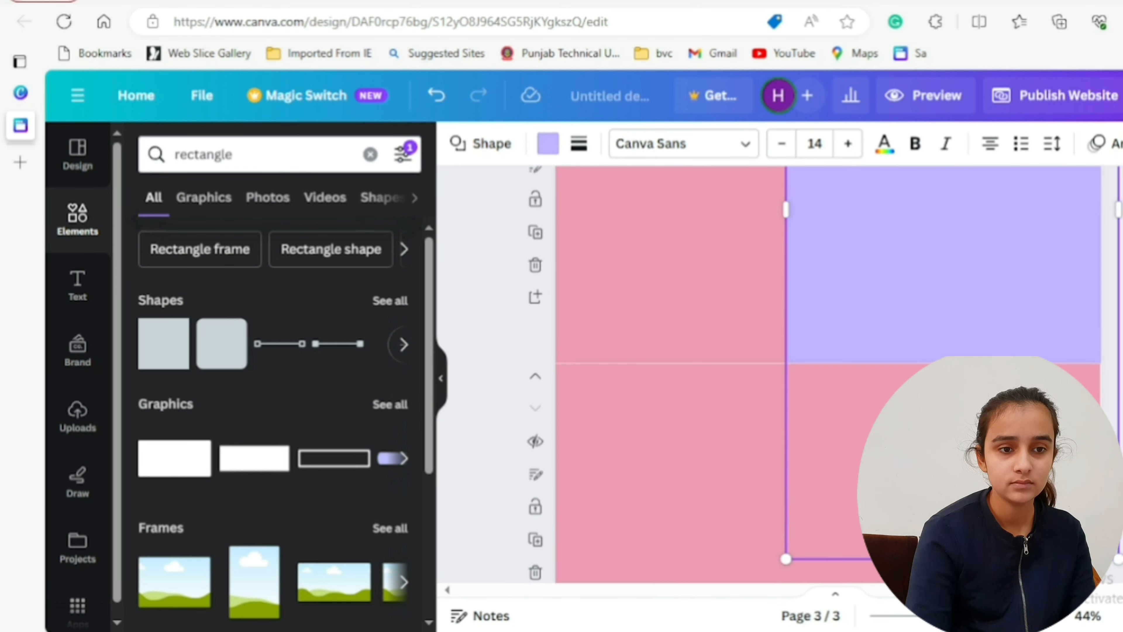
scroll(991, 381, up, 3)
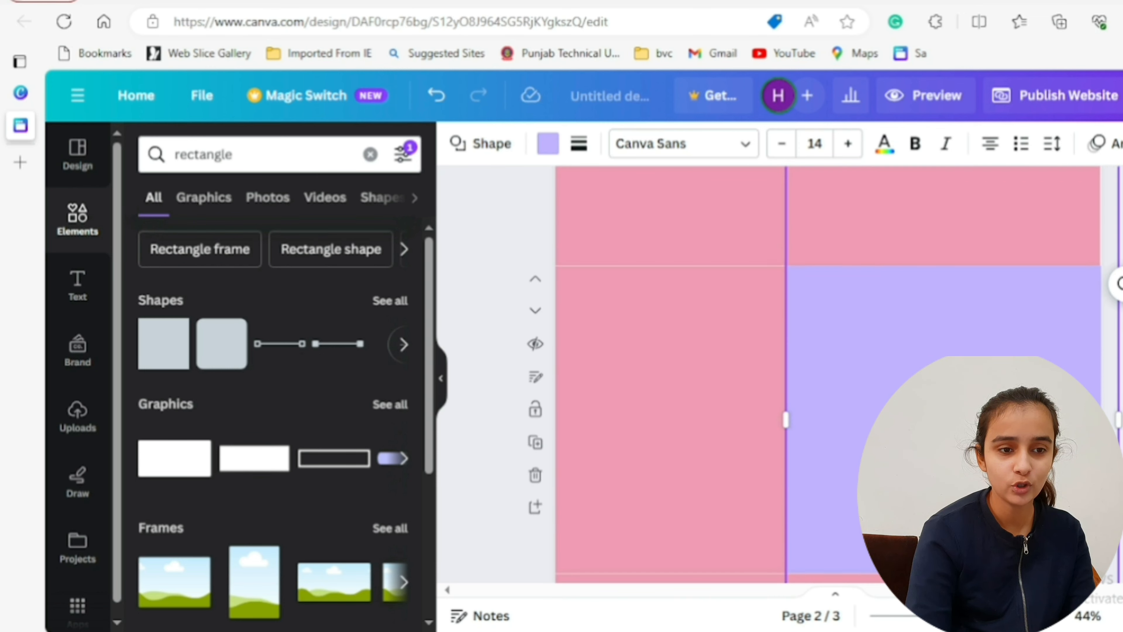
scroll(937, 201, up, 1)
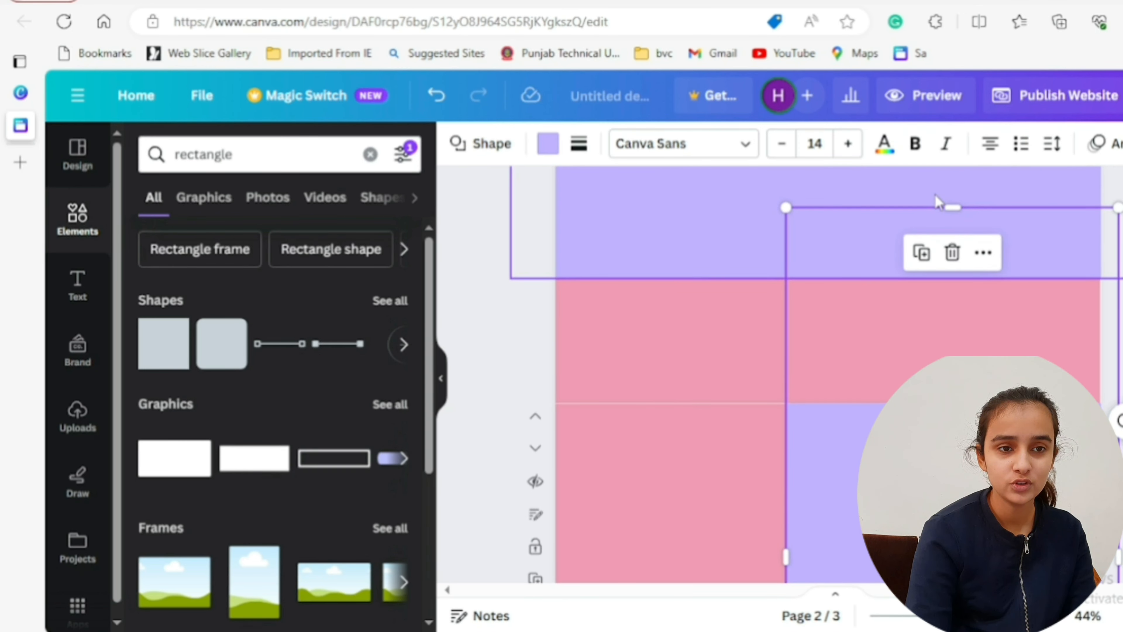
click(922, 252)
drag(900, 623, 819, 630)
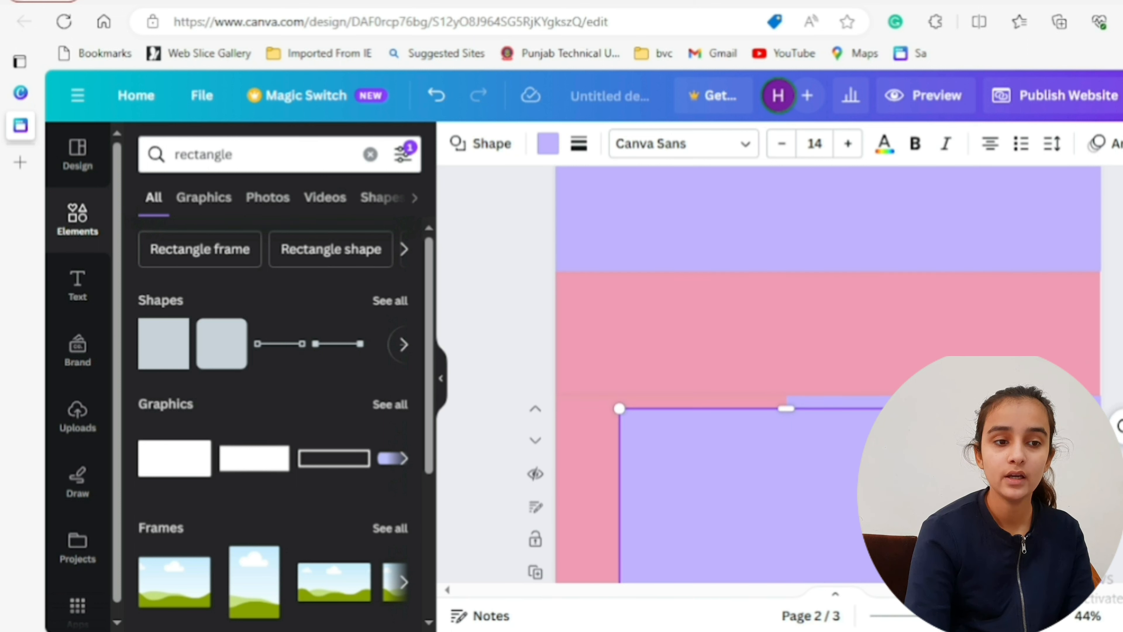
scroll(752, 374, down, 5)
scroll(904, 306, down, 1)
drag(882, 239, 909, 357)
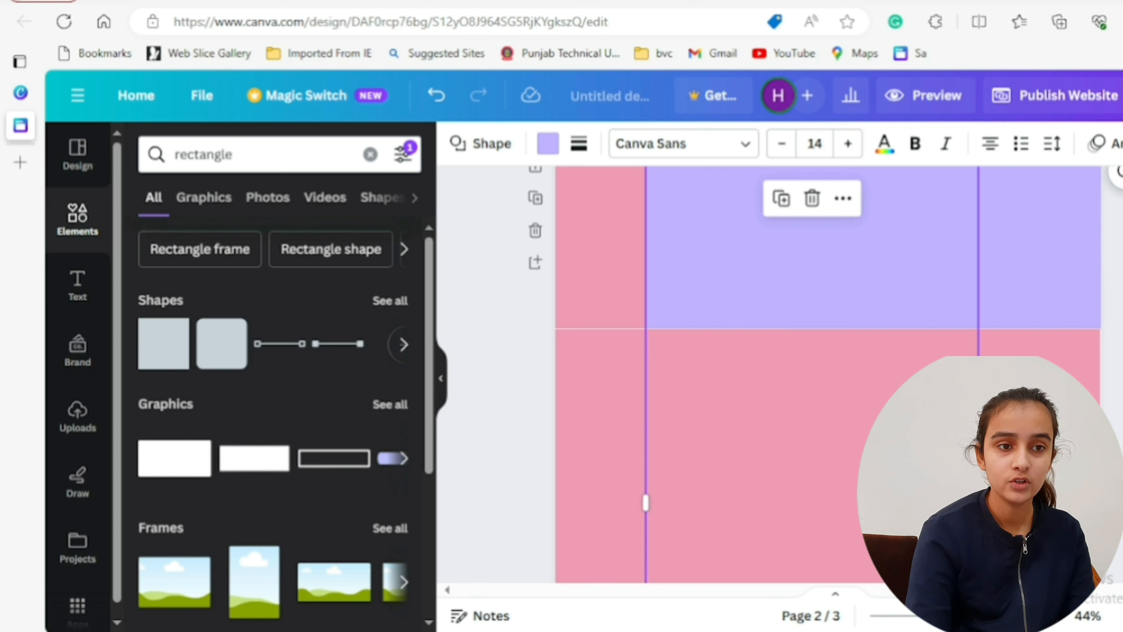
scroll(796, 373, down, 3)
scroll(796, 374, up, 6)
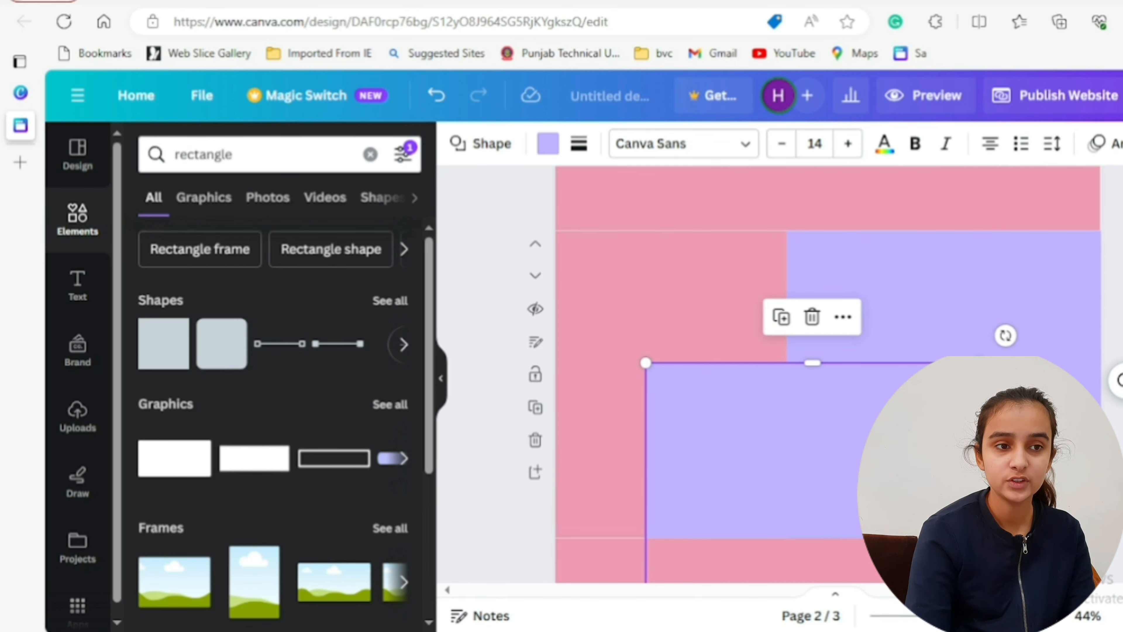
click(843, 317)
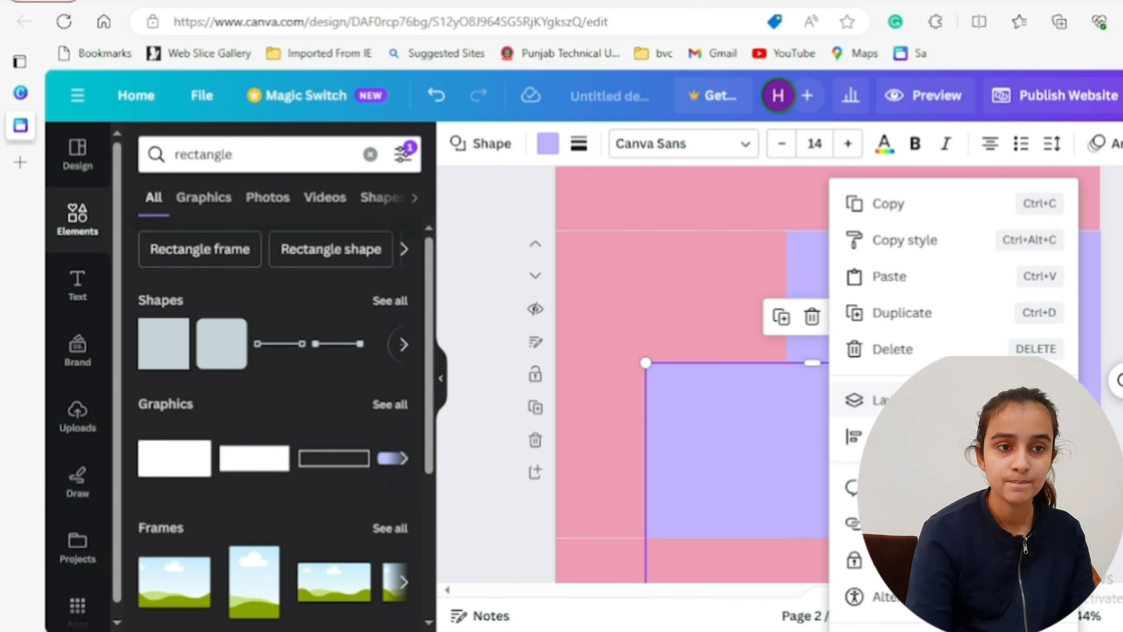
mouse_move(867, 400)
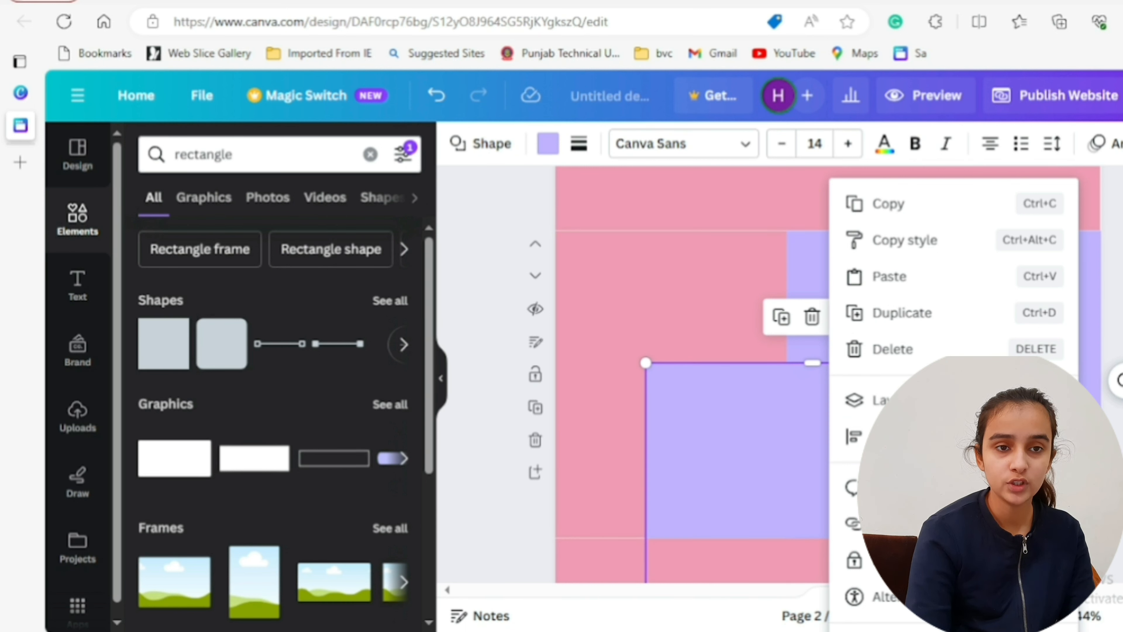
click(1109, 469)
- Move the copied upright rectangle from page 2 down over the right-hand part of page 3
scroll(827, 376, down, 3)
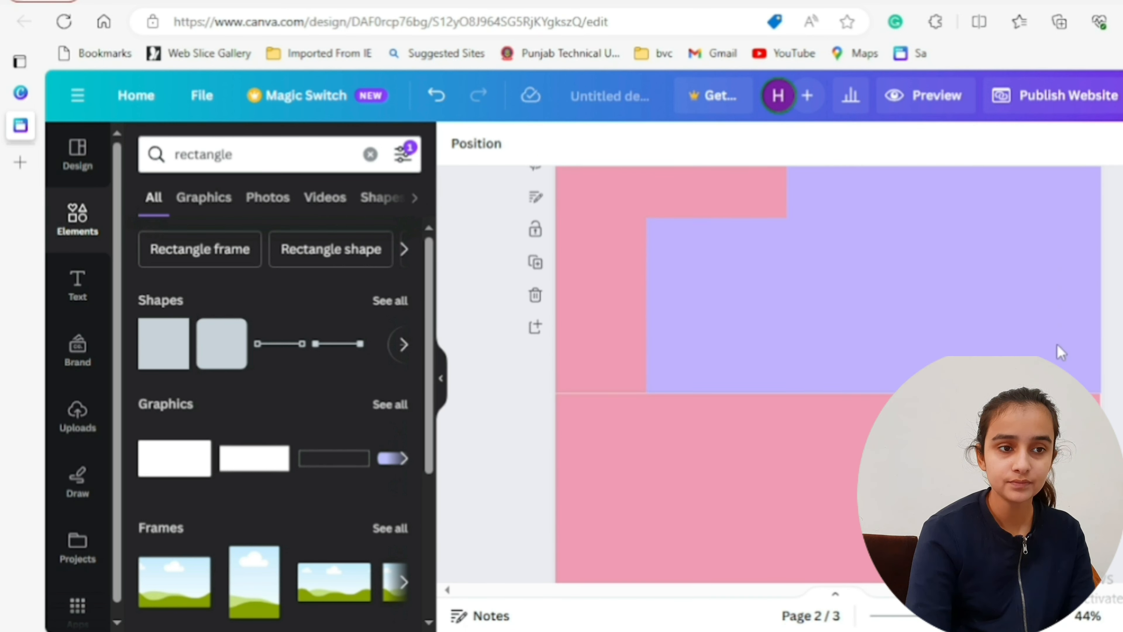
click(692, 251)
drag(646, 218, 762, 467)
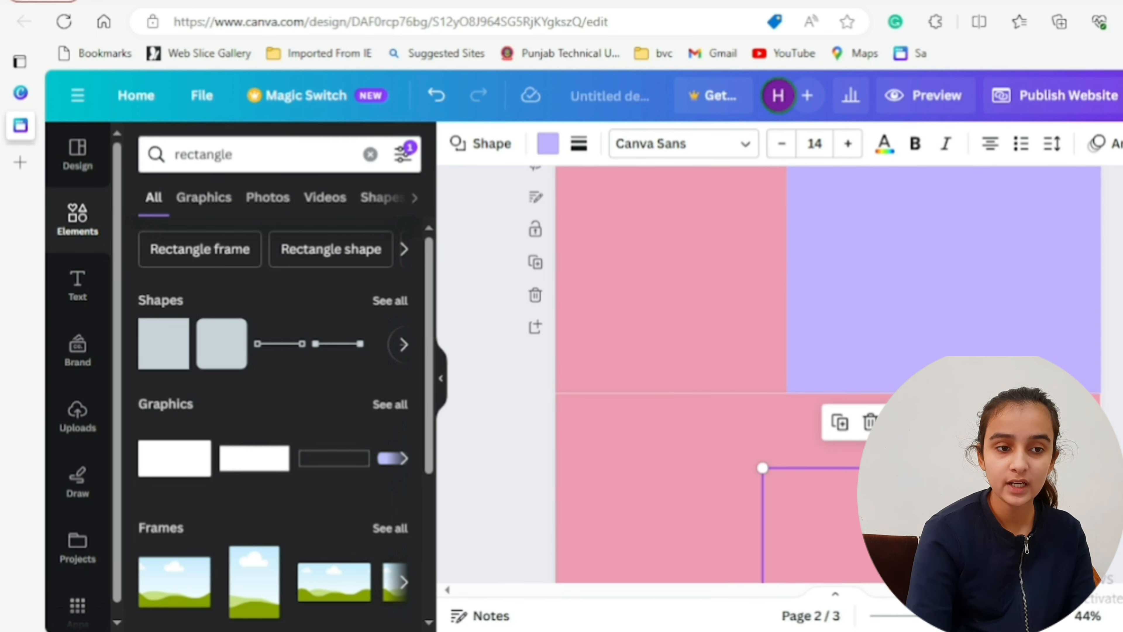
- Turn the rectangle on page 3 horizontal and widen it to cover the lower part across the full page width
scroll(1027, 312, down, 5)
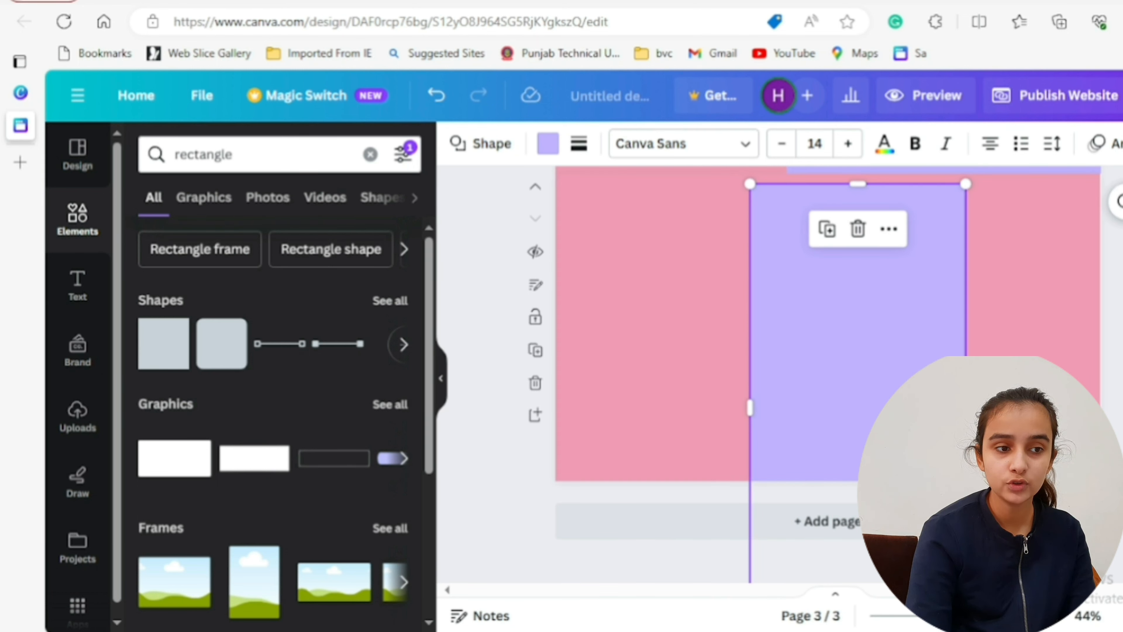
drag(996, 408, 830, 408)
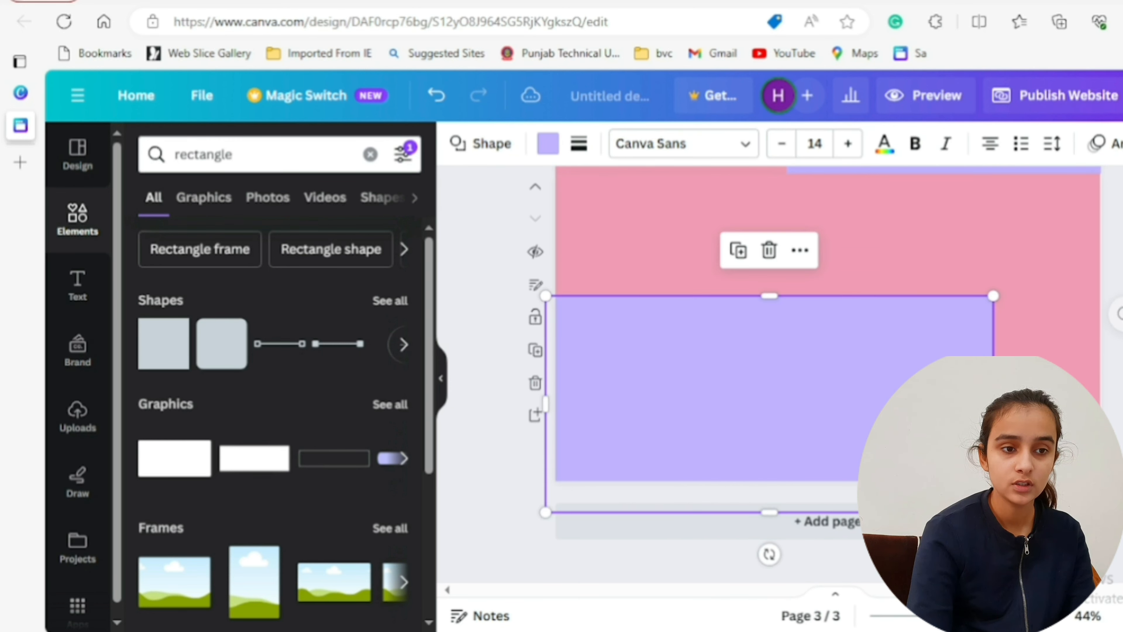
drag(993, 404, 1104, 407)
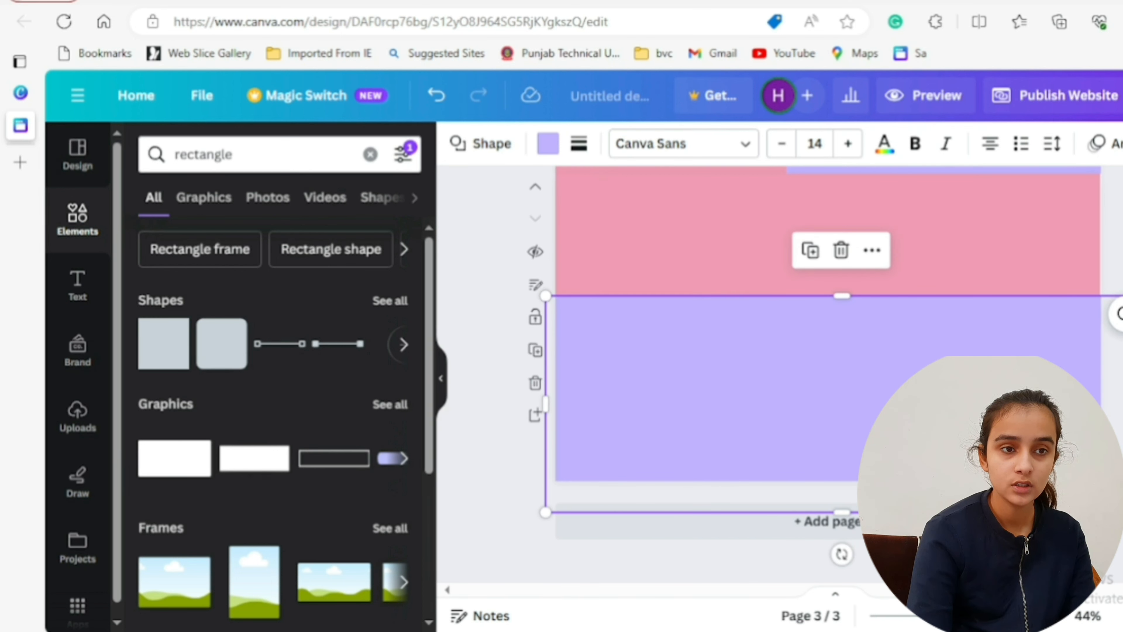
click(1070, 292)
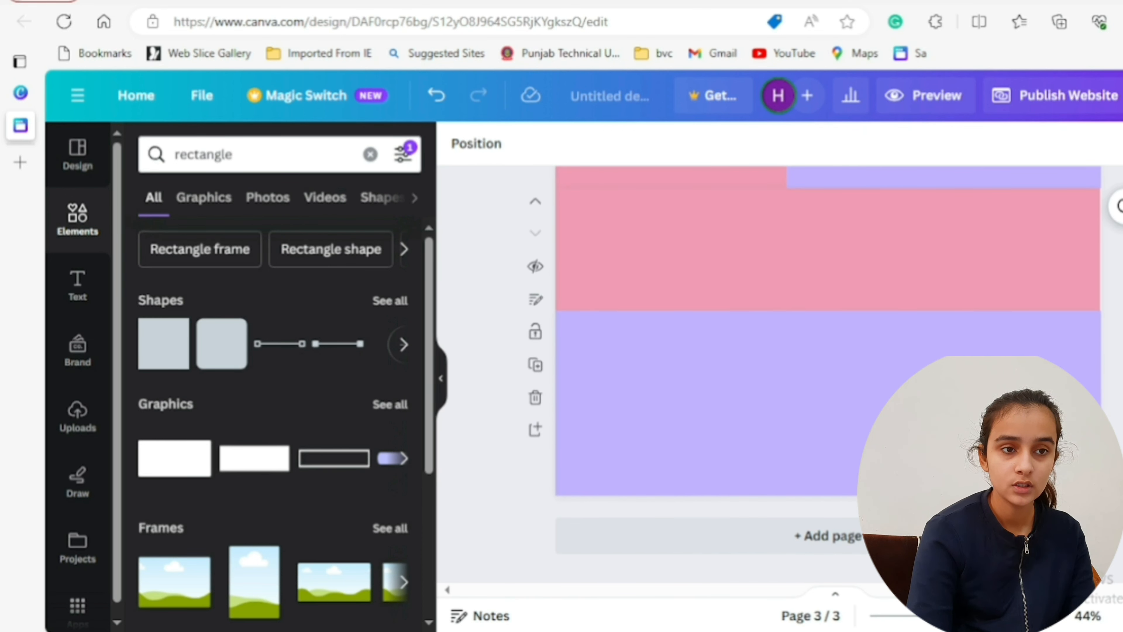
scroll(827, 376, up, 10)
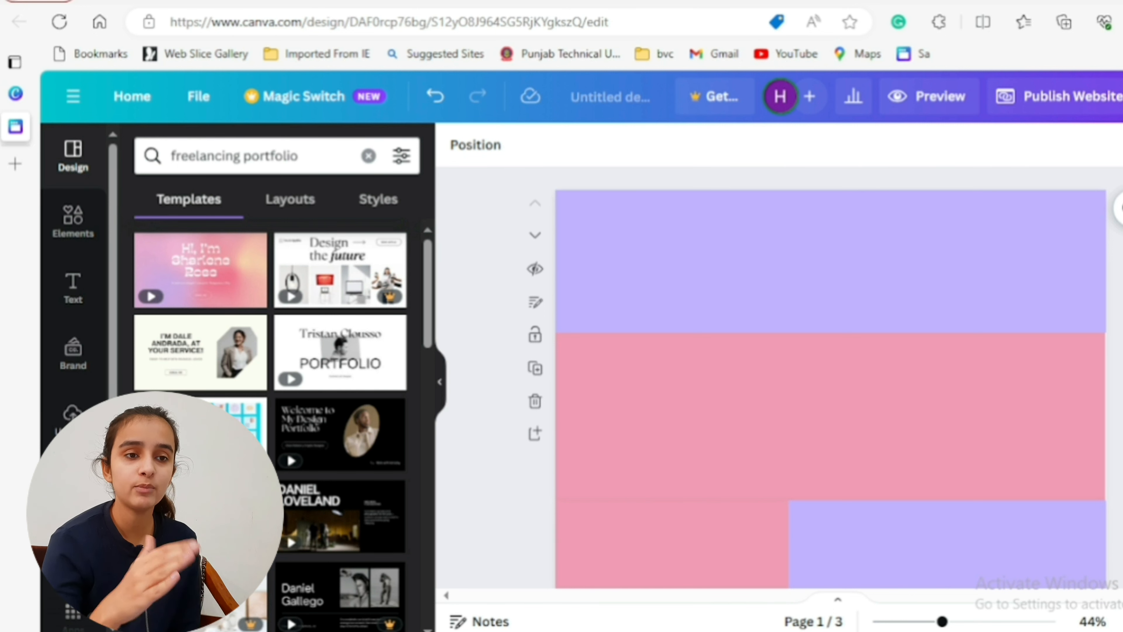
scroll(1050, 335, down, 5)
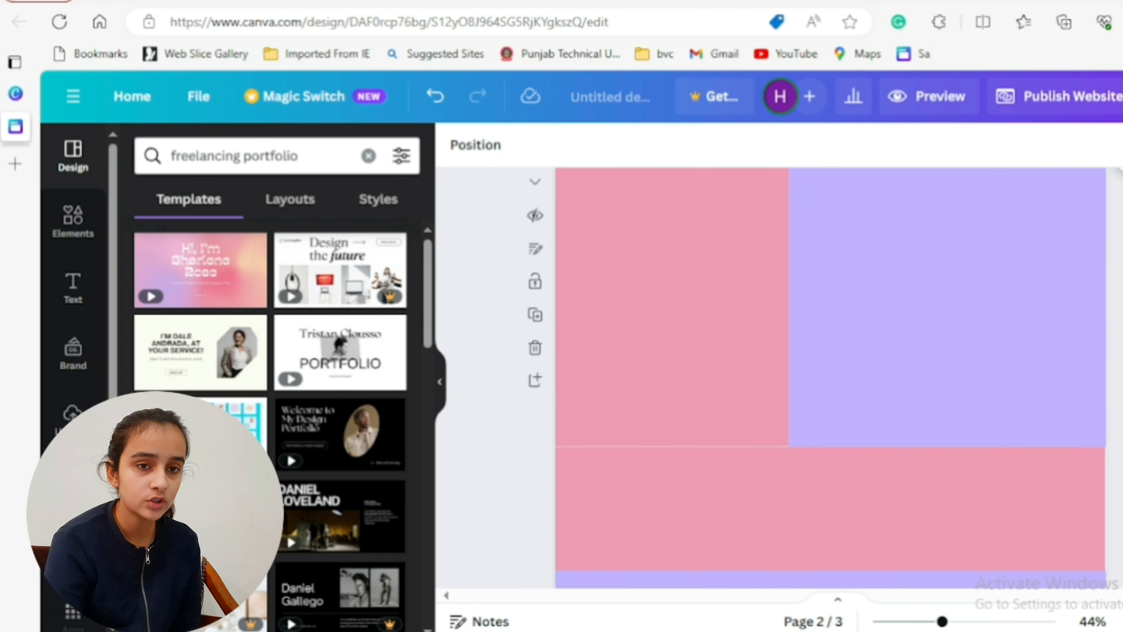
scroll(832, 376, up, 5)
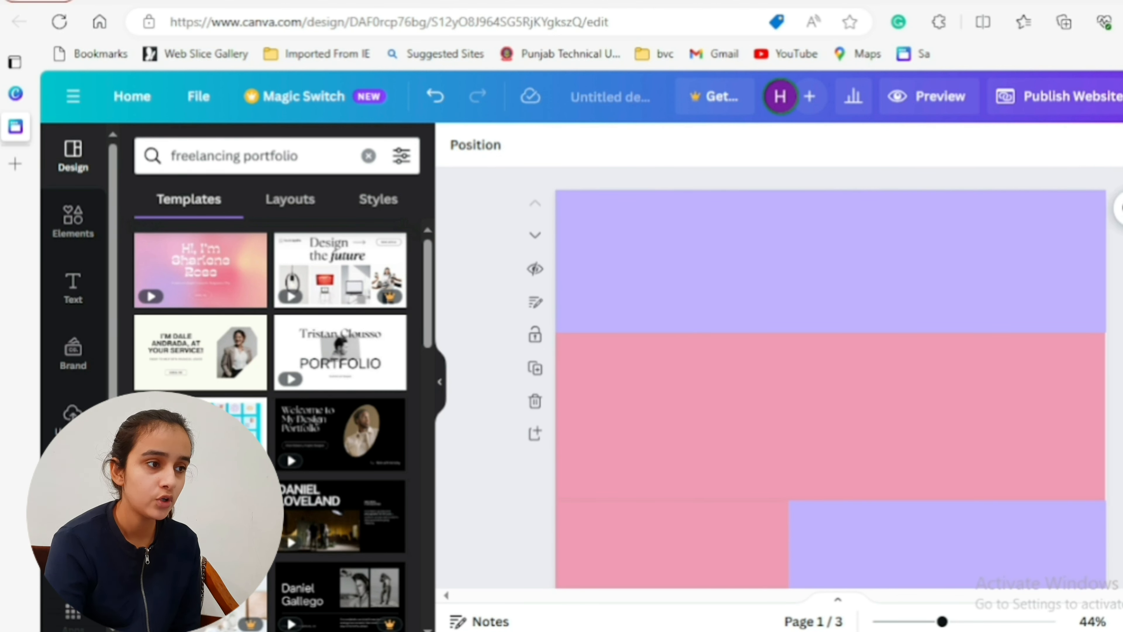
- Search the web for "linkedin" in a new browser tab and browse the image results
mouse_move(20, 173)
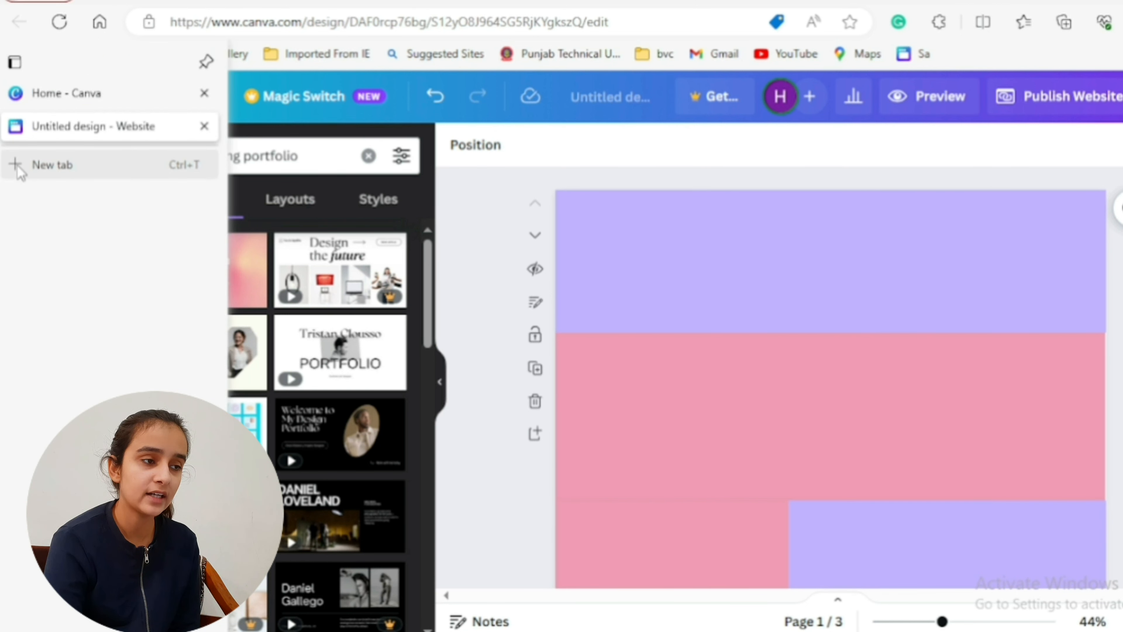
click(20, 165)
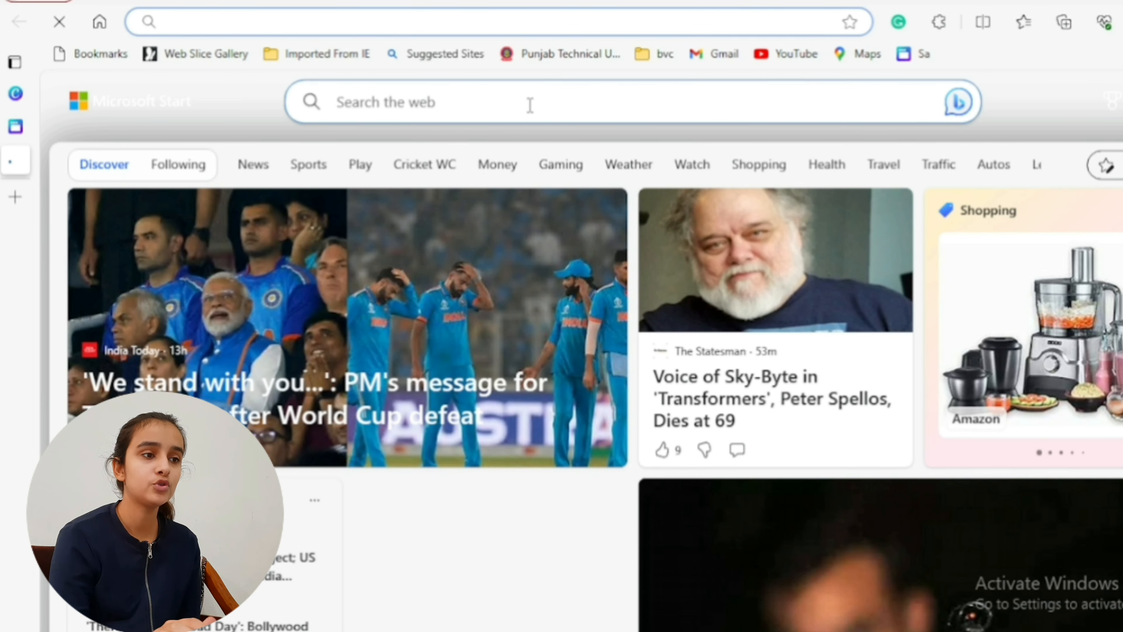
click(530, 105)
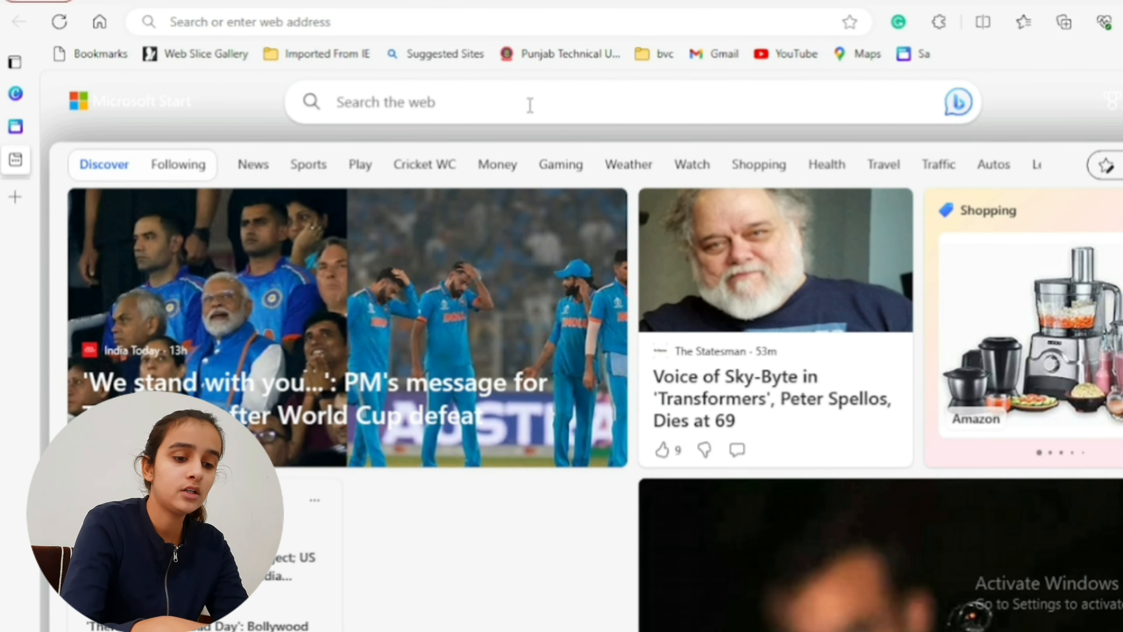
text(linkedin)
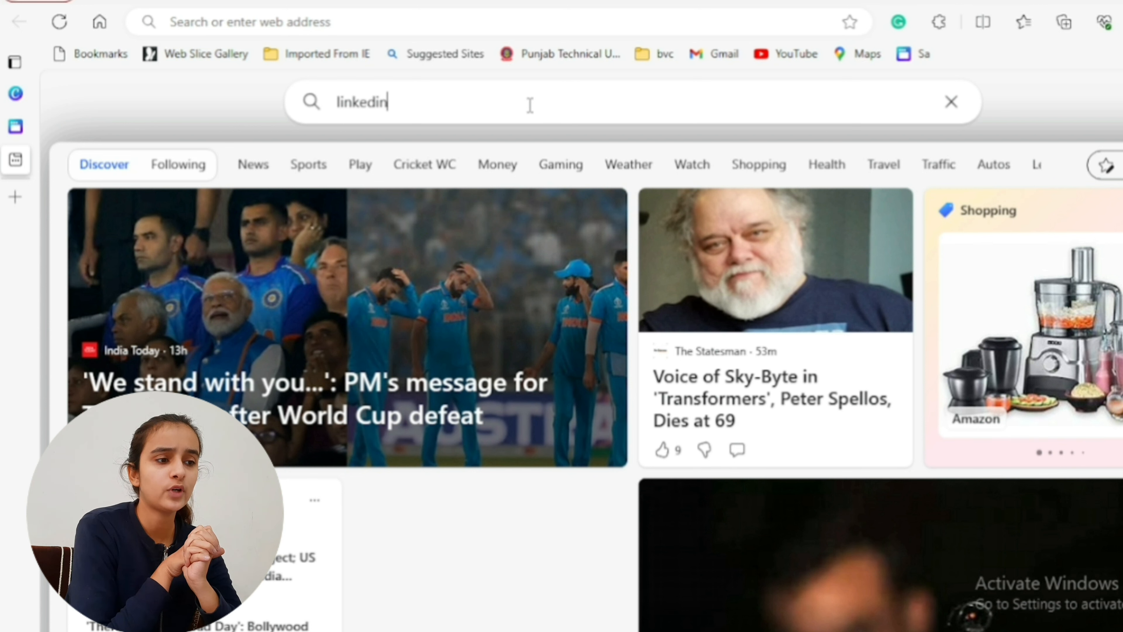
key(Return)
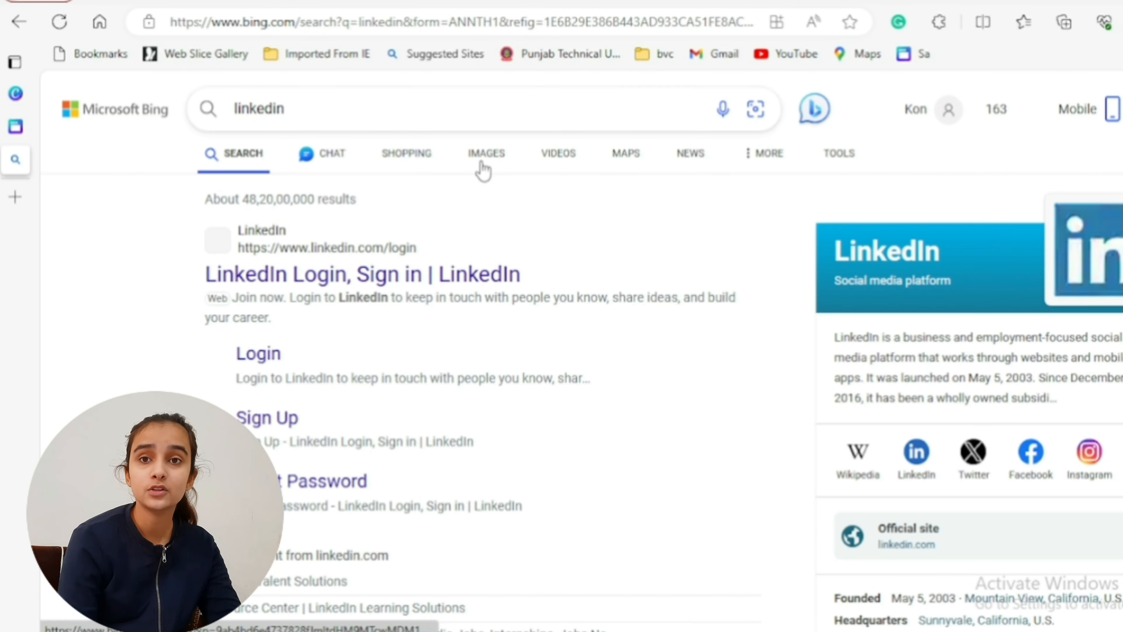
click(482, 163)
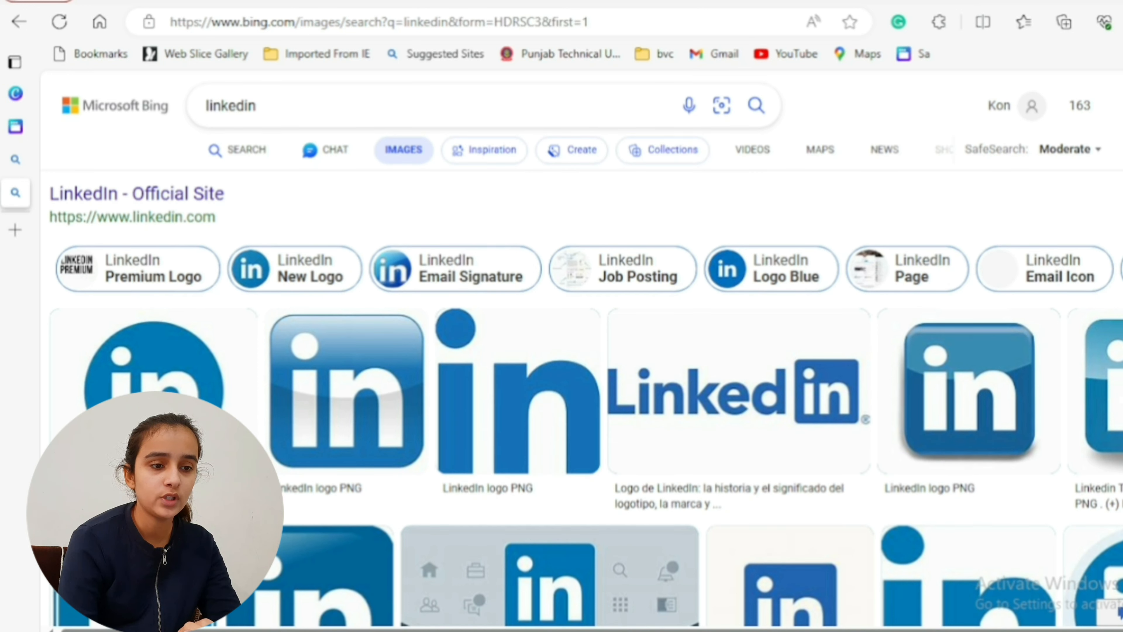
scroll(575, 354, down, 5)
scroll(575, 354, up, 6)
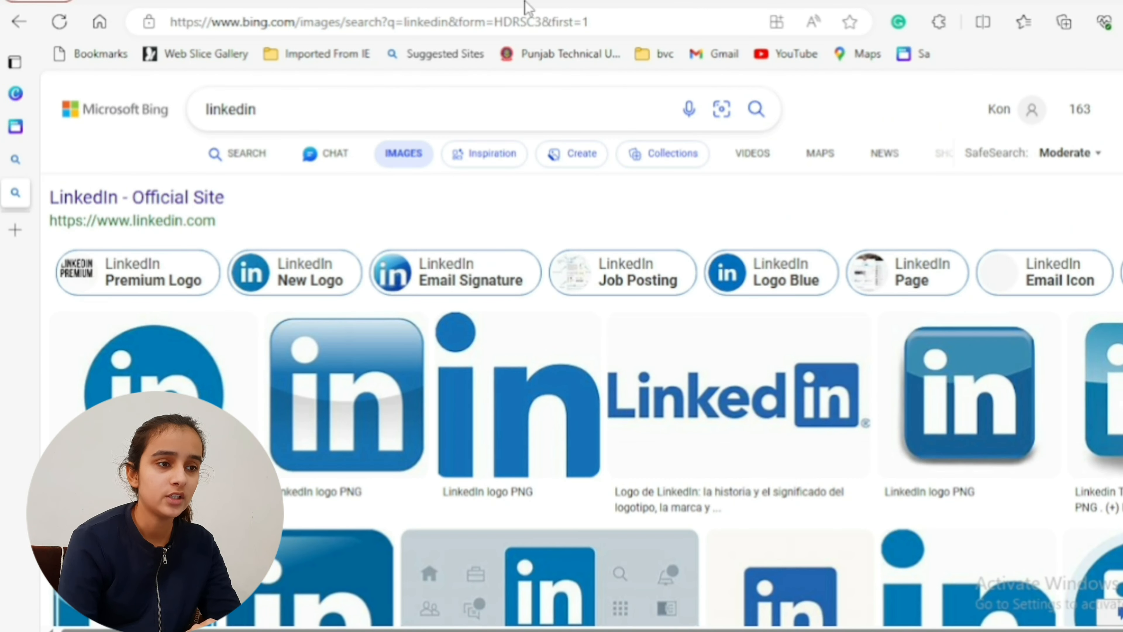
- Refine the image search to "linkedin profile"
click(408, 111)
text(p)
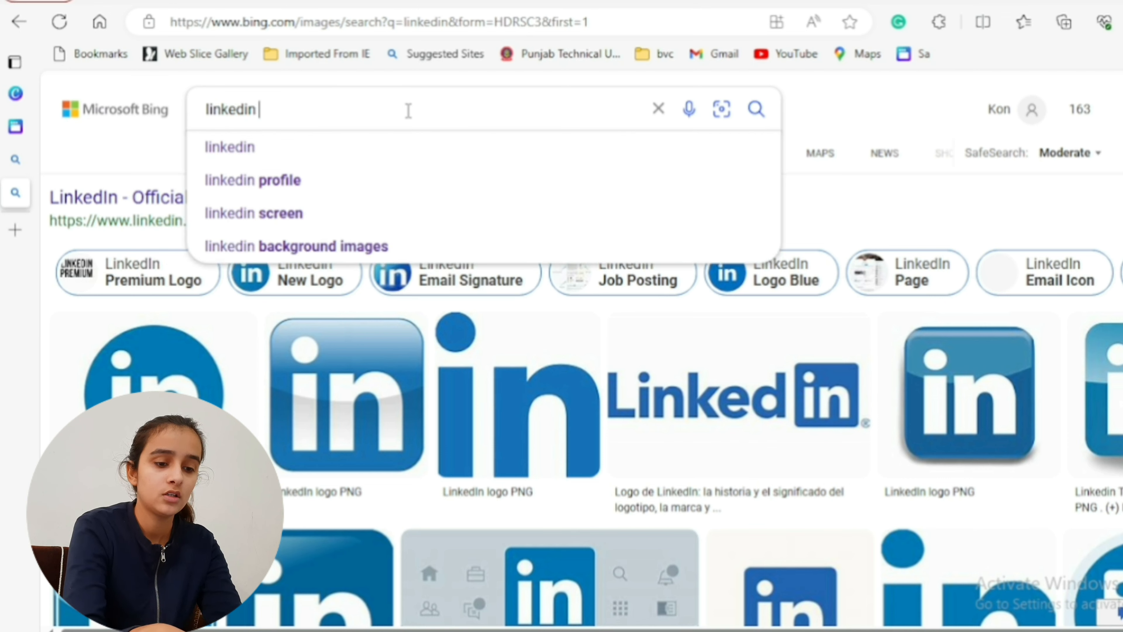
text(rofile)
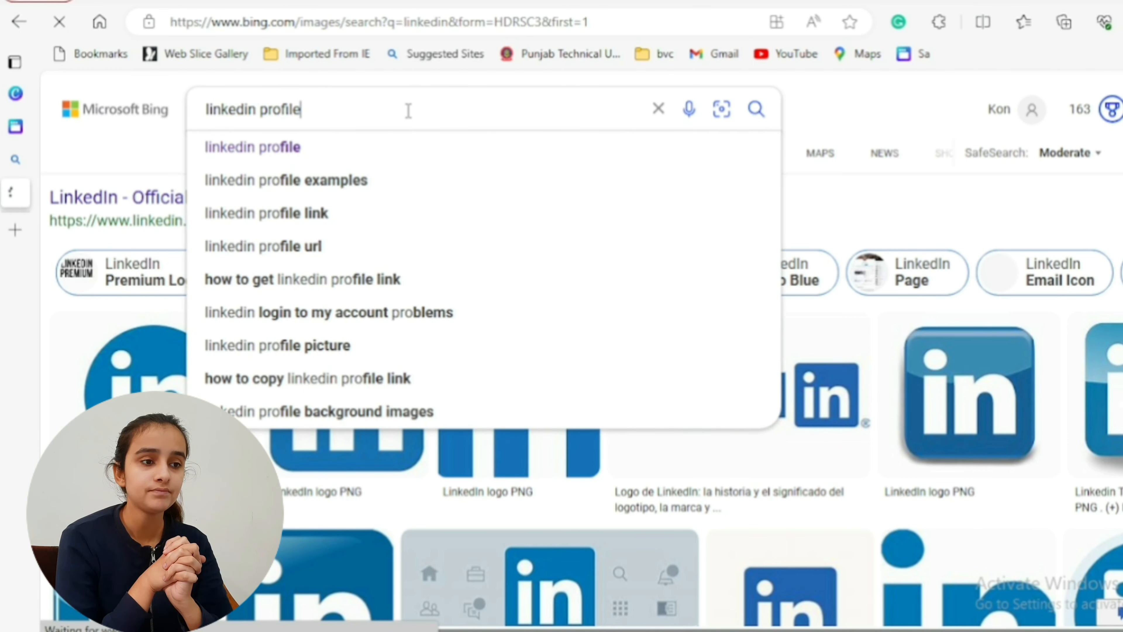
key(Return)
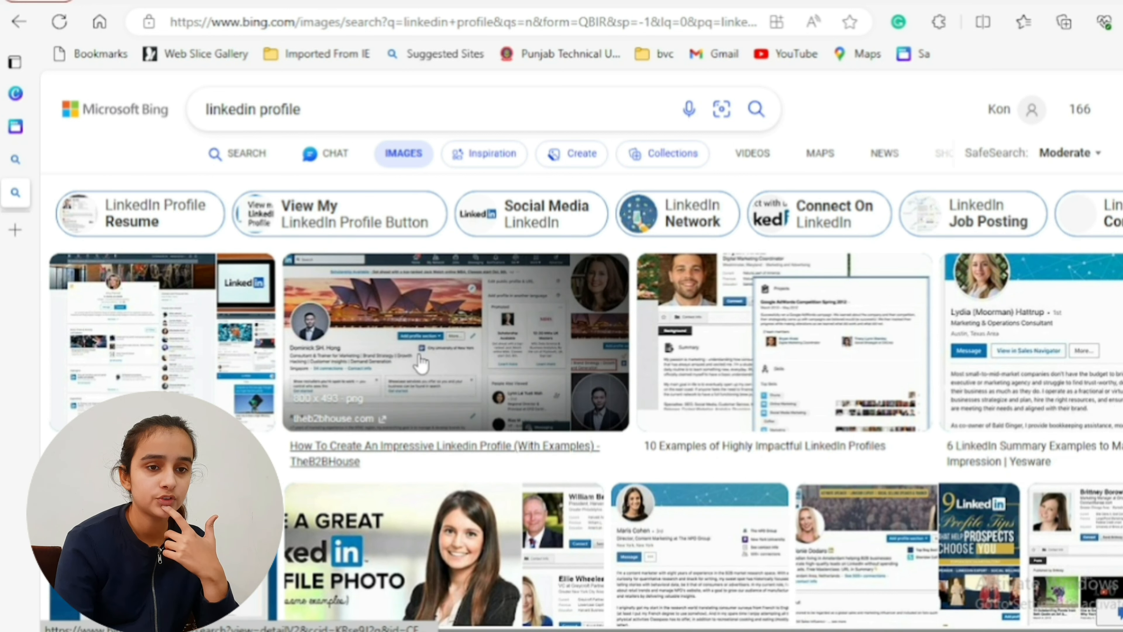
- Open the LinkedIn profile screenshot from TheB2BHouse, with the opera house cover photo, and copy the image
click(1094, 371)
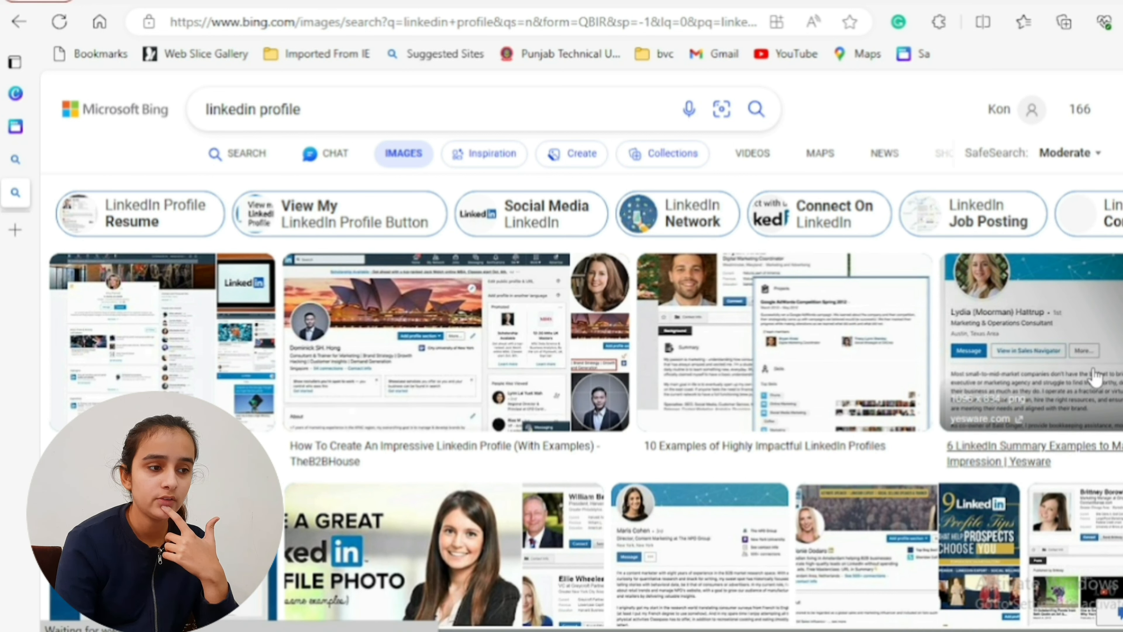
click(378, 357)
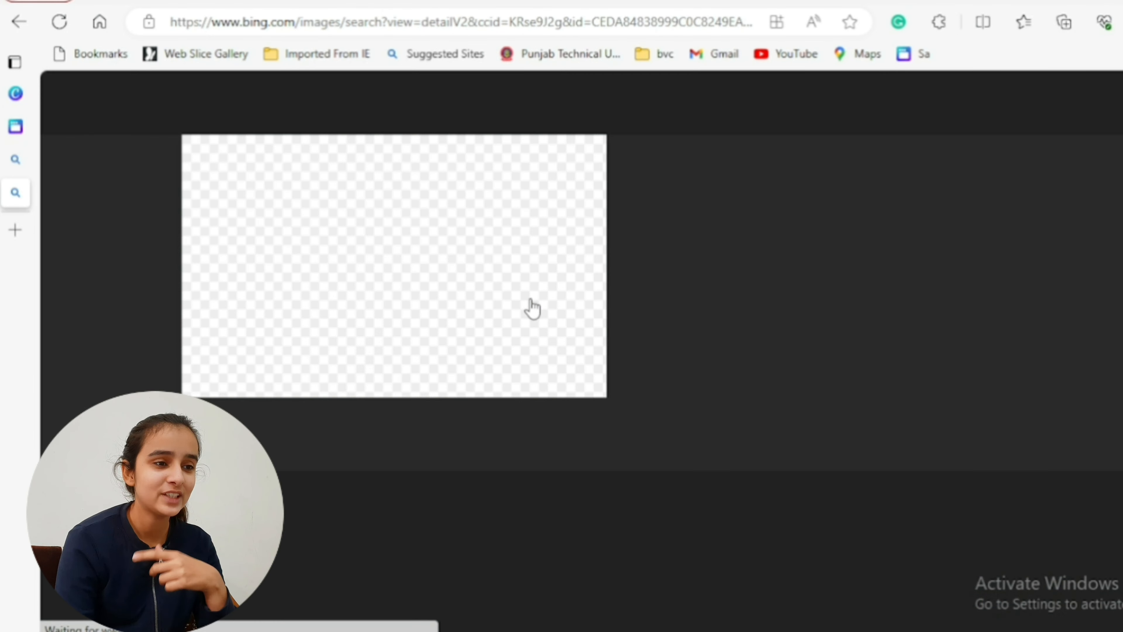
right_click(428, 269)
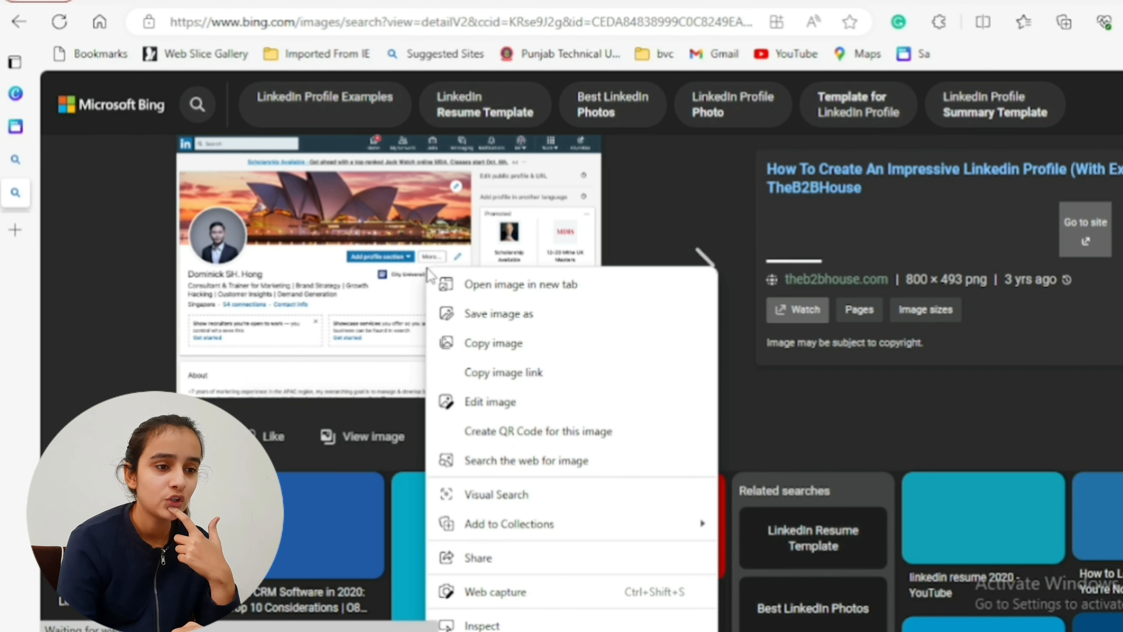
click(494, 345)
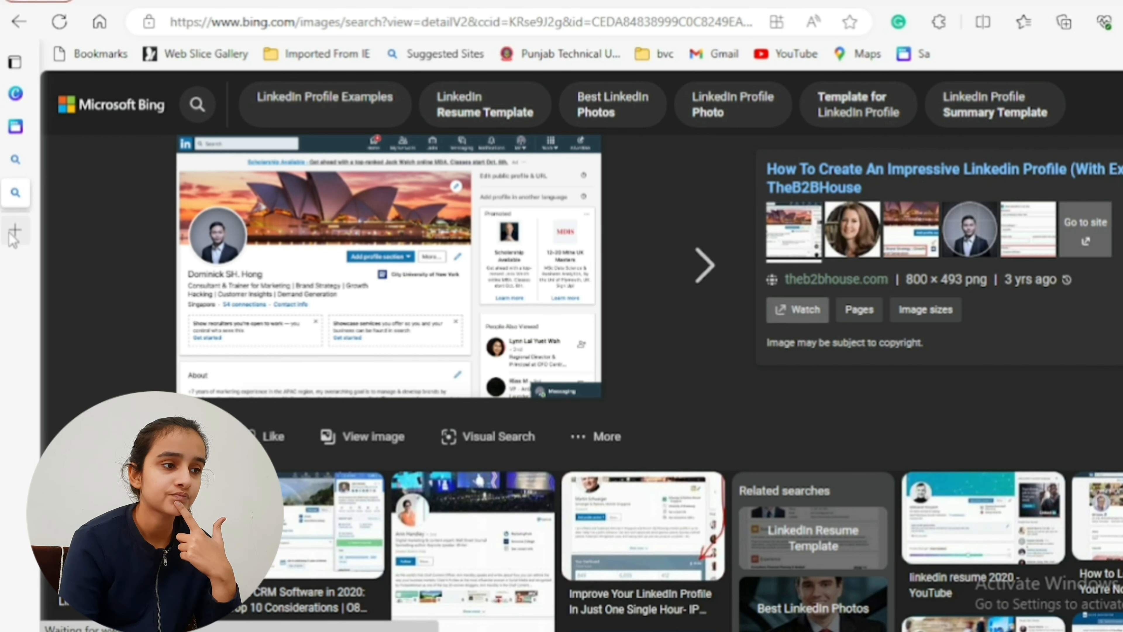
- Switch back to the Canva website design, paste the copied profile screenshot onto page 1 and enlarge it towards the page's upper-right corner
click(15, 127)
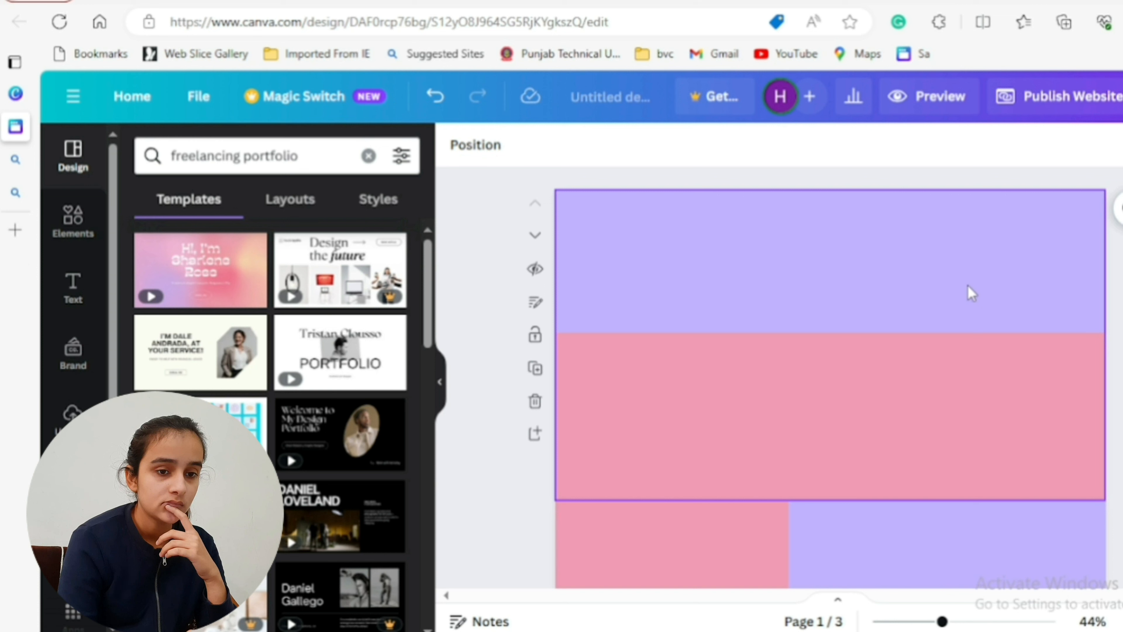
key(ctrl+v)
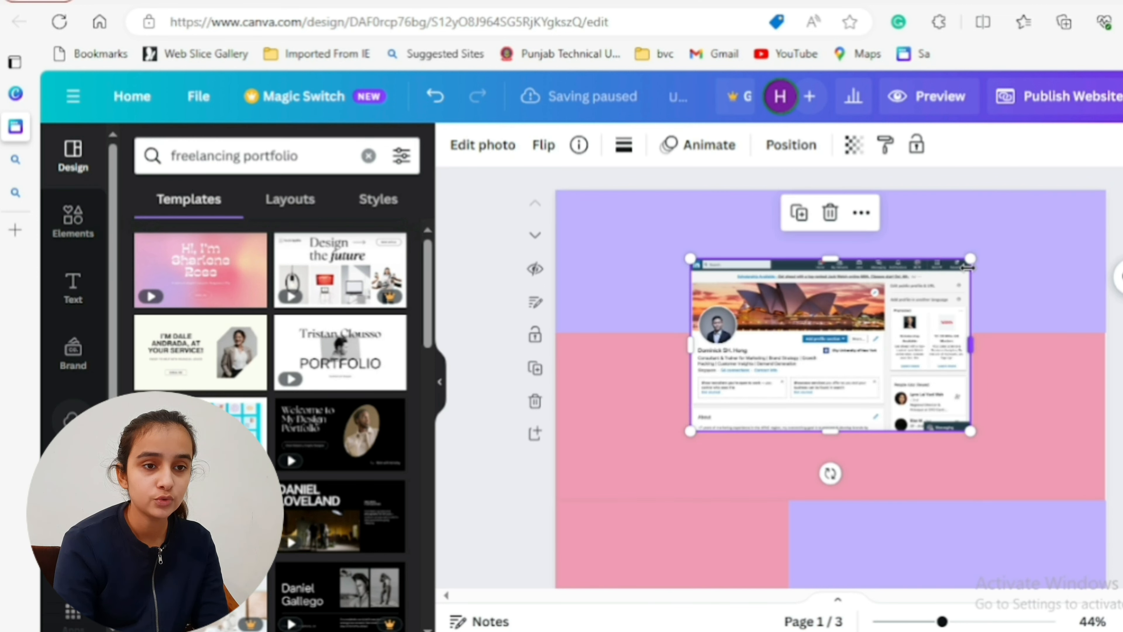
drag(971, 259, 1066, 201)
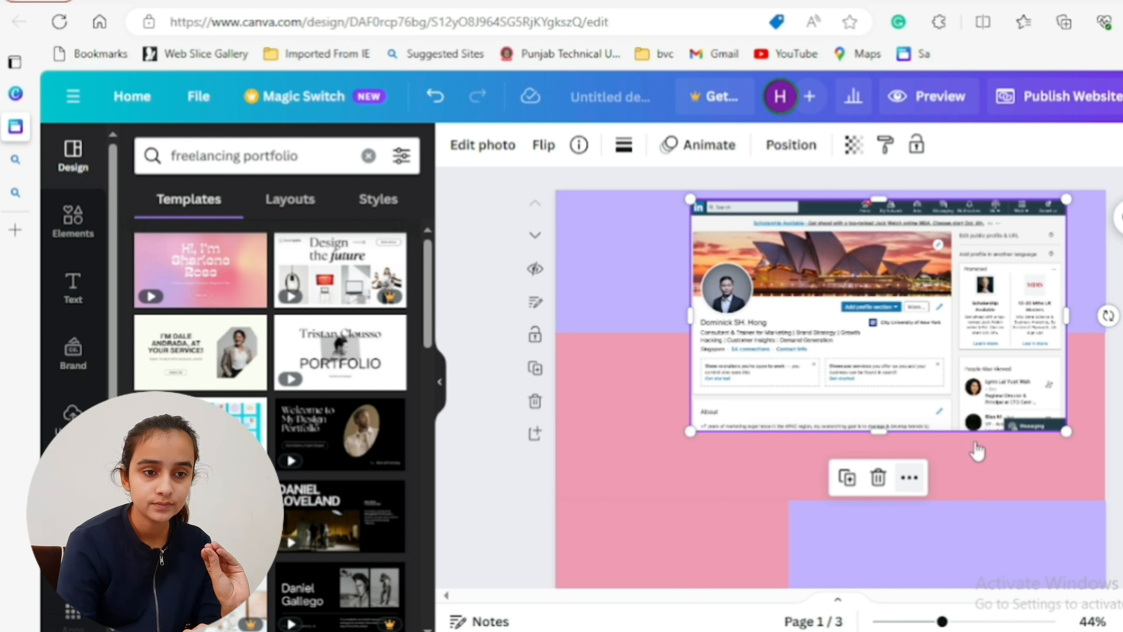
- Send the pasted profile screenshot back in the layer order so it lies behind page 1's lavender rectangle
click(910, 480)
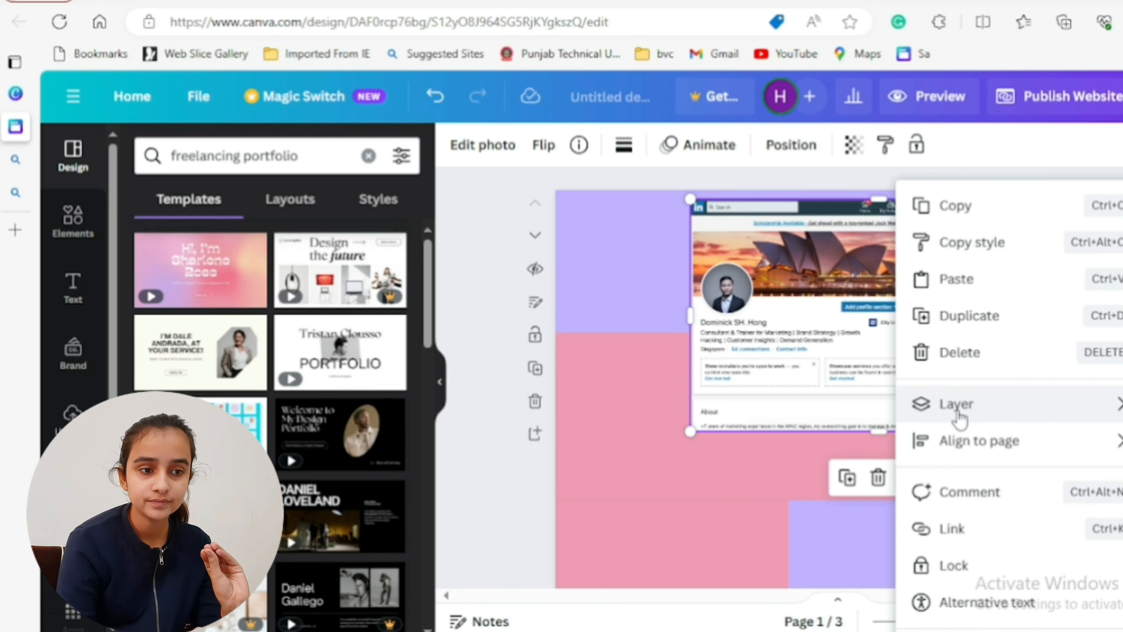
mouse_move(924, 414)
click(722, 477)
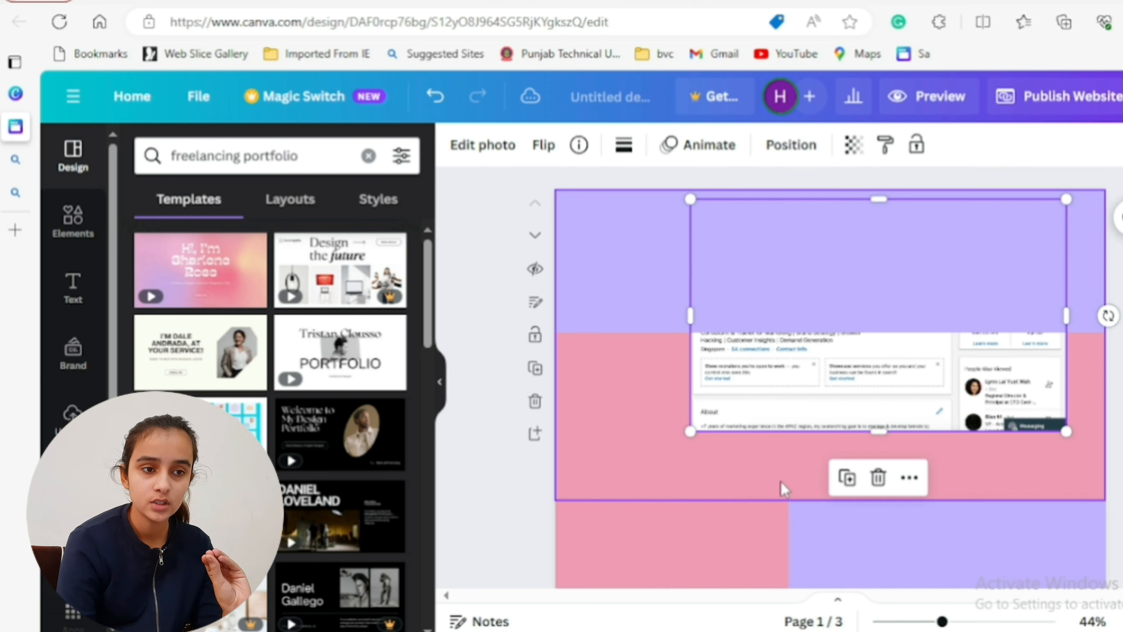
click(910, 478)
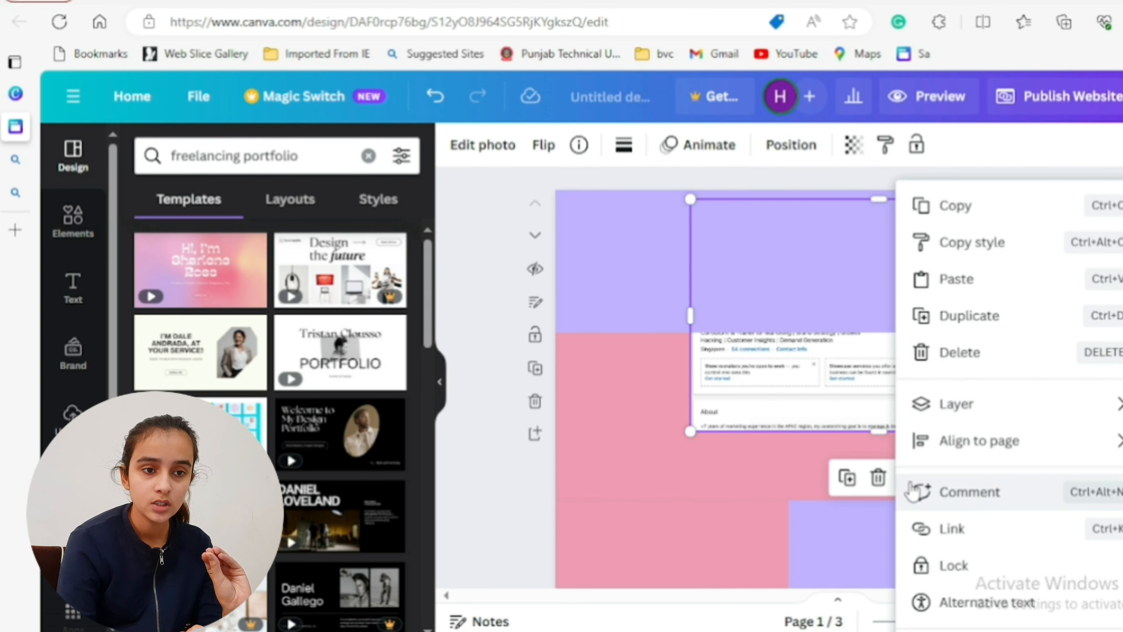
click(476, 404)
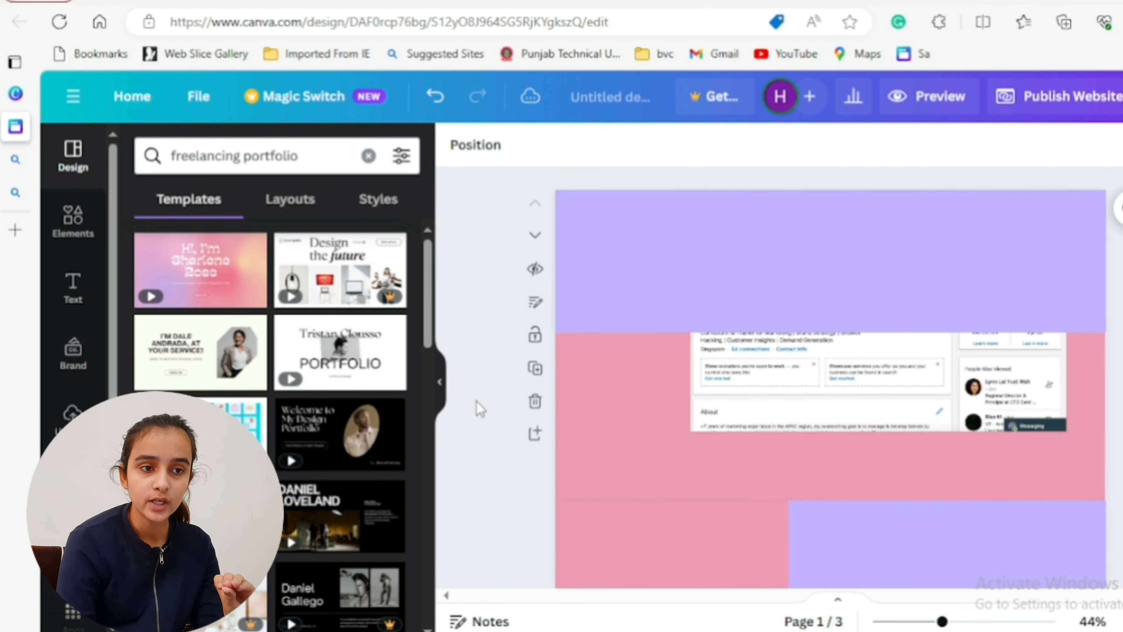
- Set the transparency of the lavender rectangle on page 1 to 61
click(805, 296)
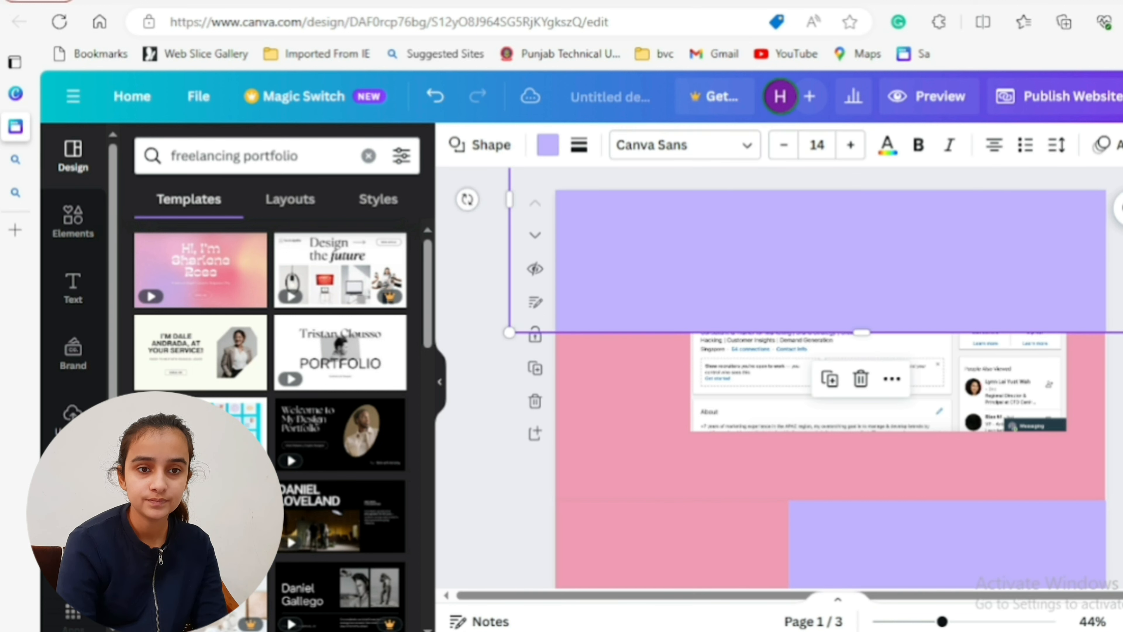
scroll(779, 377, down, 4)
scroll(779, 377, up, 3)
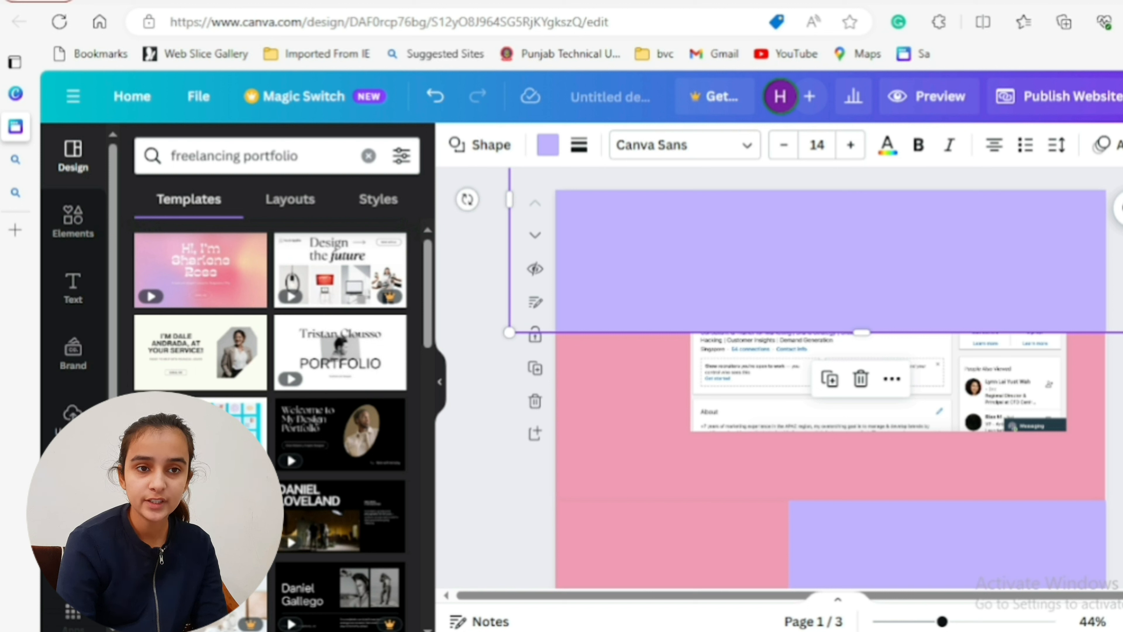
click(1122, 145)
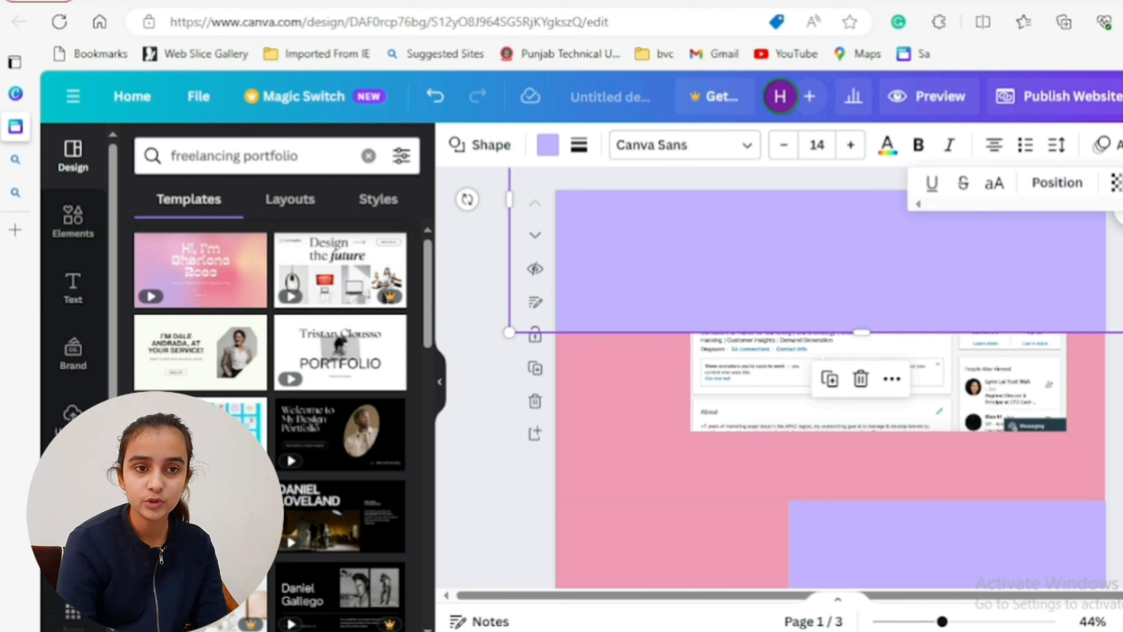
click(1115, 183)
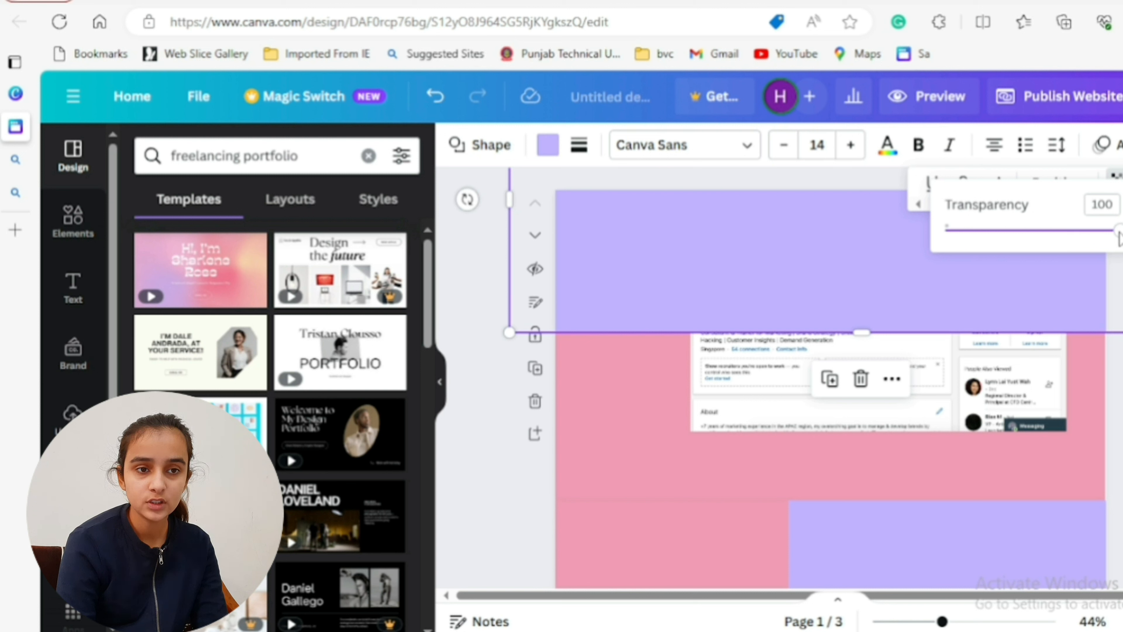
click(1054, 233)
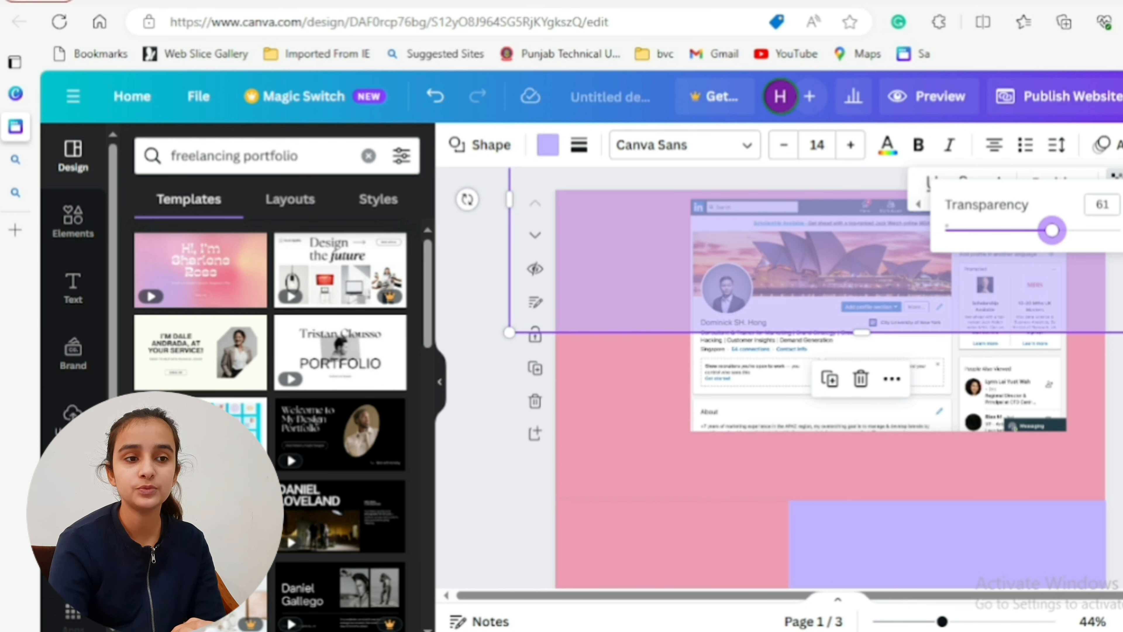
click(1119, 310)
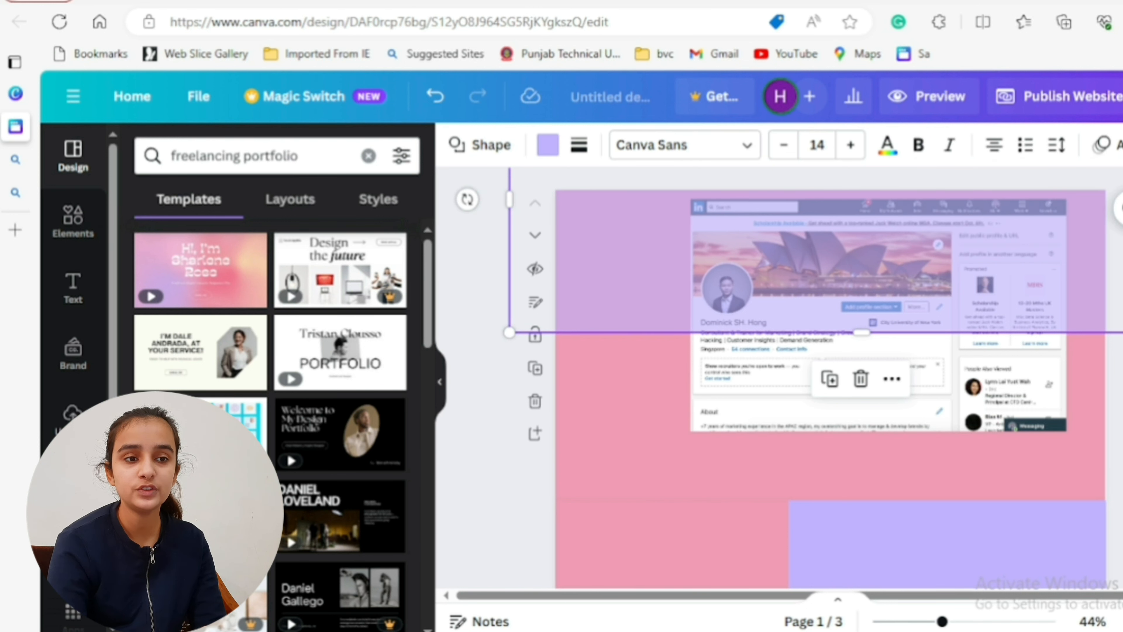
- Move the profile screenshot behind page 1's translucent lavender banner and enlarge it to span the full page width
click(965, 383)
drag(868, 359, 824, 276)
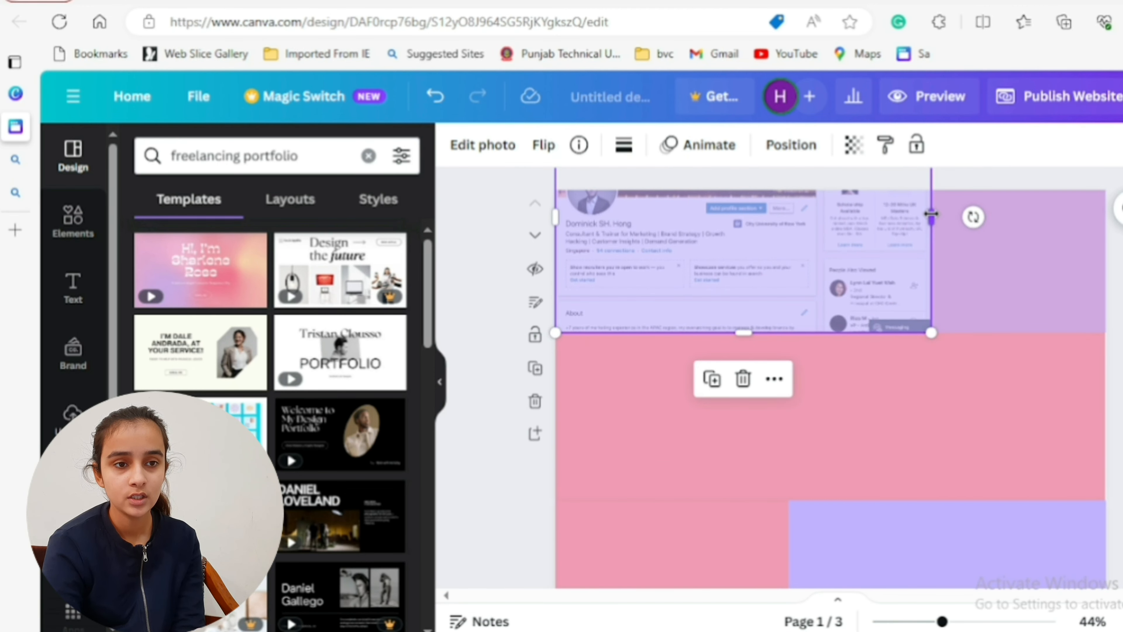
drag(1048, 252, 1121, 252)
click(1119, 209)
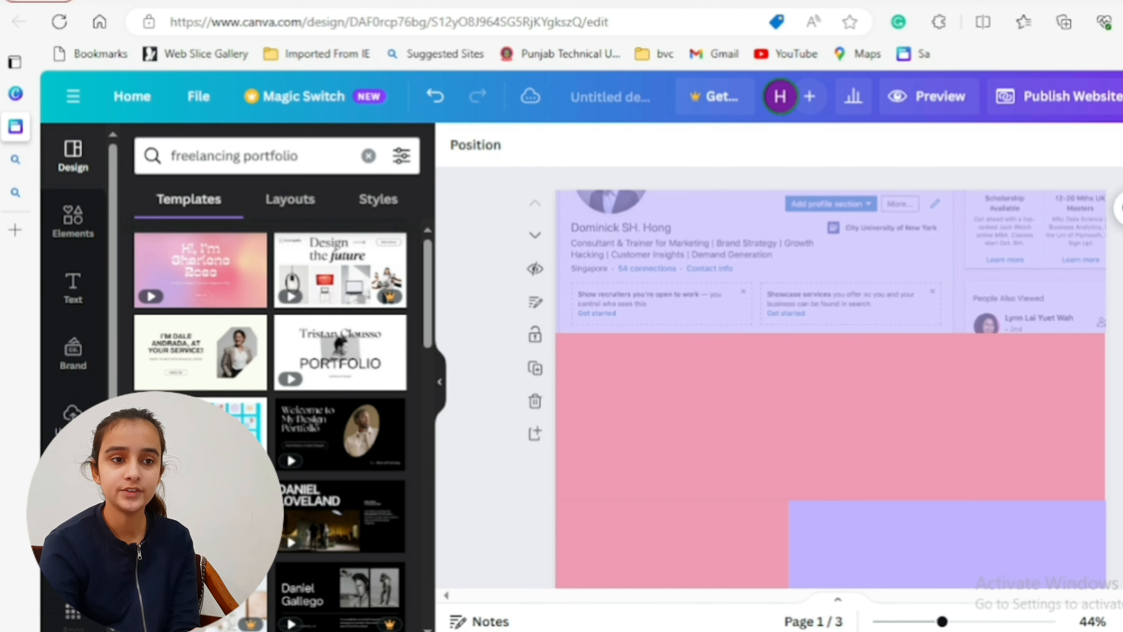
- Add a text box on page 1 containing the freelancer's first name
scroll(831, 367, down, 10)
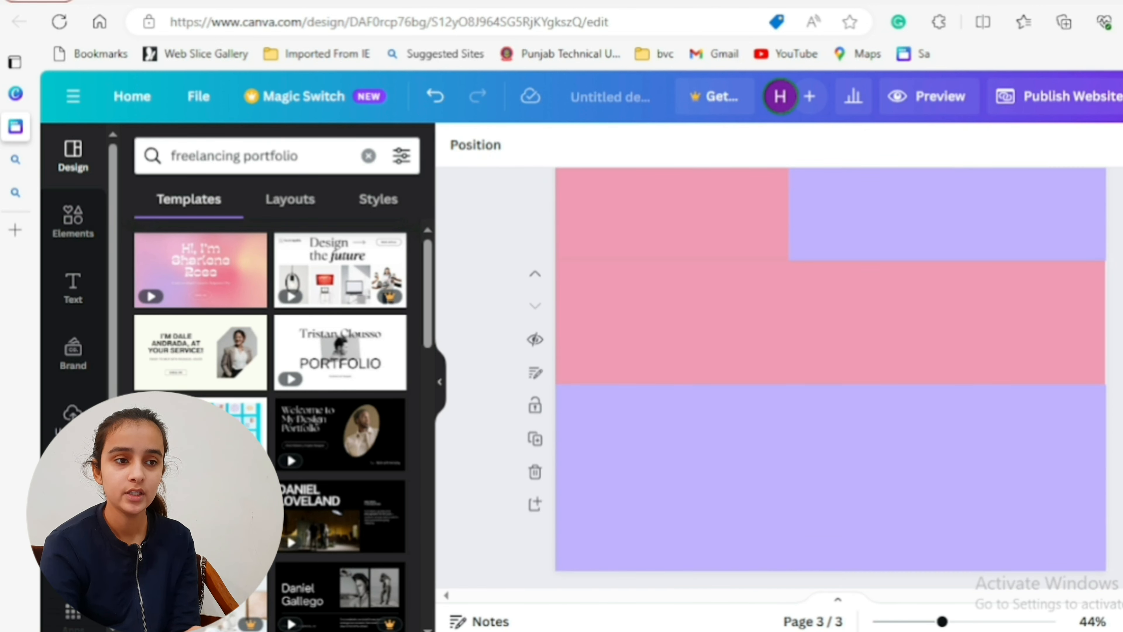
scroll(832, 367, up, 10)
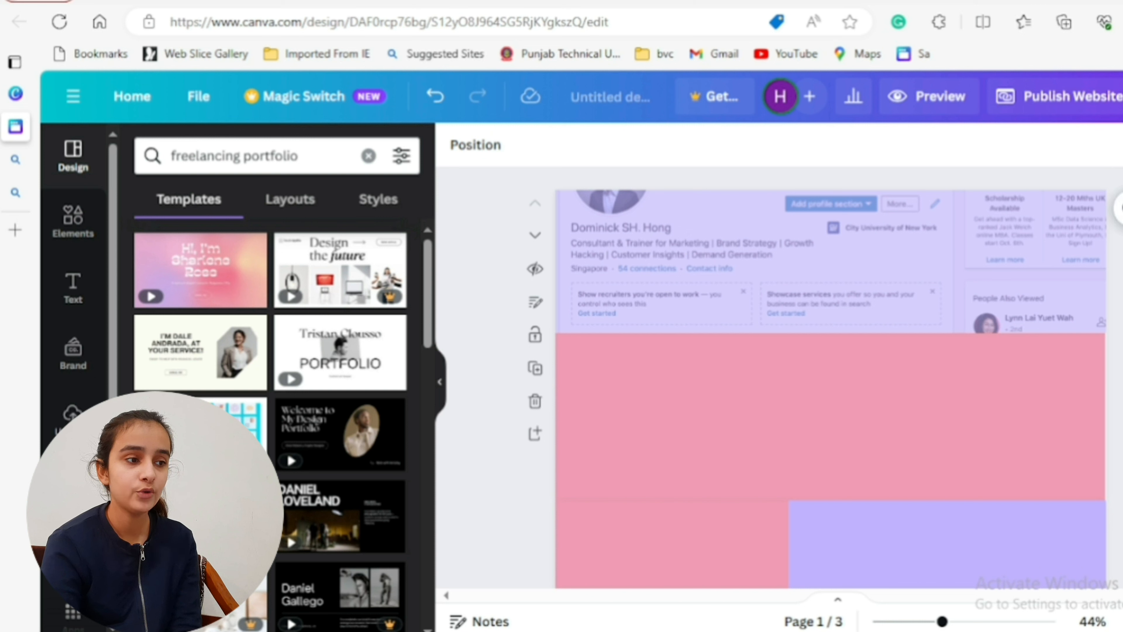
click(72, 292)
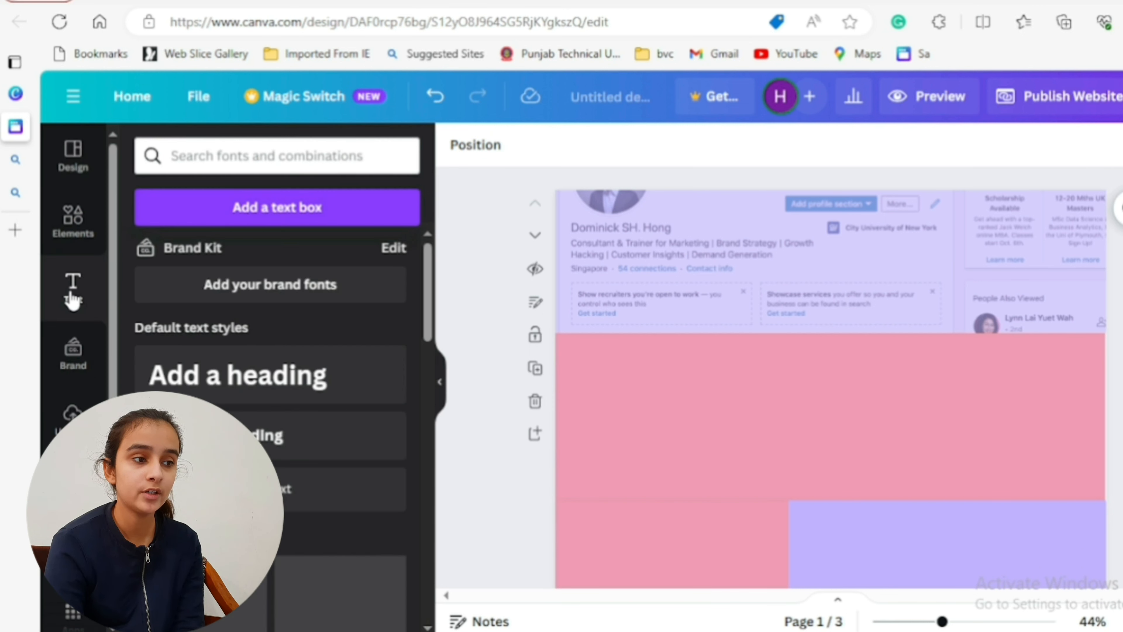
click(251, 217)
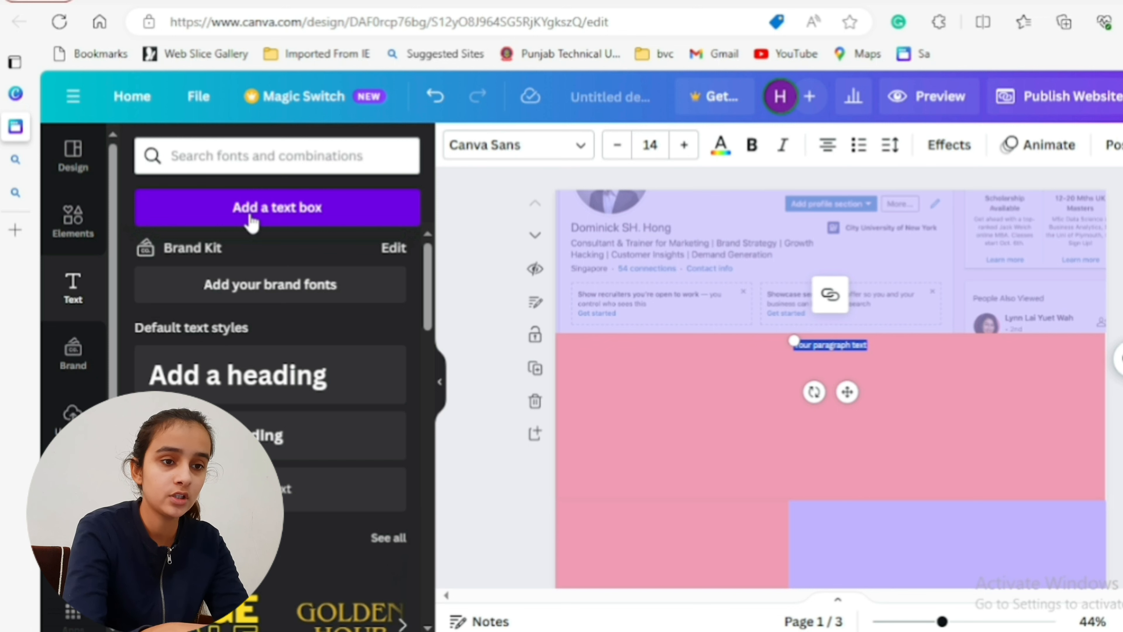
text(Name)
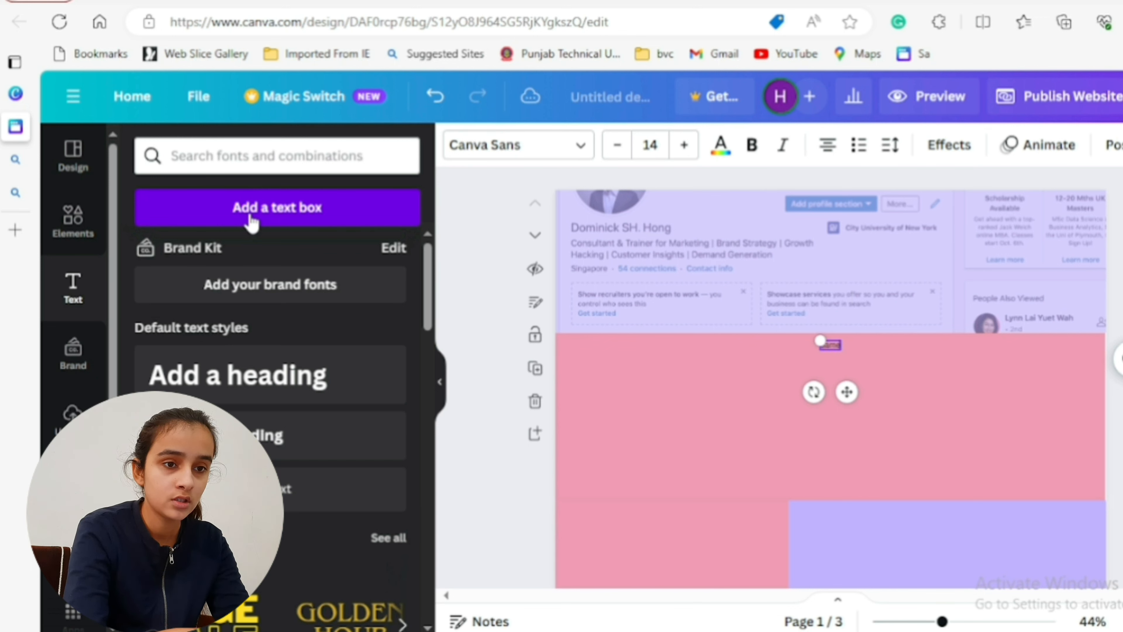
text(eksha)
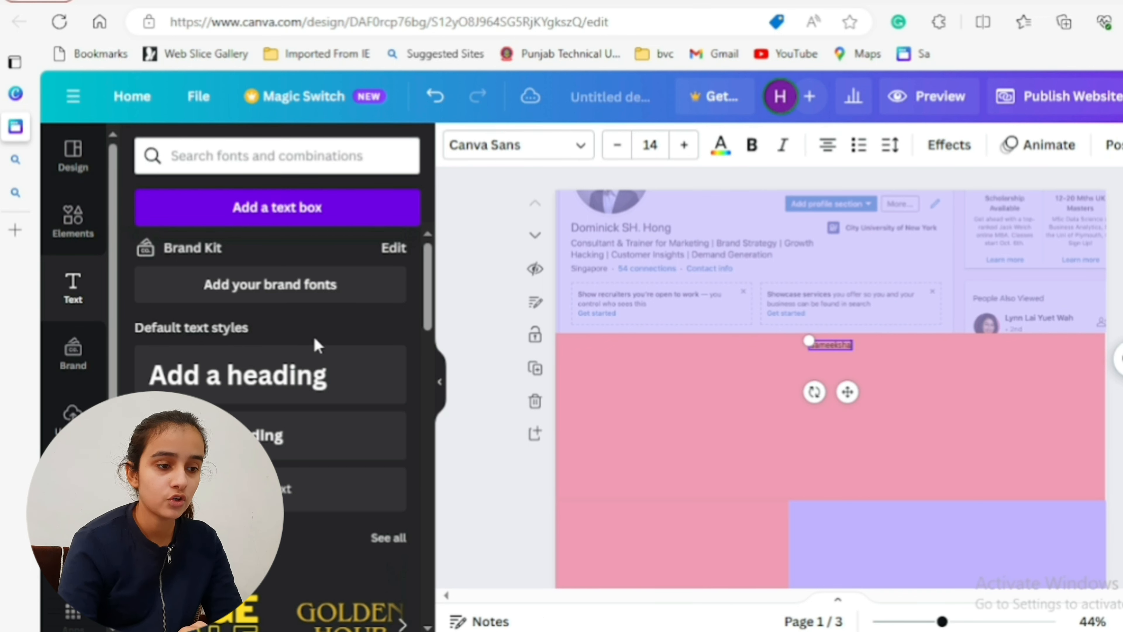
- Find the Heliotrope font combination among the text styles and add it to page 1
scroll(313, 335, down, 5)
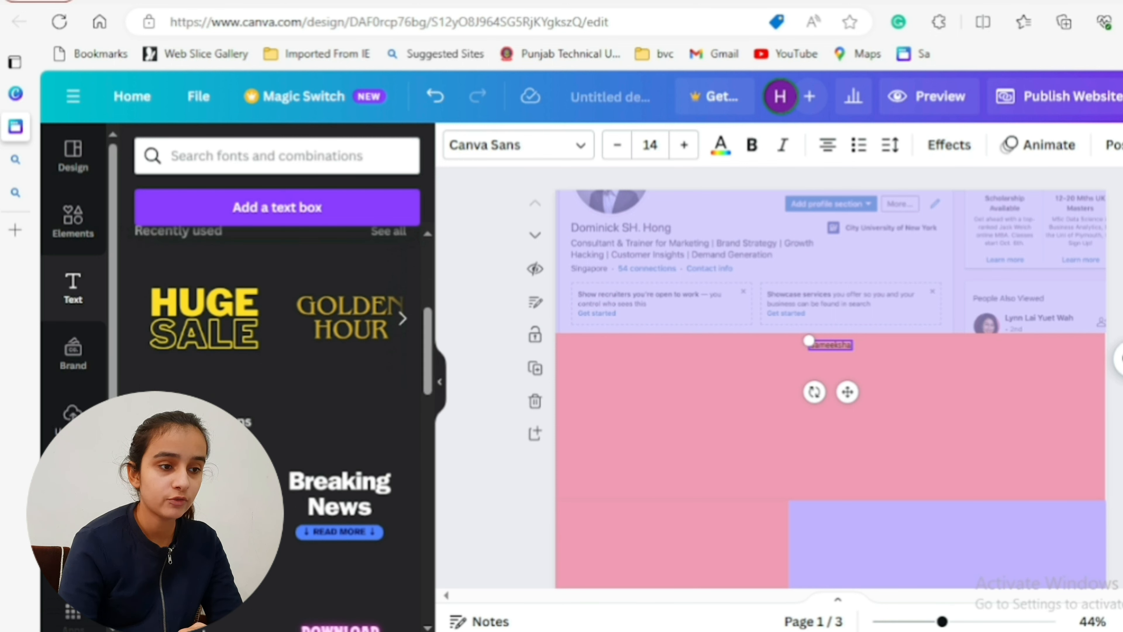
drag(427, 350, 427, 402)
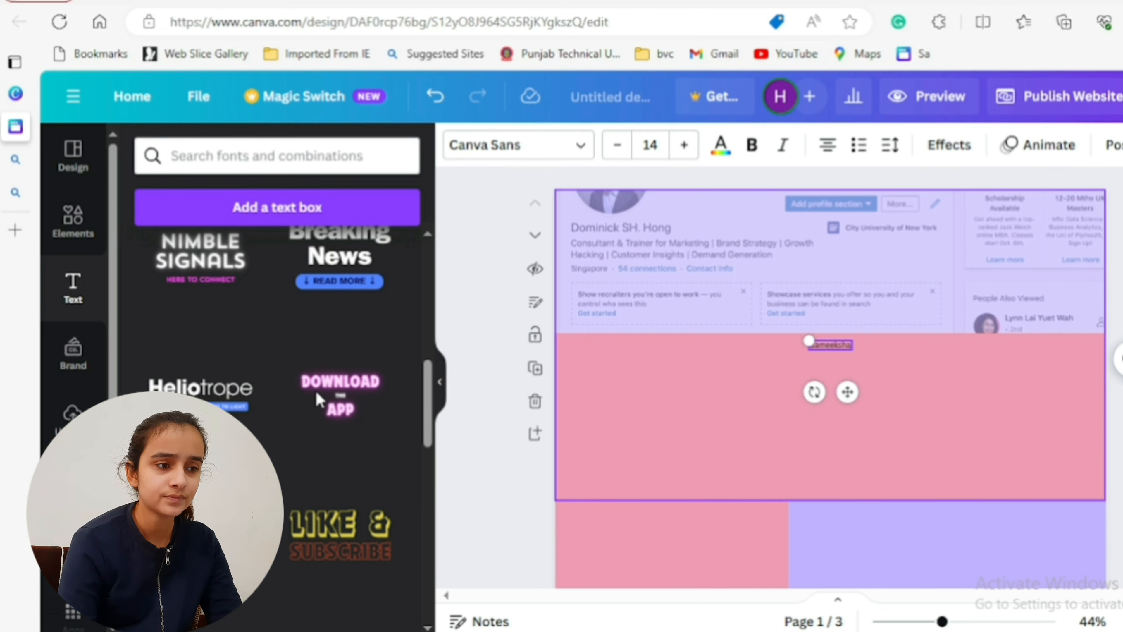
drag(809, 341, 822, 329)
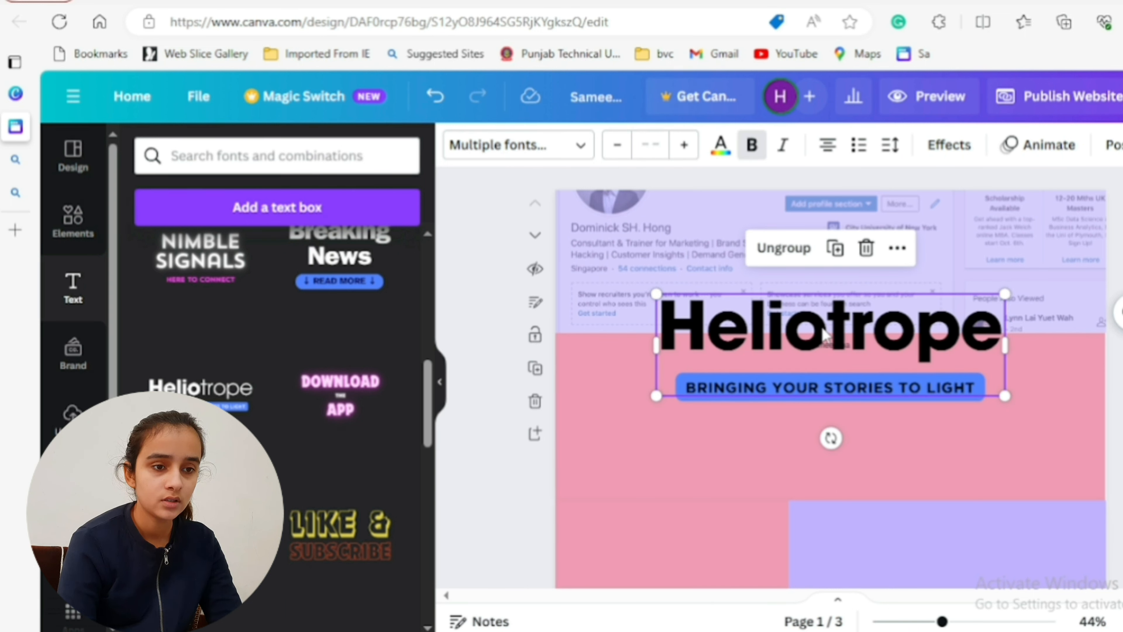
- Replace the Heliotrope heading with the freelancer's full name, putting the surname in capitals on a separate line
double_click(837, 341)
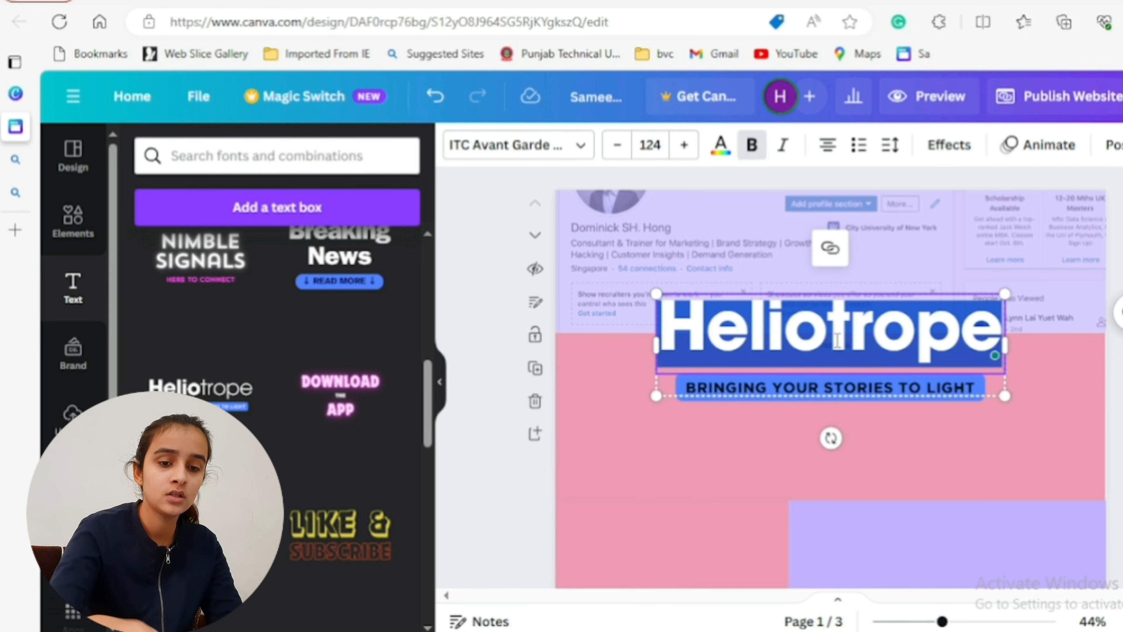
click(838, 341)
key(BackSpace)
key(BackSpace)
key(BackSpace)
key(BackSpace)
key(BackSpace)
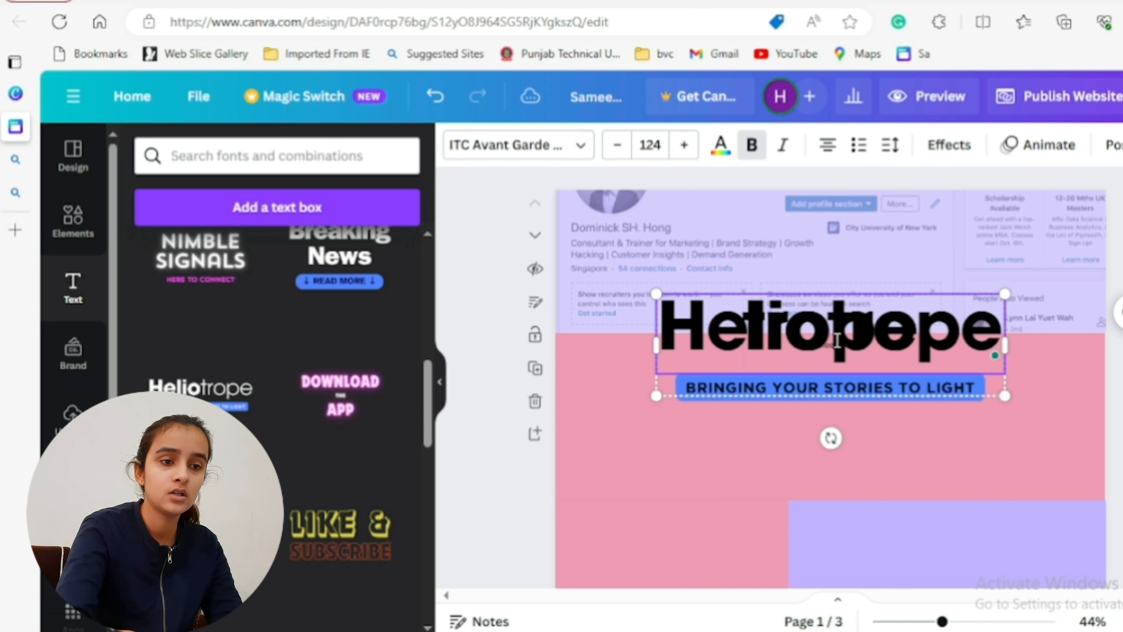
key(Delete)
key(Delete)
key(Delete)
key(Delete)
key(Delete)
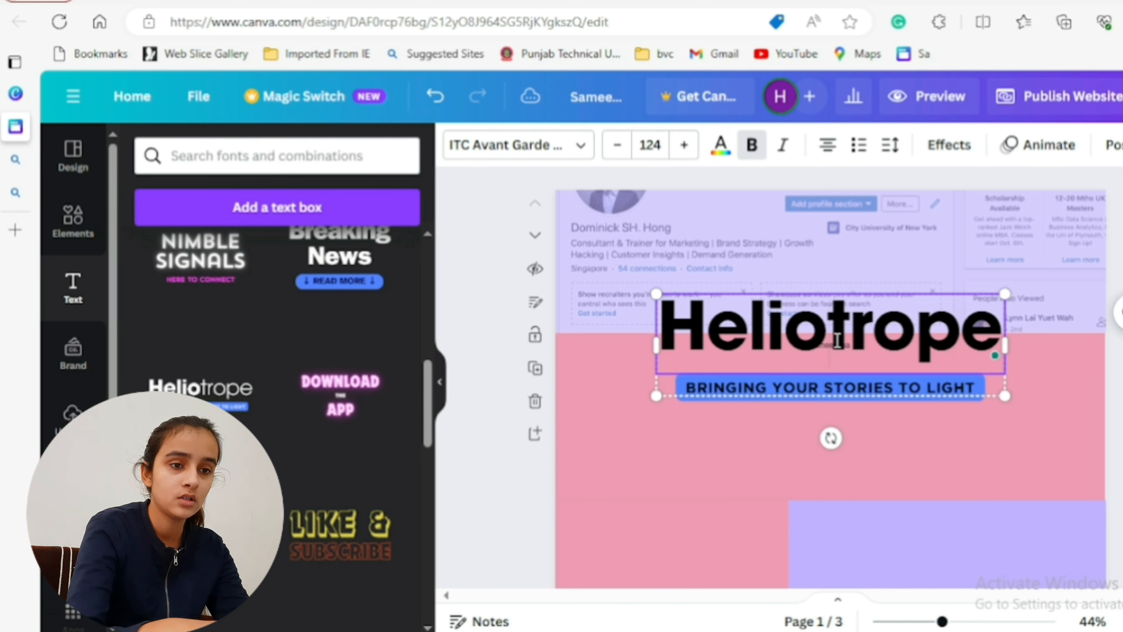
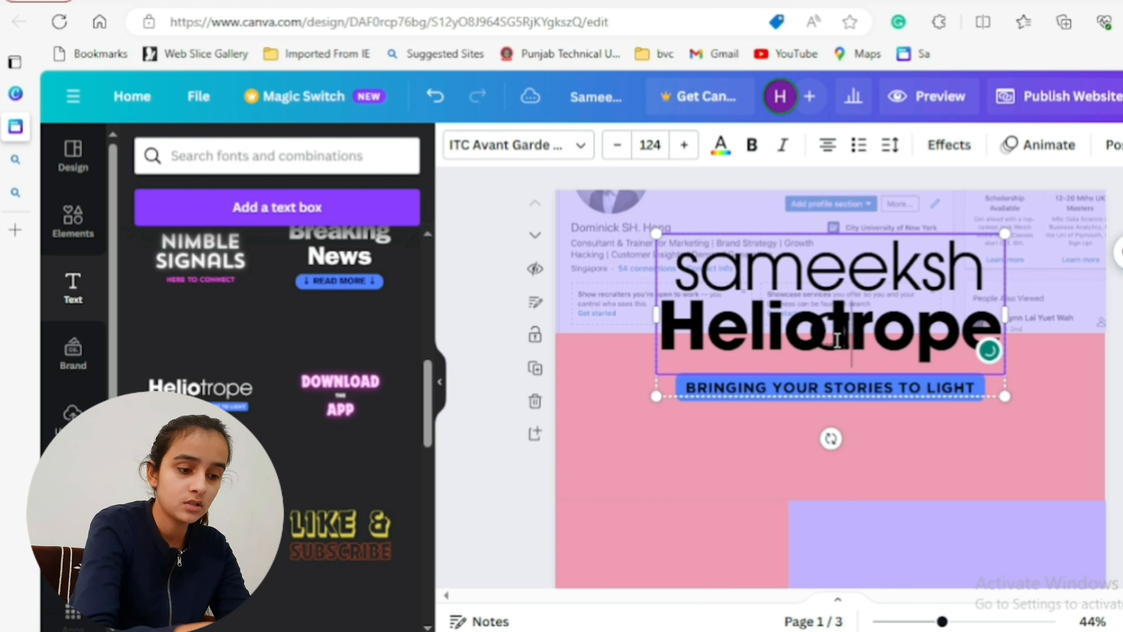
key(Return)
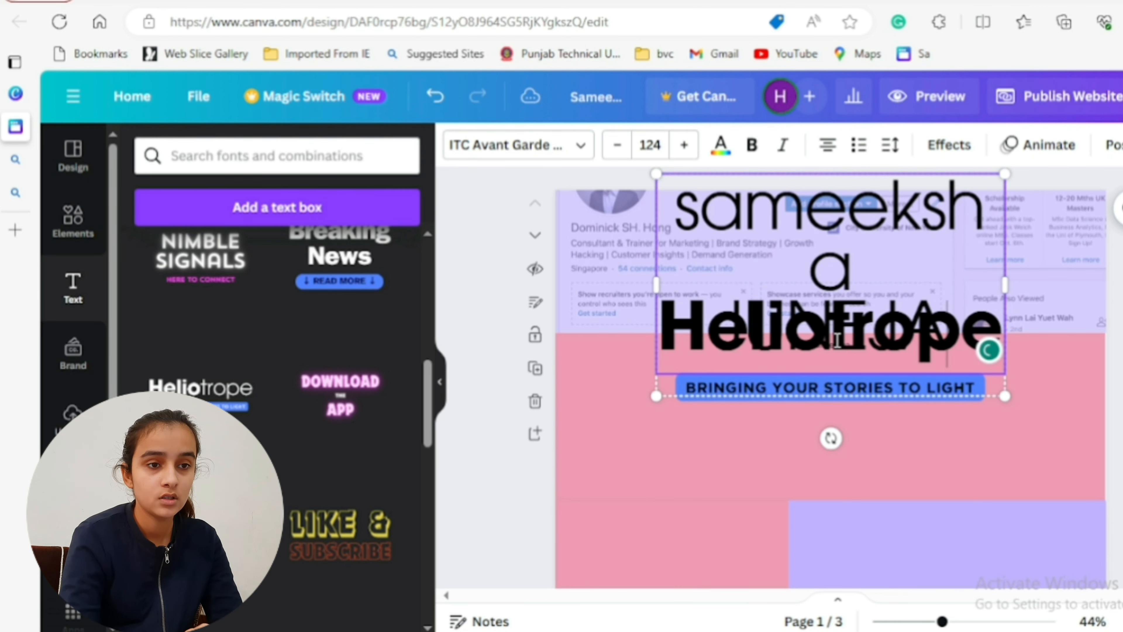
click(1115, 306)
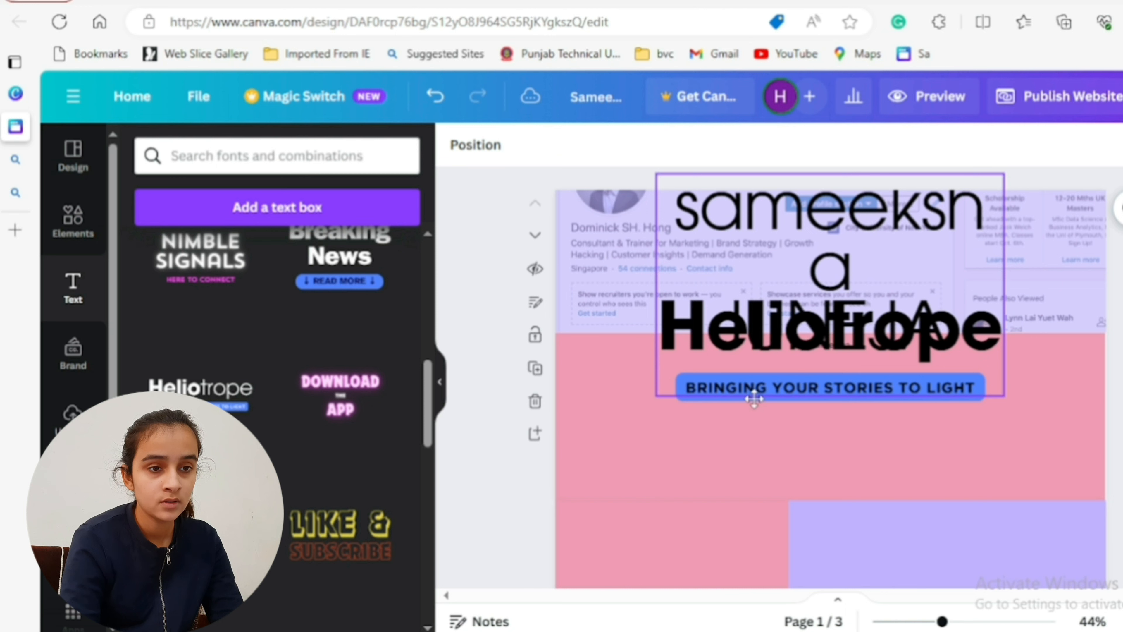
- Separate the name group from the duplicate Heliotrope group on page 1 and delete the duplicate's heading and tagline
drag(754, 400, 558, 484)
drag(946, 339, 1049, 436)
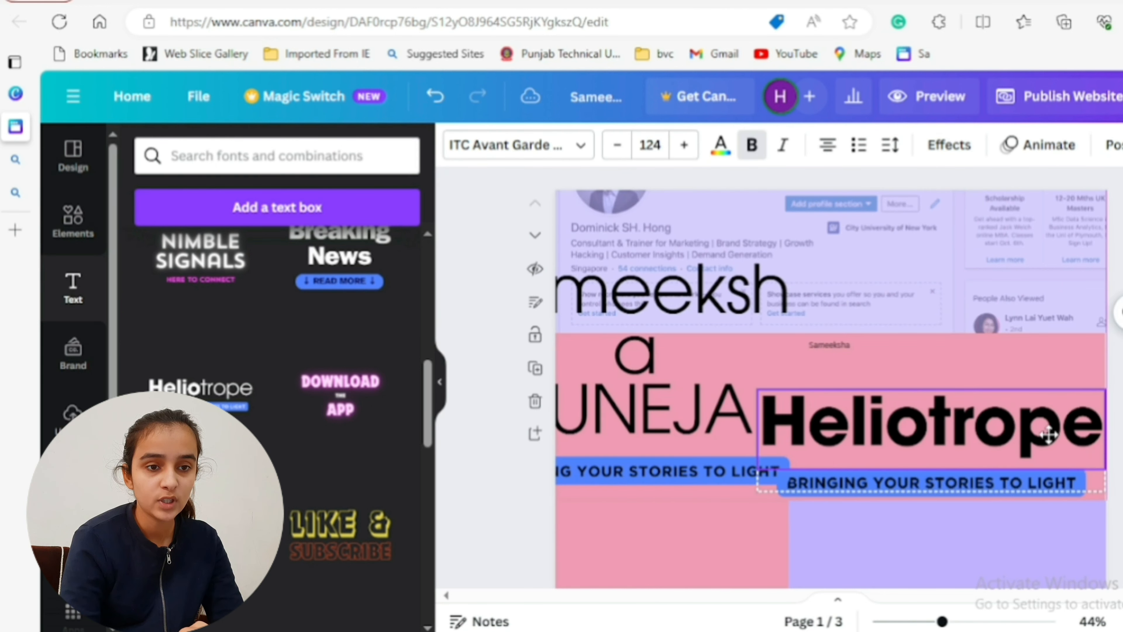
click(1047, 352)
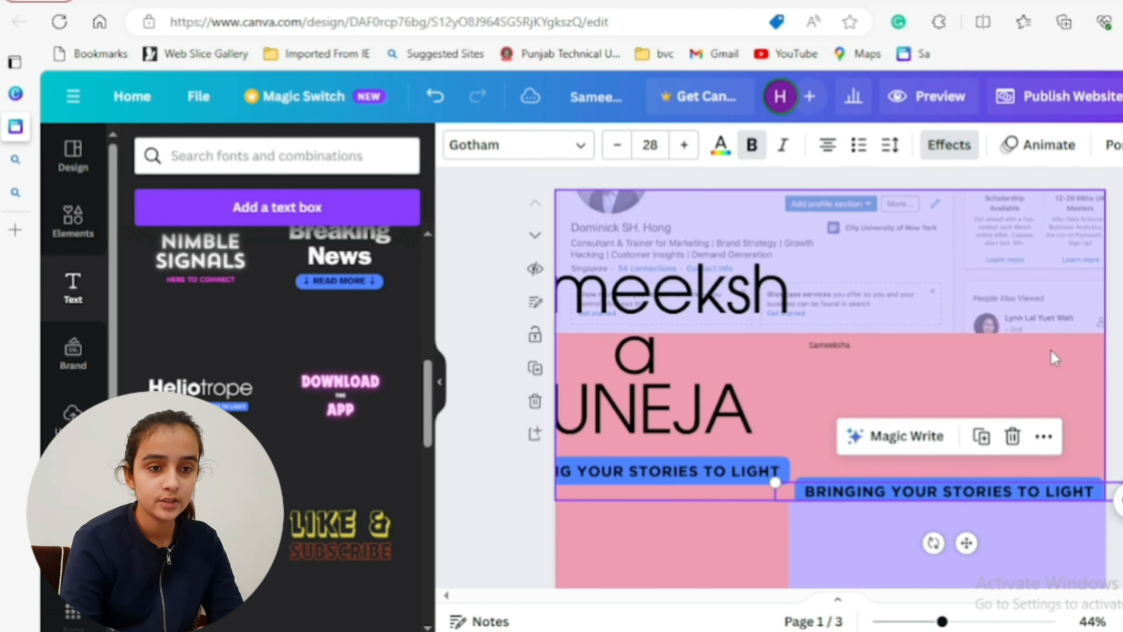
click(1014, 436)
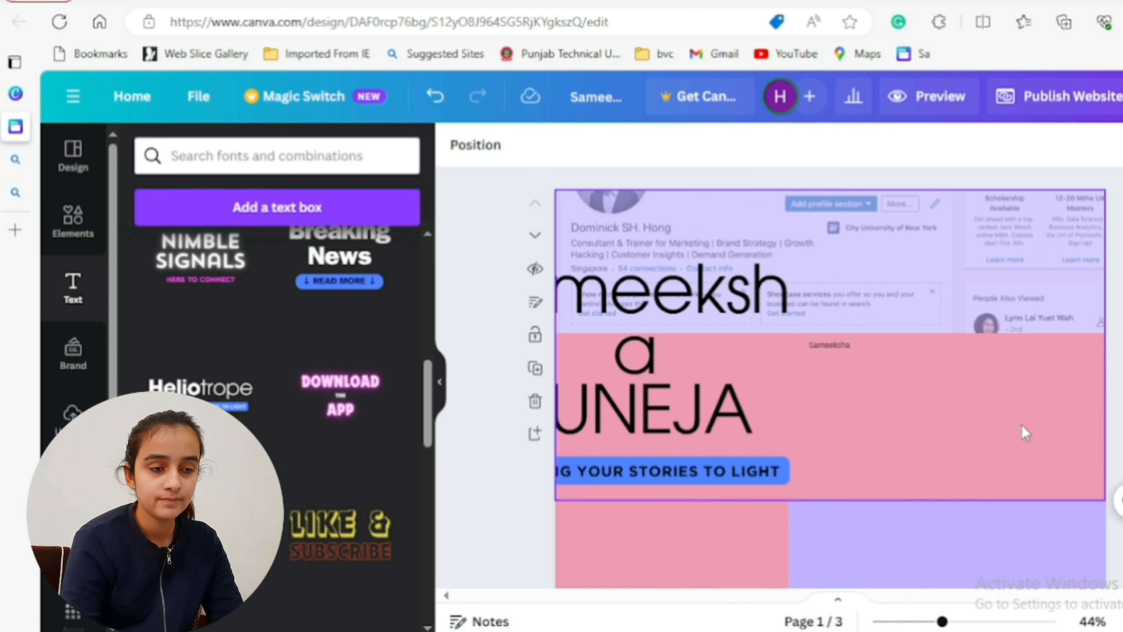
- Move the name group fully back onto page 1 and widen it so the first name fits on one line
drag(703, 393, 810, 382)
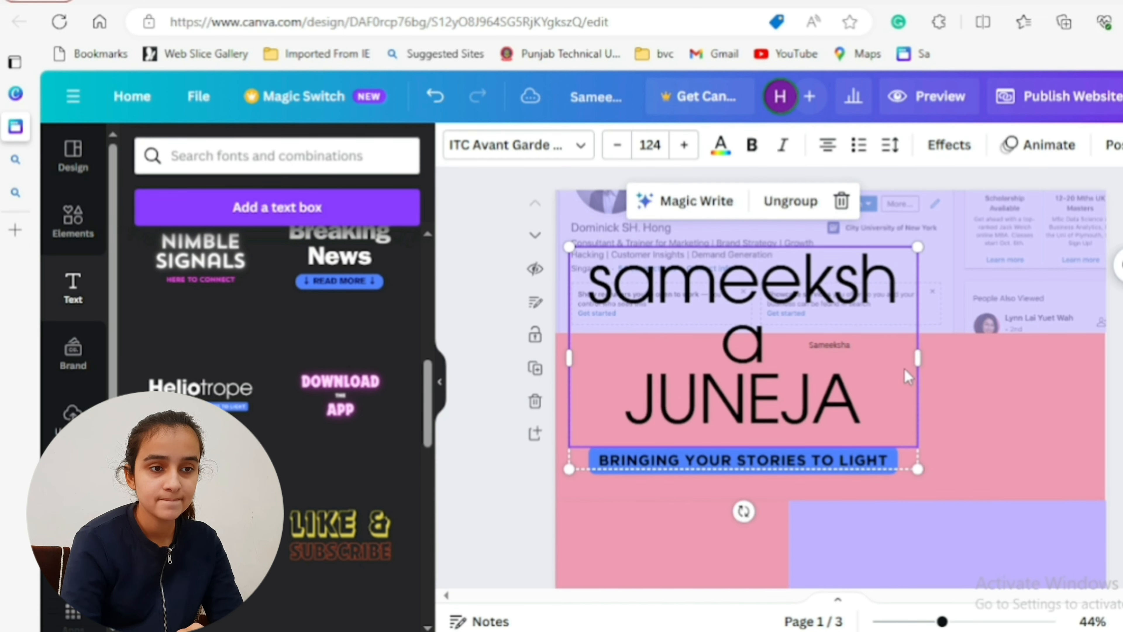
drag(919, 359, 950, 358)
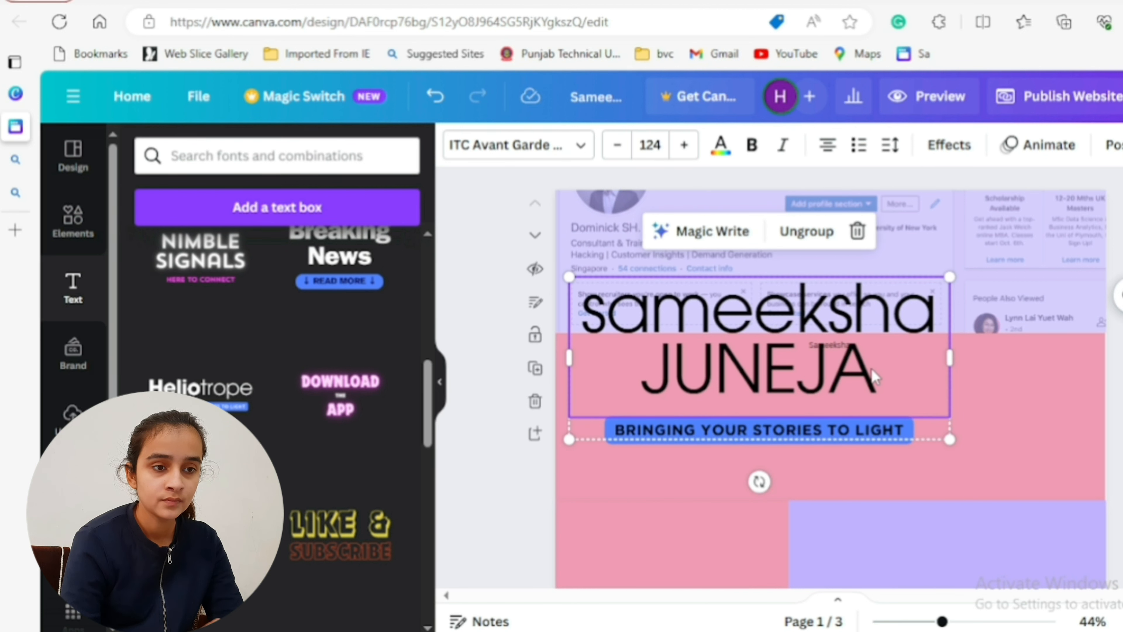
- Make the surname line of the heading bold and capitalise the first letter of the first name
click(874, 377)
drag(877, 377, 639, 376)
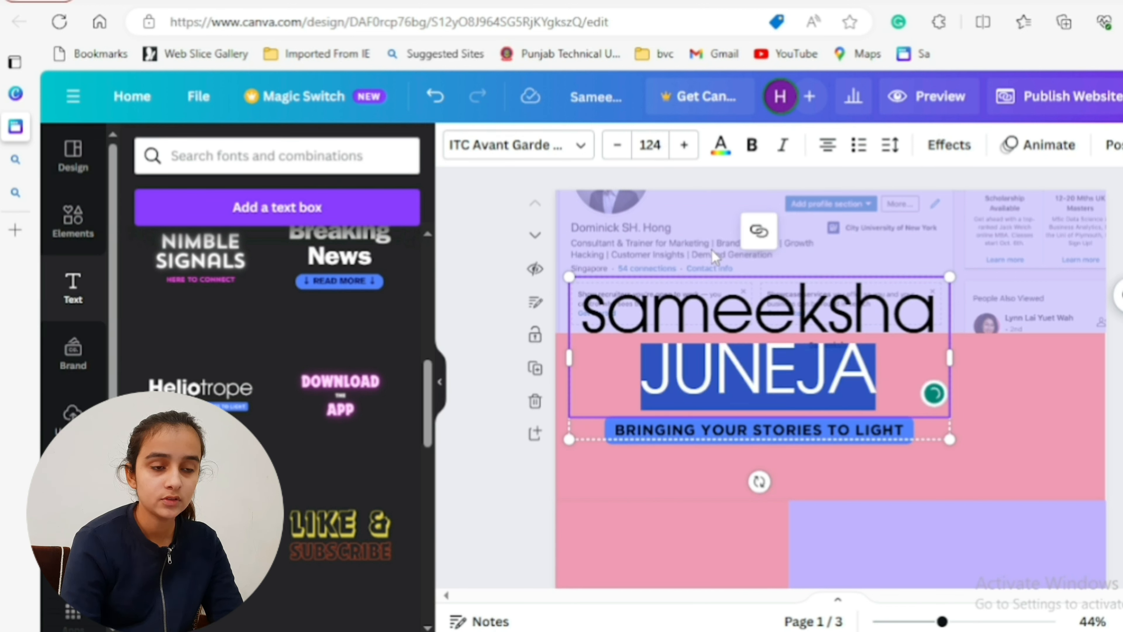
click(752, 145)
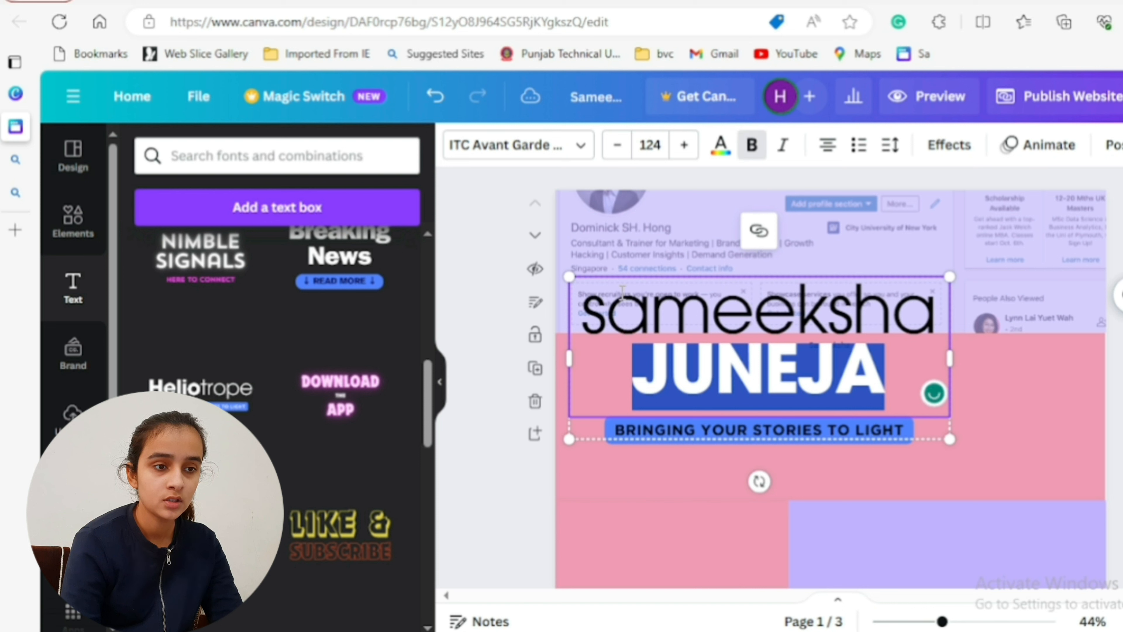
click(618, 310)
key(BackSpace)
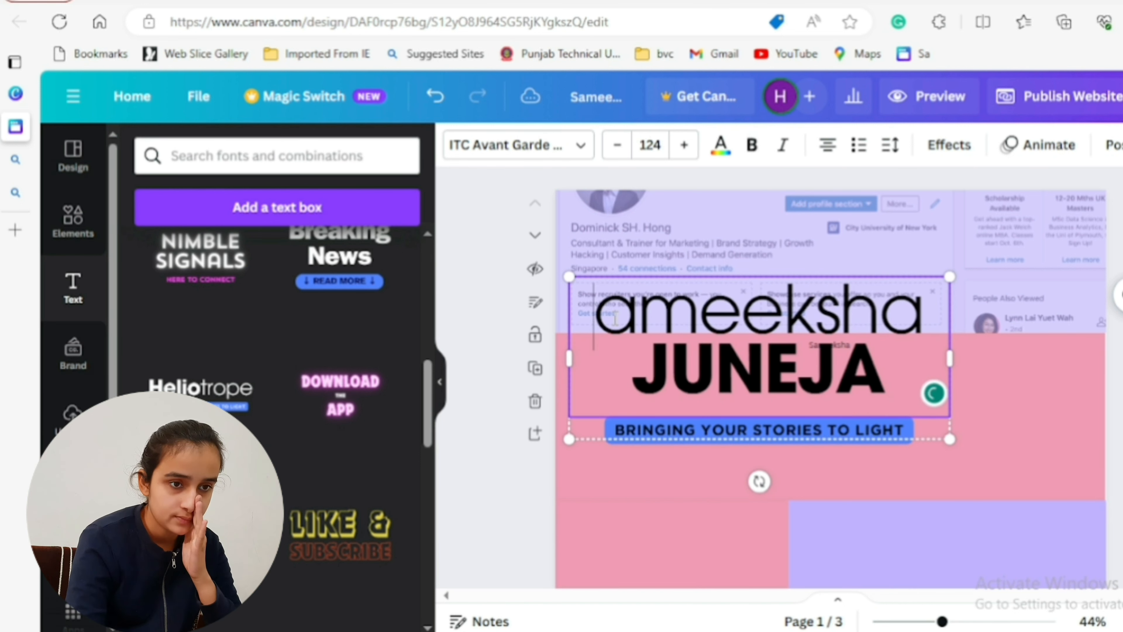
text(S)
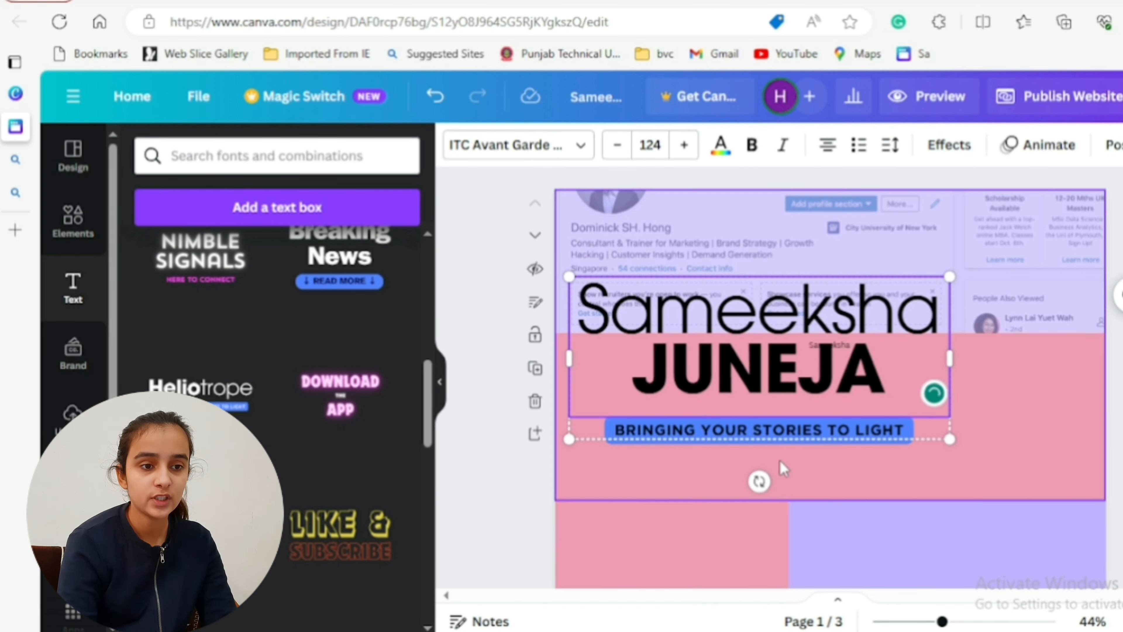
- Replace the tagline below the name with "YOUTUBER" and "LINKEDIN GHOSTWRITER" on two lines
click(816, 437)
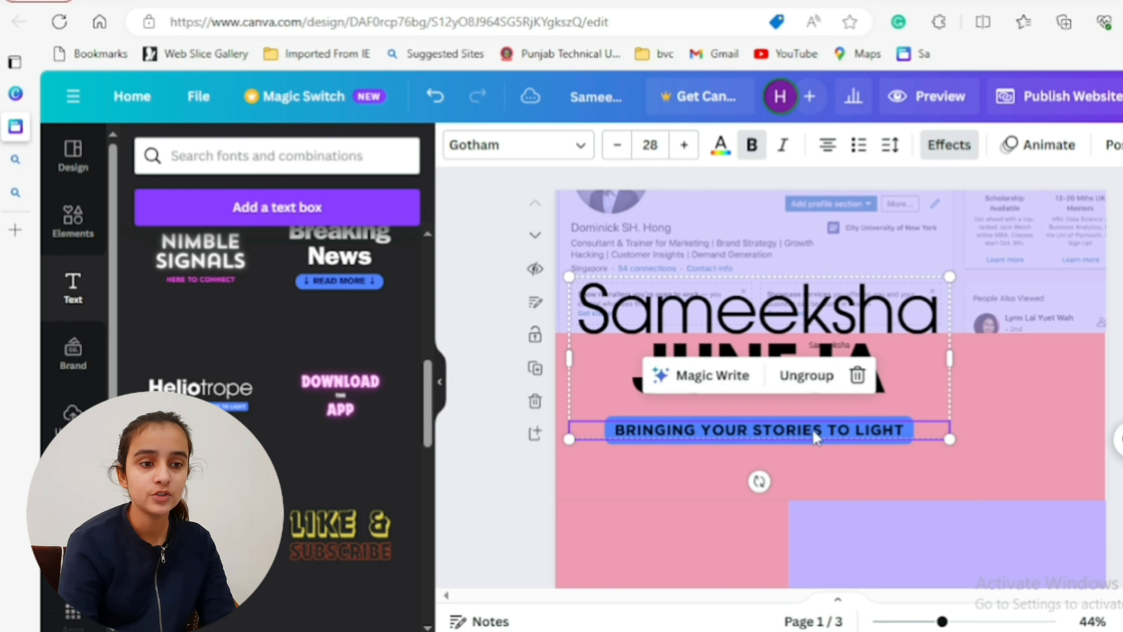
click(816, 436)
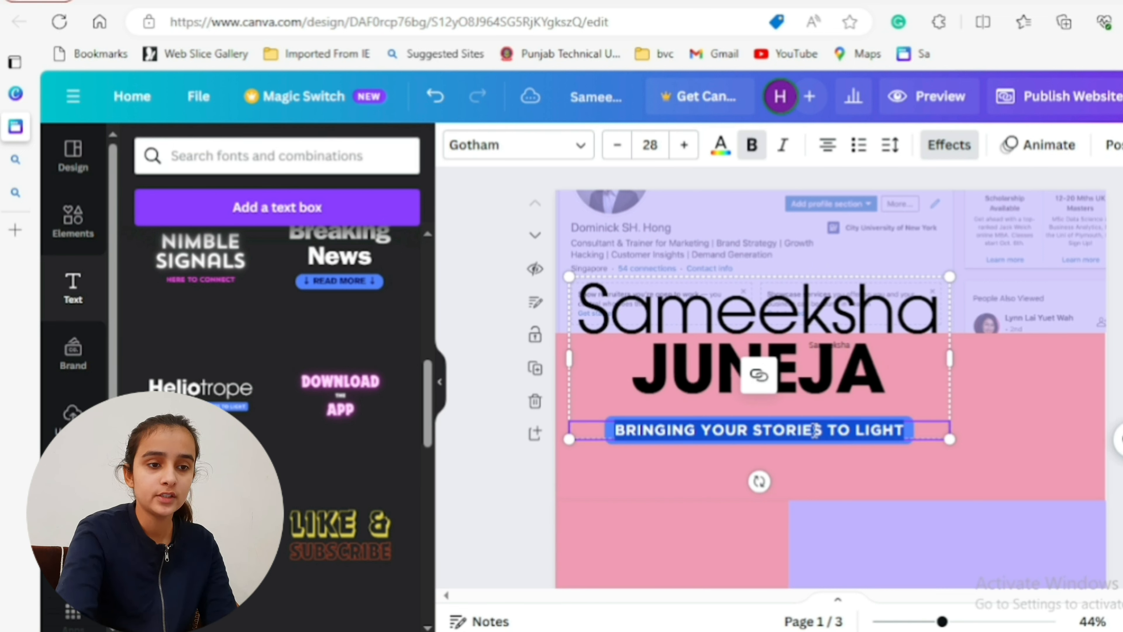
key(BackSpace)
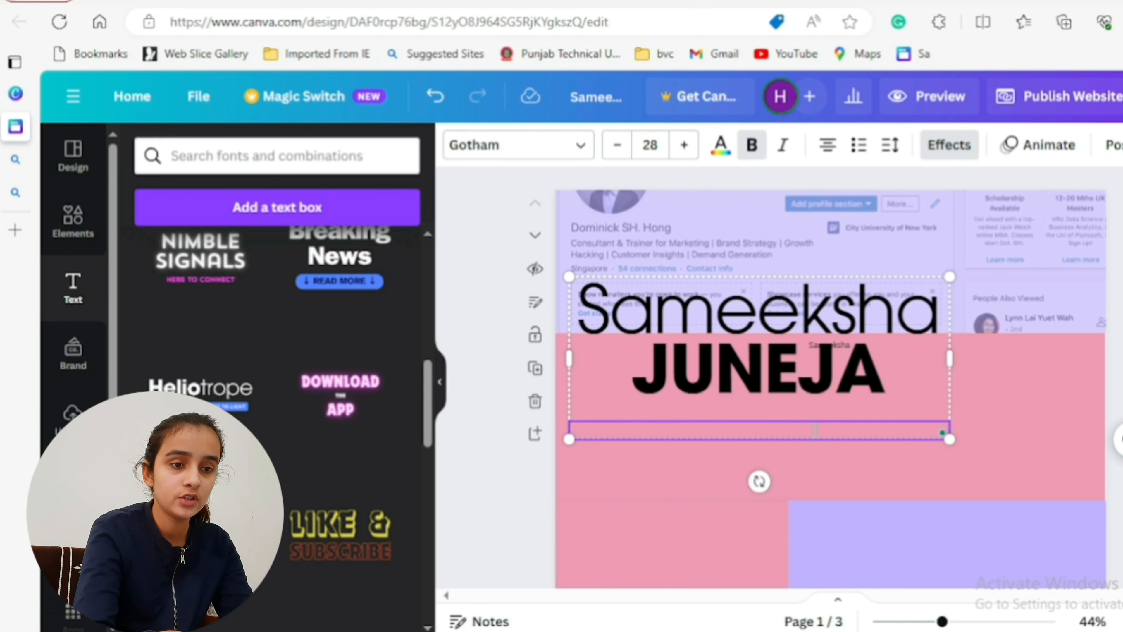
text(Y)
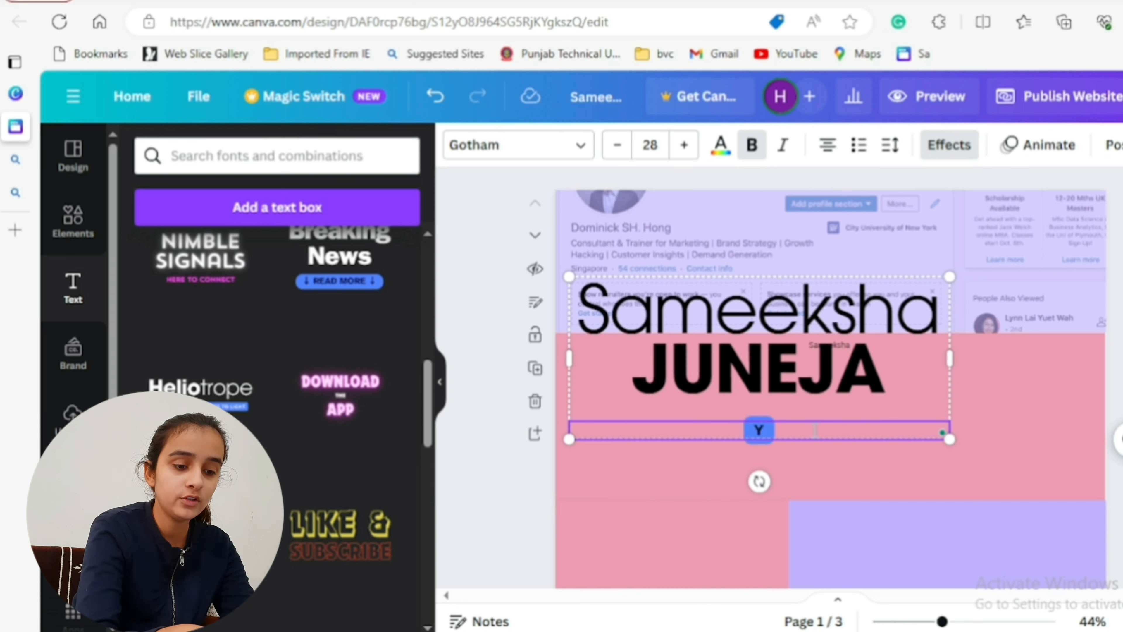
text(OUTUBER)
key(Return)
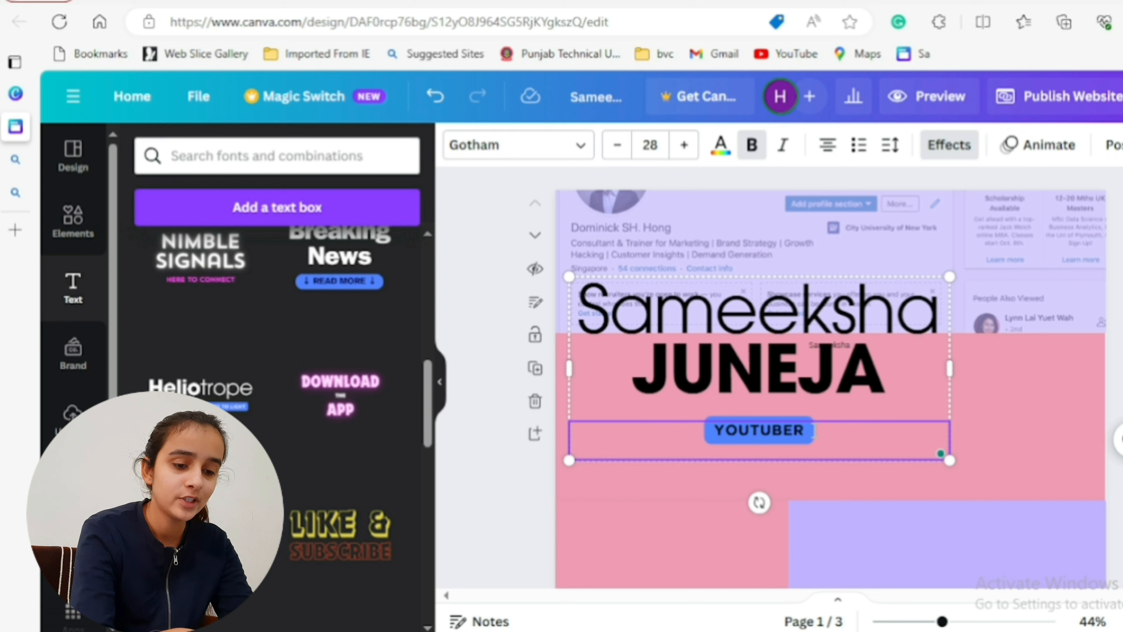
text(LIN)
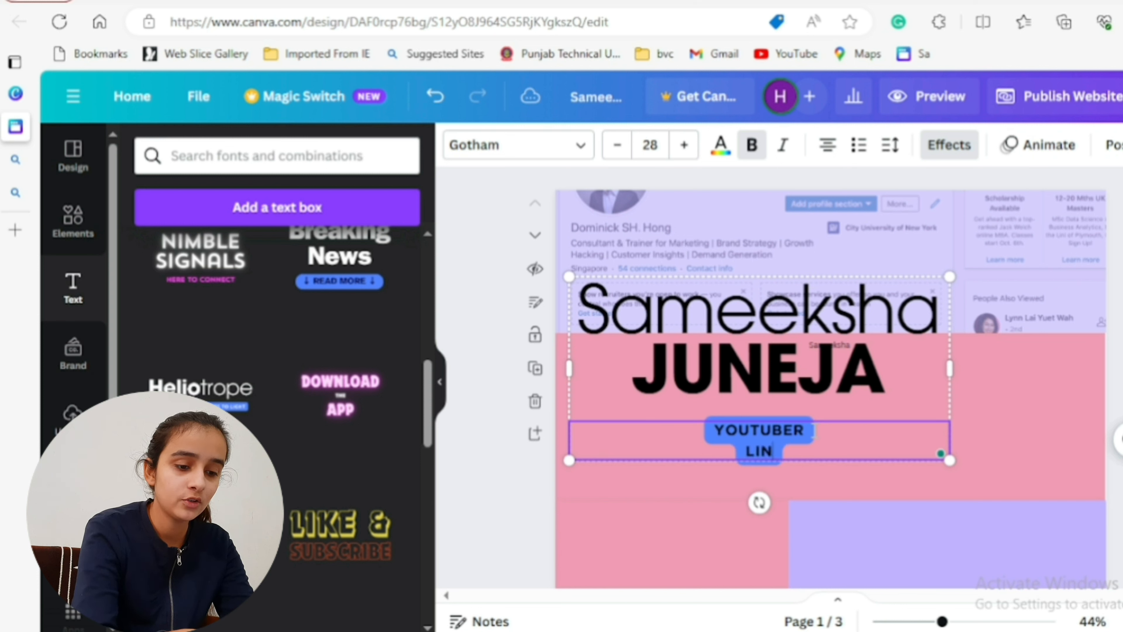
text(KEDIN)
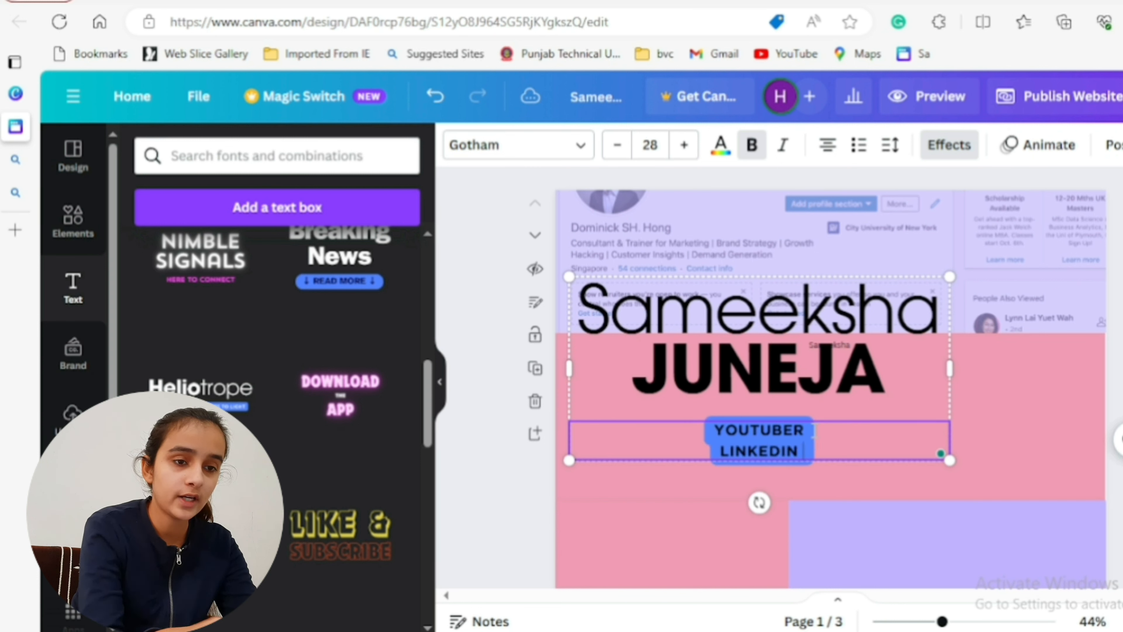
text( GHOSTWRITER)
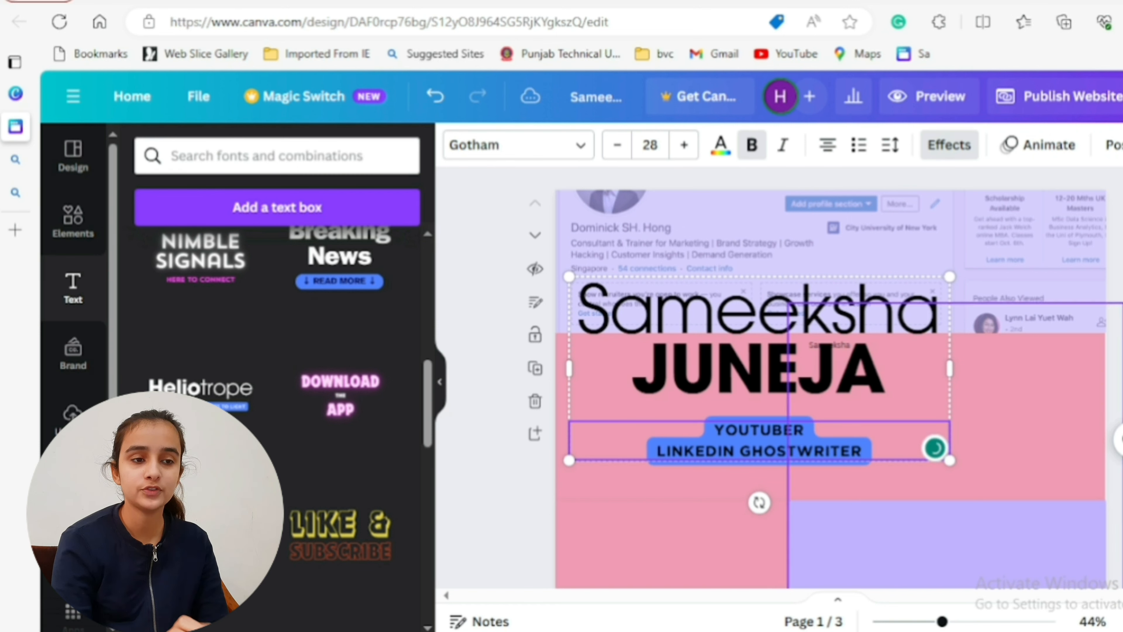
- Move the name and tagline group higher on page 1, close to the page's left edge
click(843, 403)
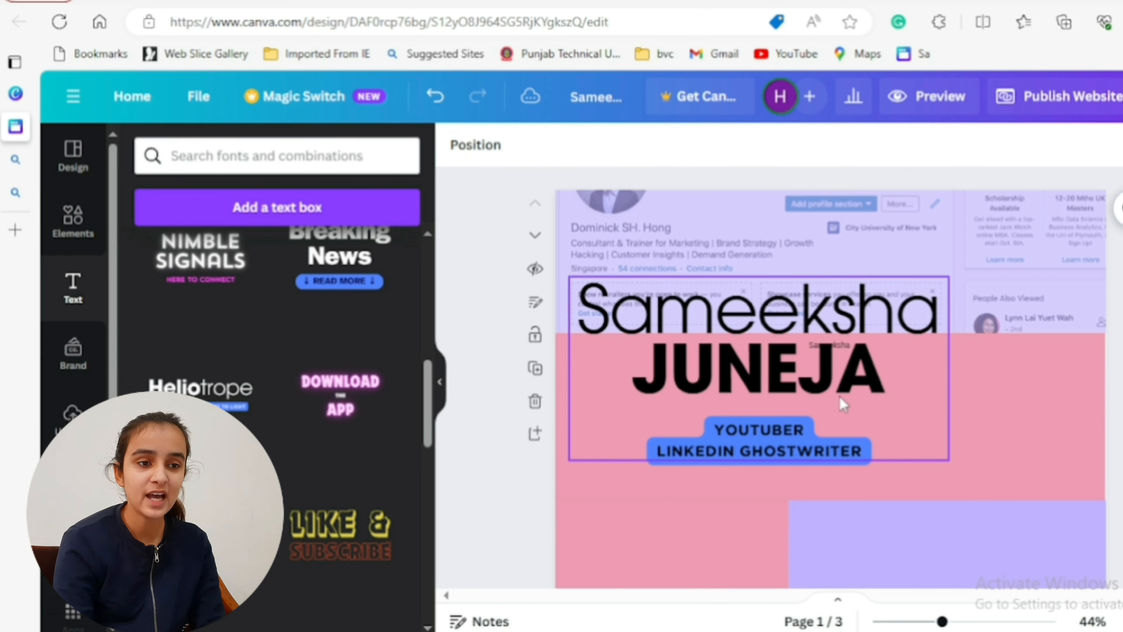
drag(835, 396, 827, 353)
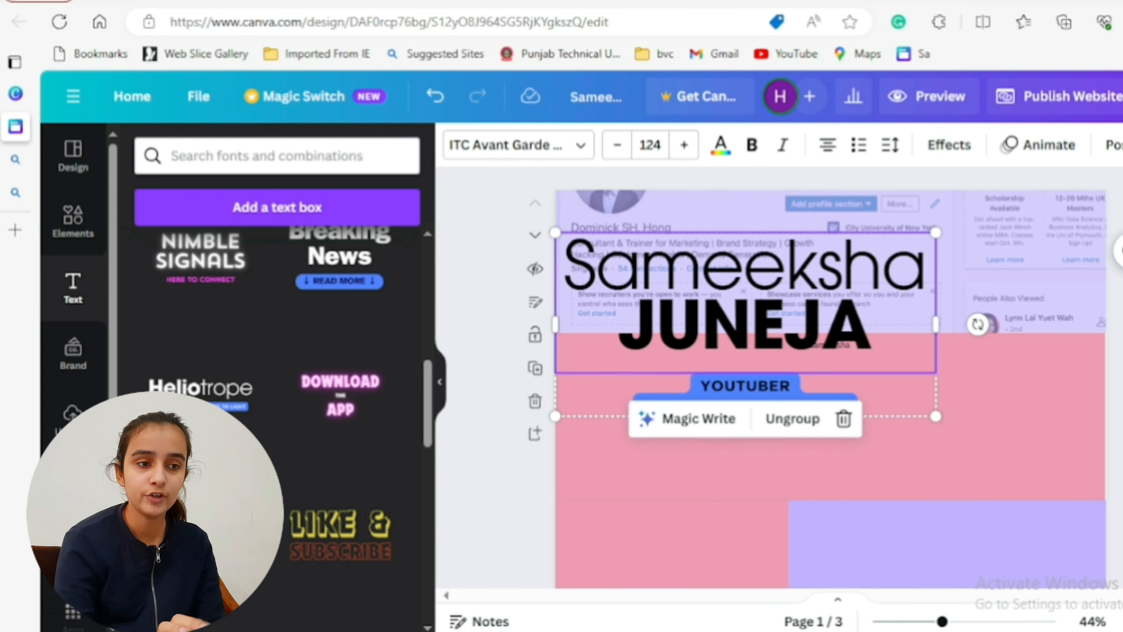
click(601, 489)
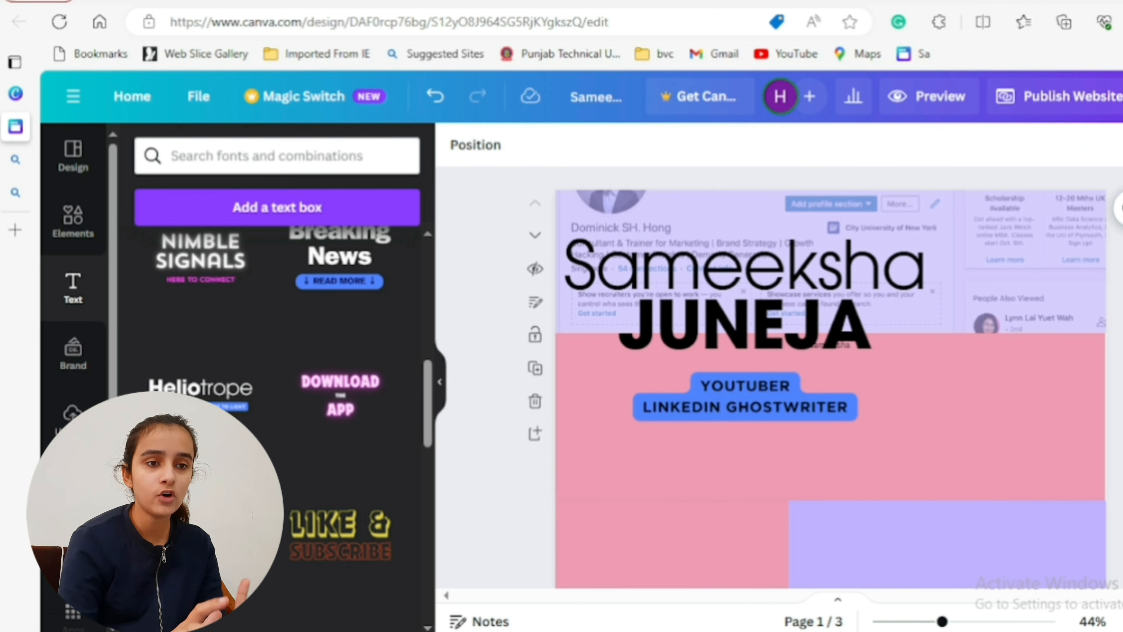
- Add the uploaded photo of the speaker with balloons to page 1, to the right of the tagline
click(72, 416)
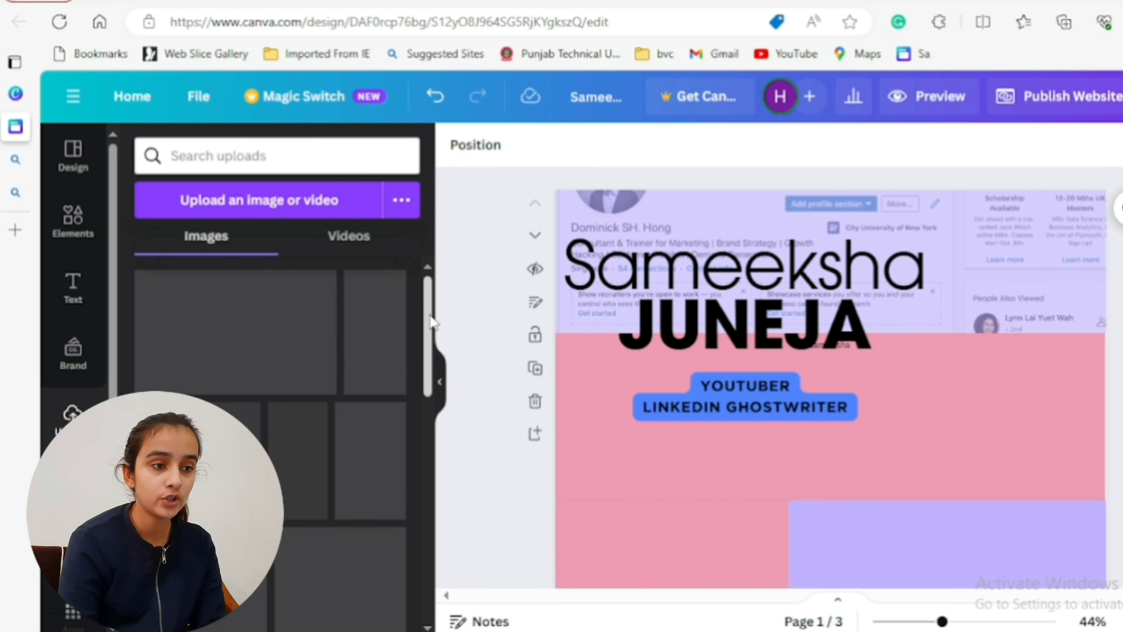
drag(432, 320, 438, 342)
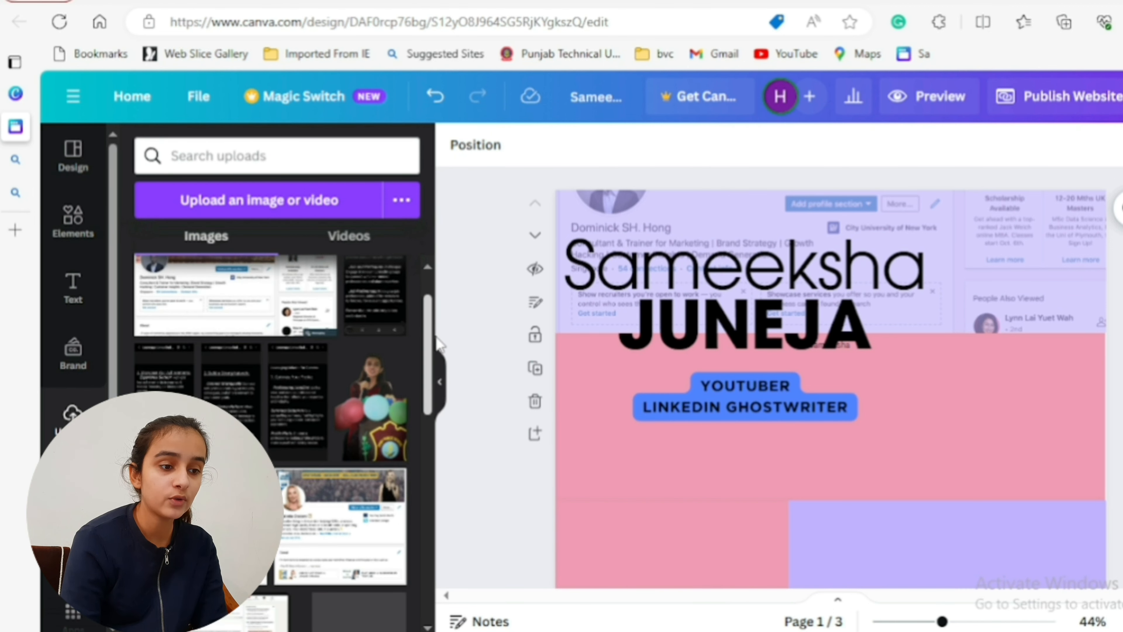
click(375, 438)
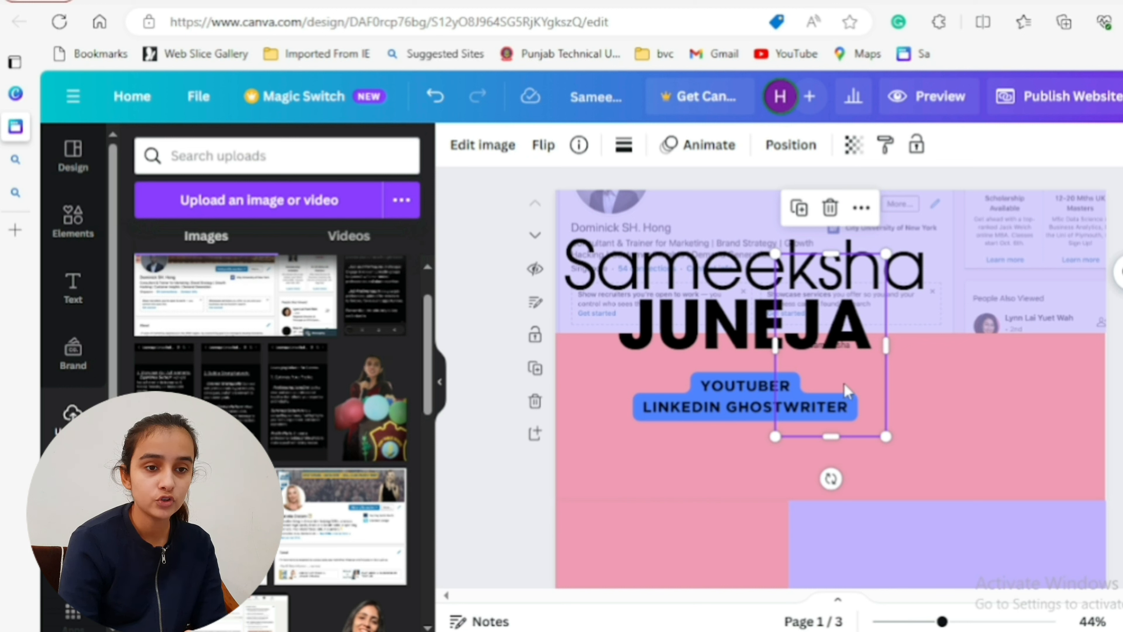
drag(845, 384, 1025, 456)
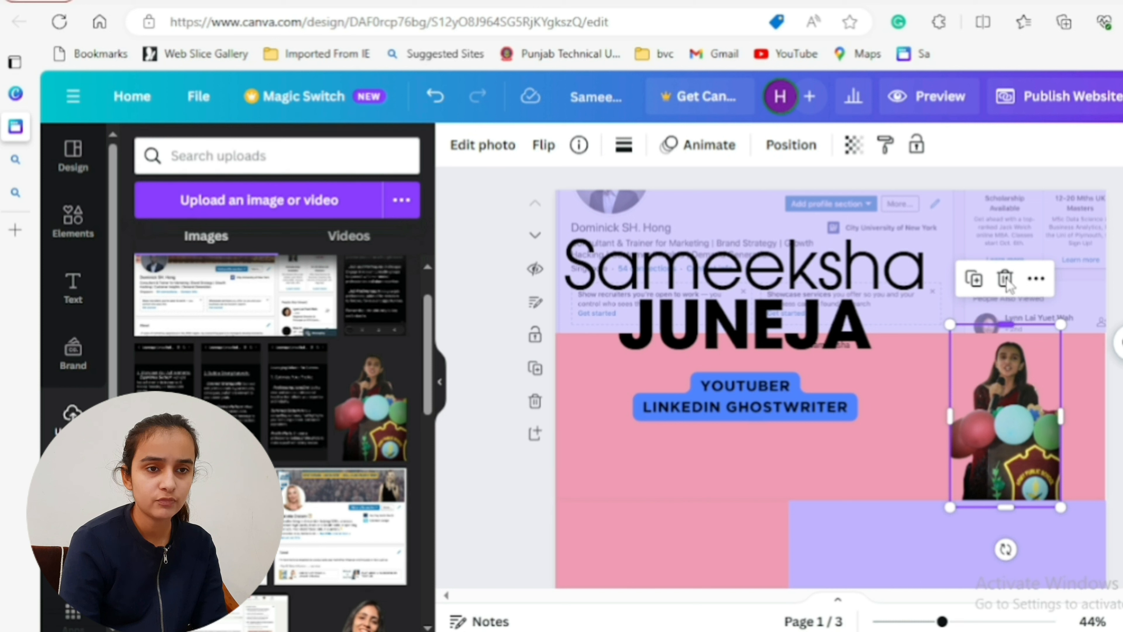
- Enlarge the speaker photo and fit it between the name heading and the right edge of page 1
drag(1006, 325, 1004, 163)
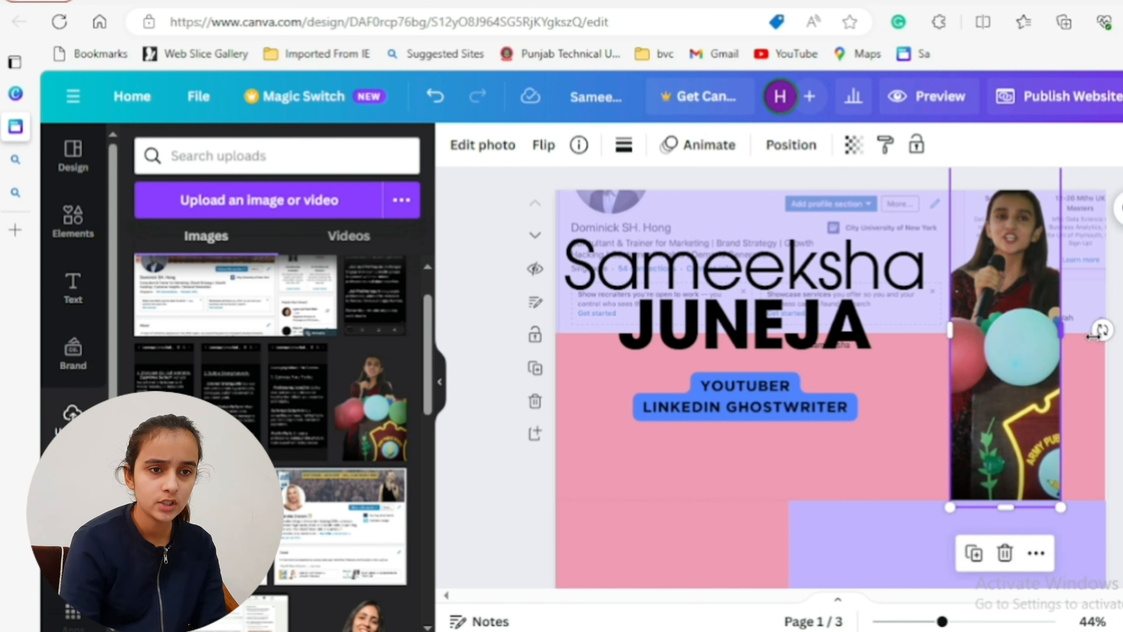
drag(1061, 331, 1119, 336)
drag(1032, 327, 1007, 373)
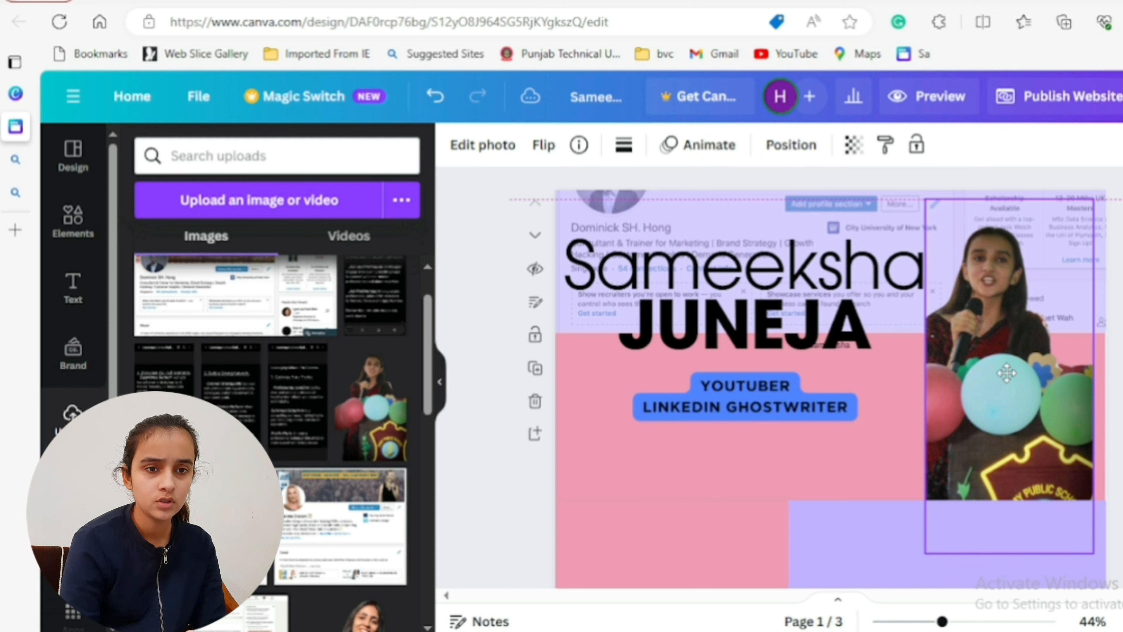
drag(1007, 373, 1003, 373)
drag(1090, 376, 1105, 412)
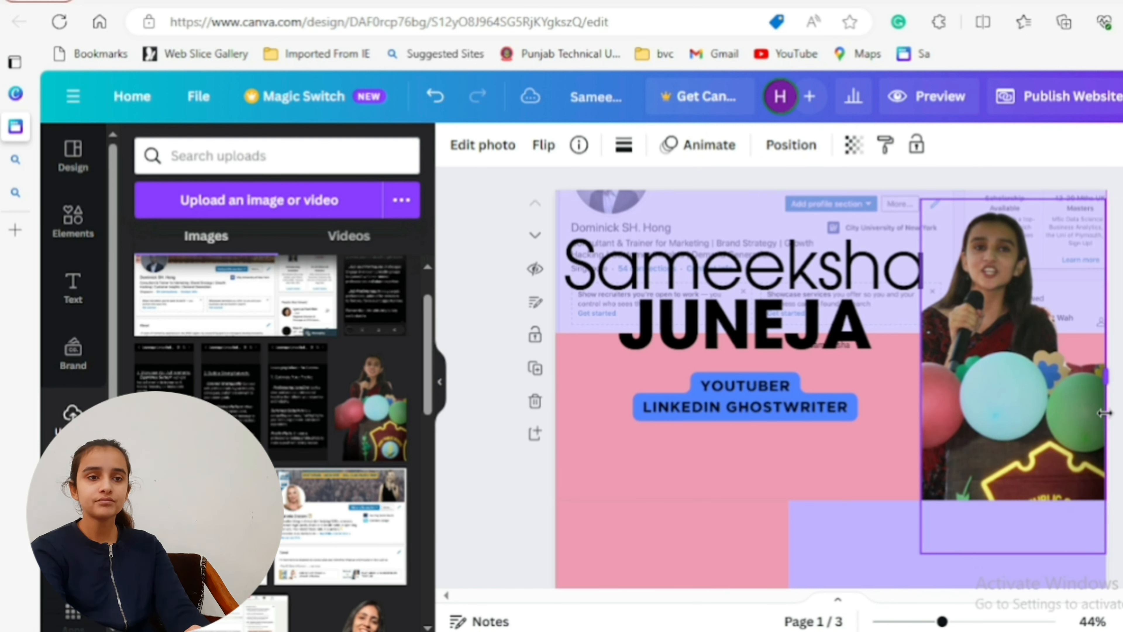
click(1119, 414)
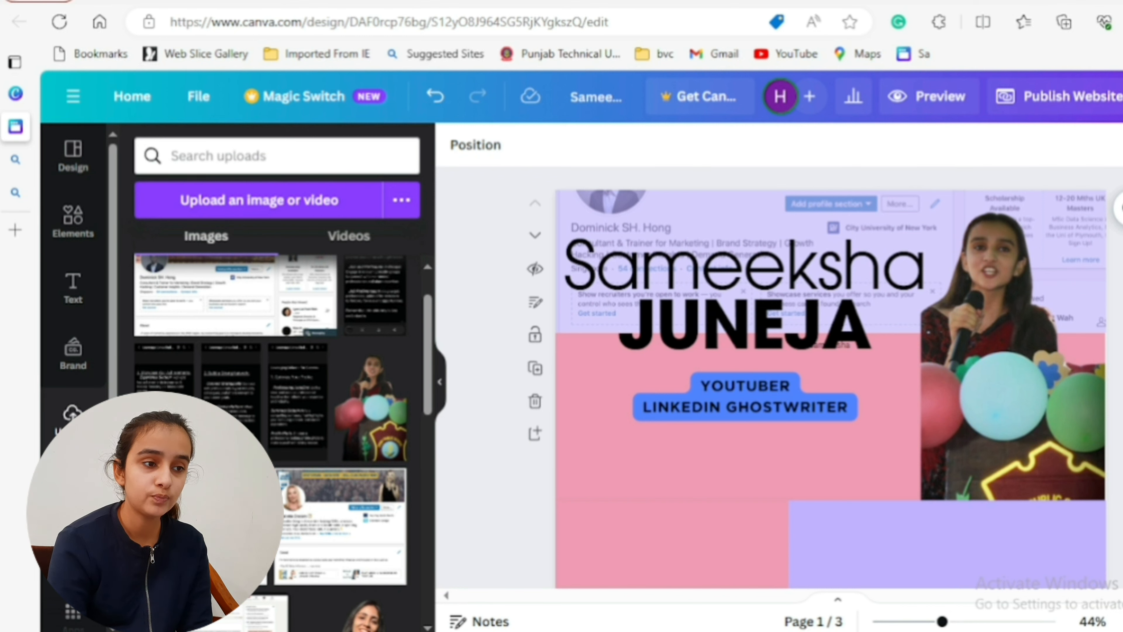
- Place the uploaded "Optimize Your Profile" screenshot on the left of page 2 and the "Build a Strong Network" screenshot on the right
scroll(832, 334, down, 5)
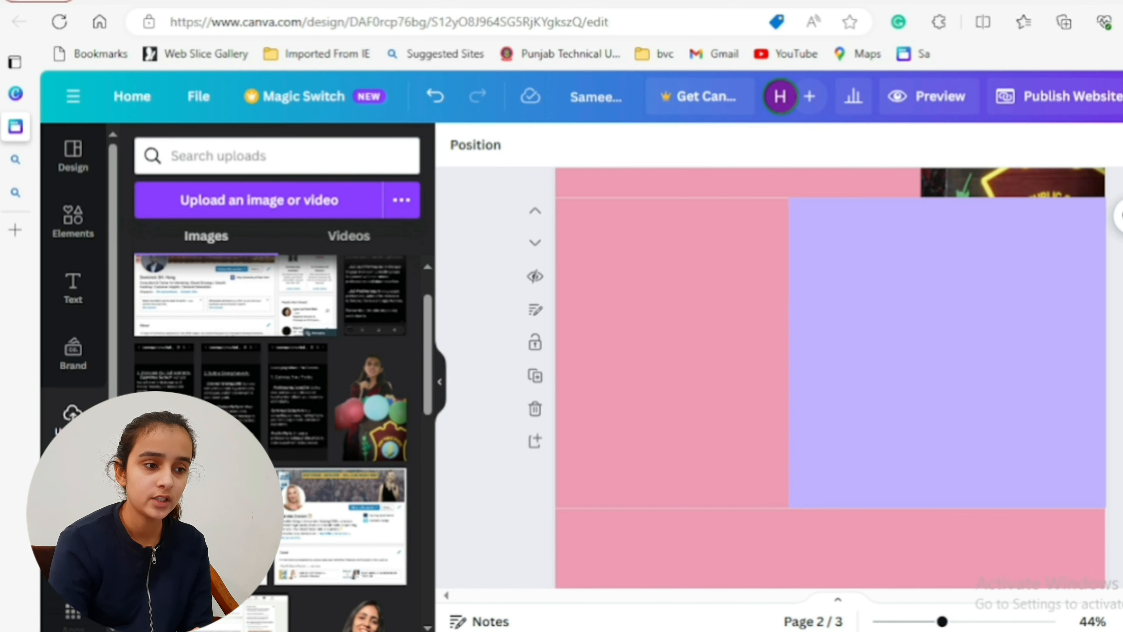
click(313, 453)
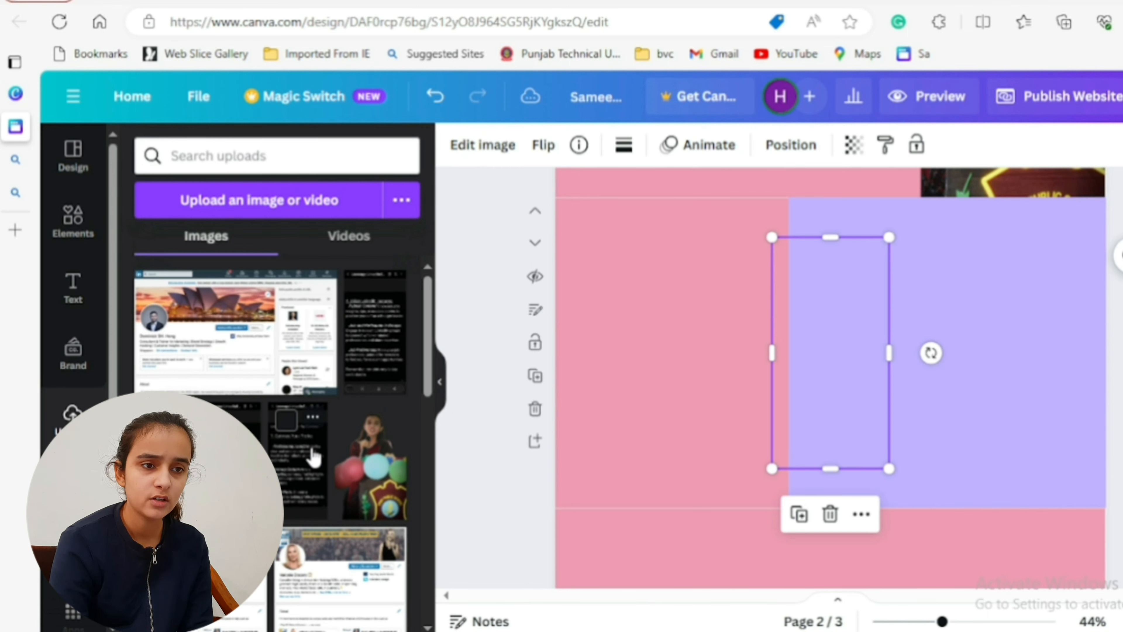
drag(831, 469, 824, 444)
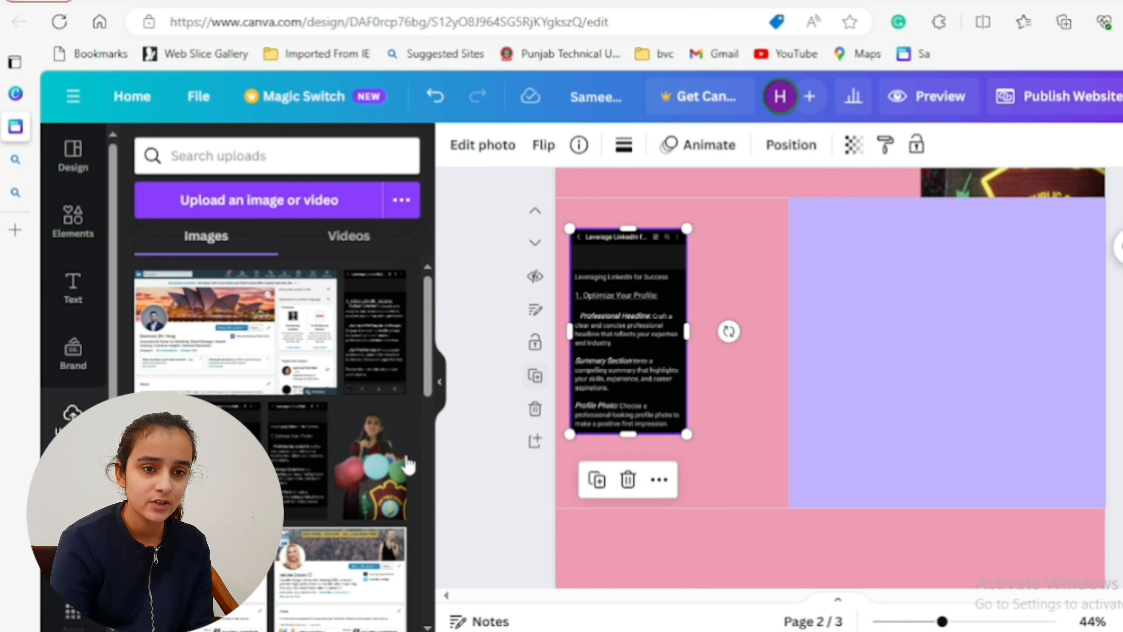
drag(375, 337, 1039, 350)
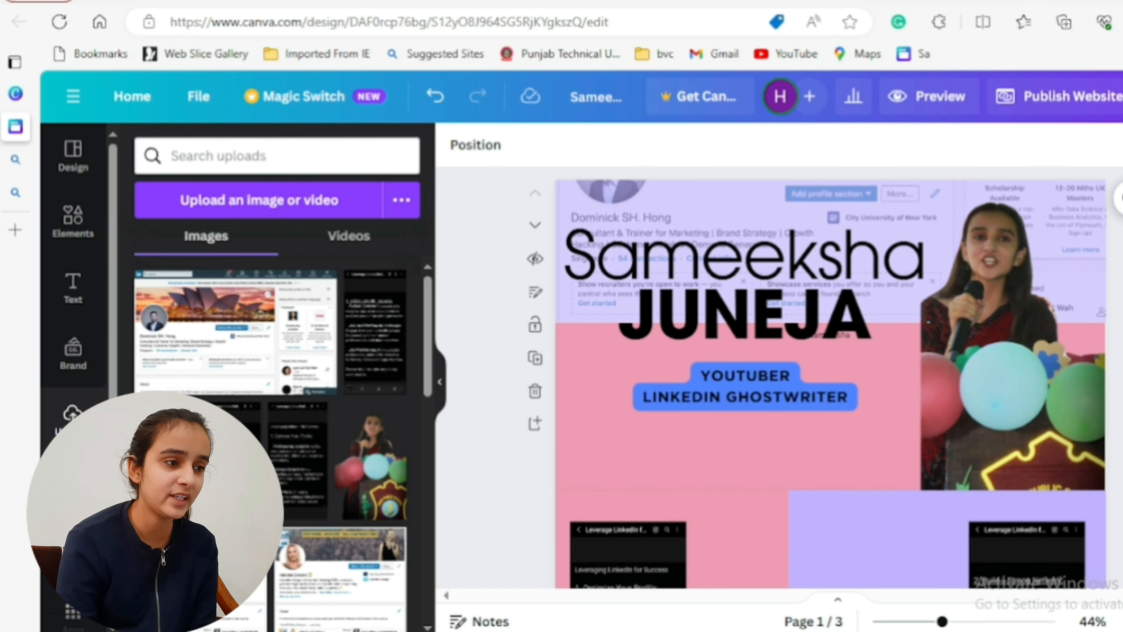
- Add a text box to page 2 with a numbered list reading "generated 10= leads" and "got internship"
scroll(774, 376, down, 3)
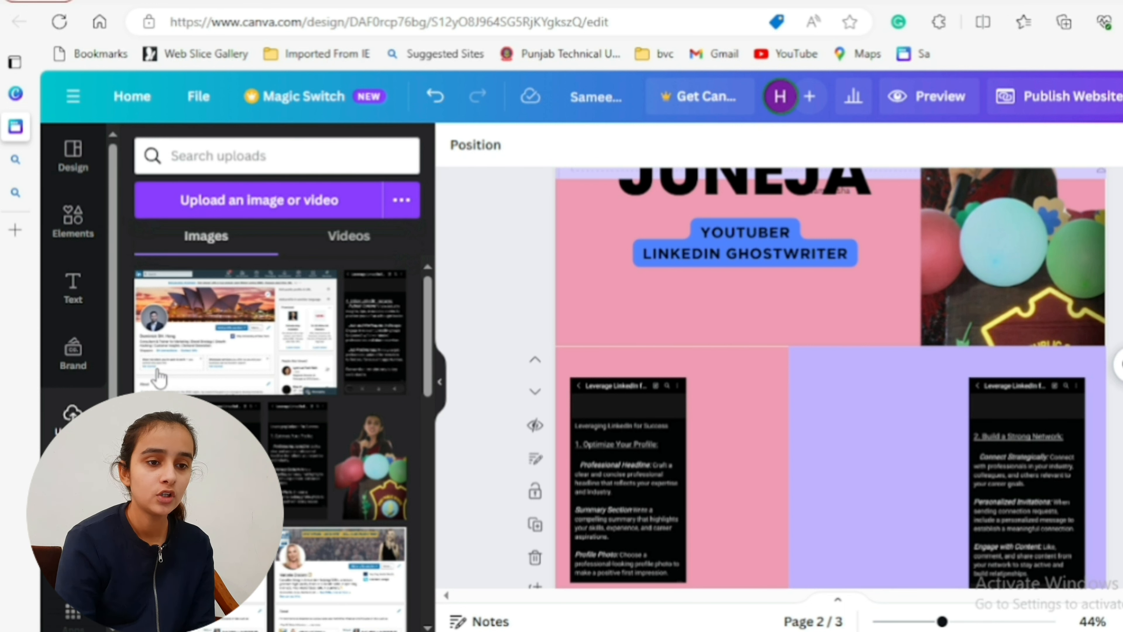
click(73, 287)
click(274, 208)
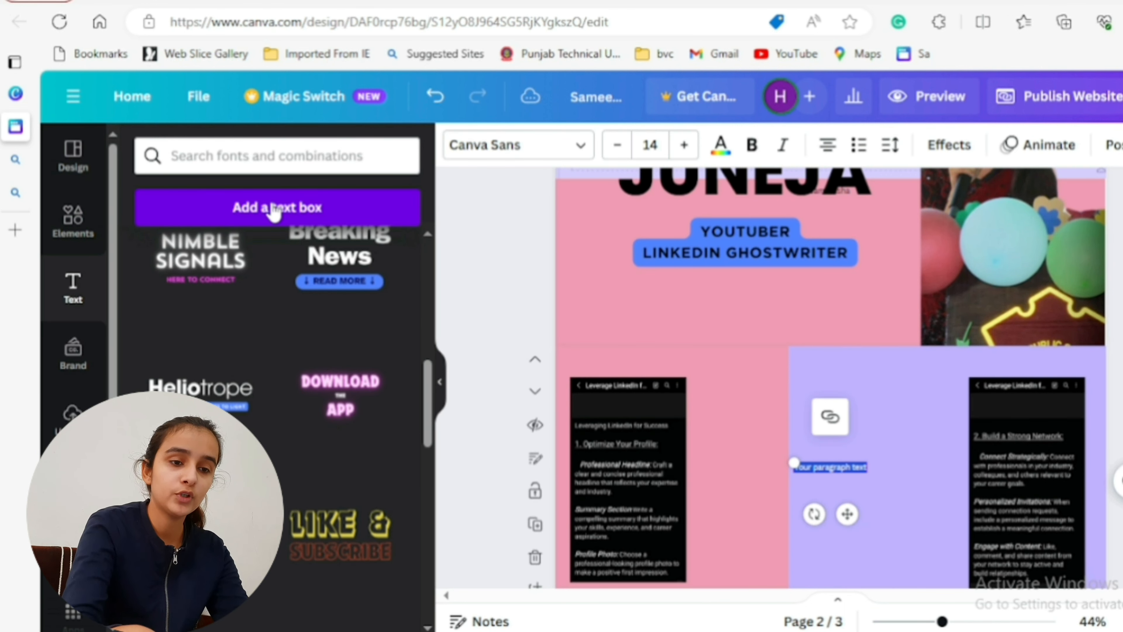
key(BackSpace)
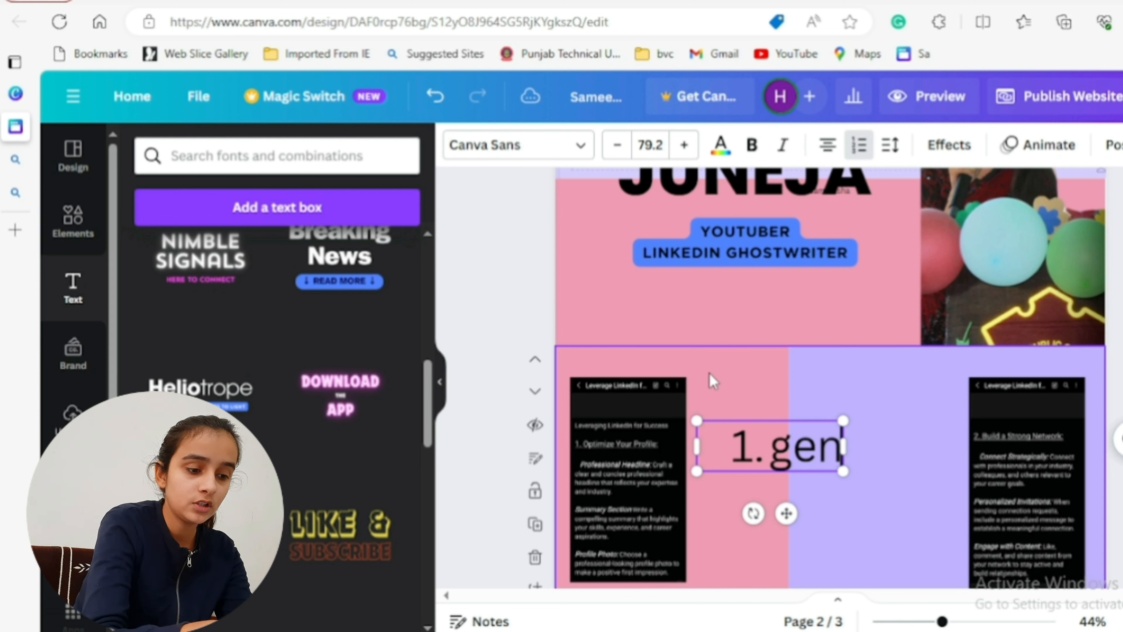
text(erated 10= leads)
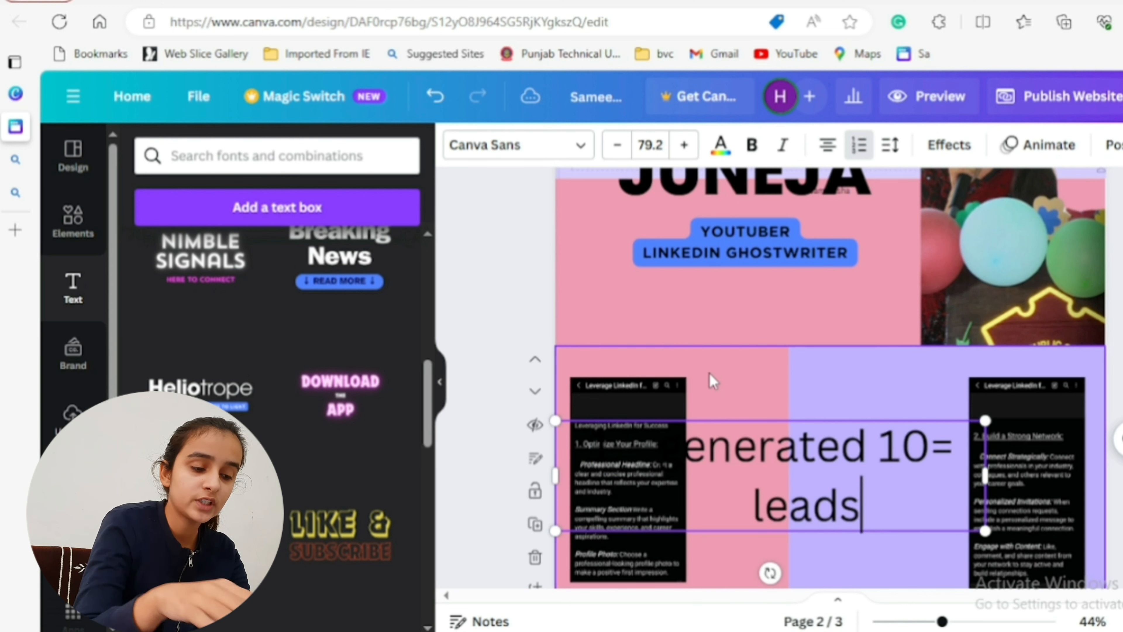
key(Return)
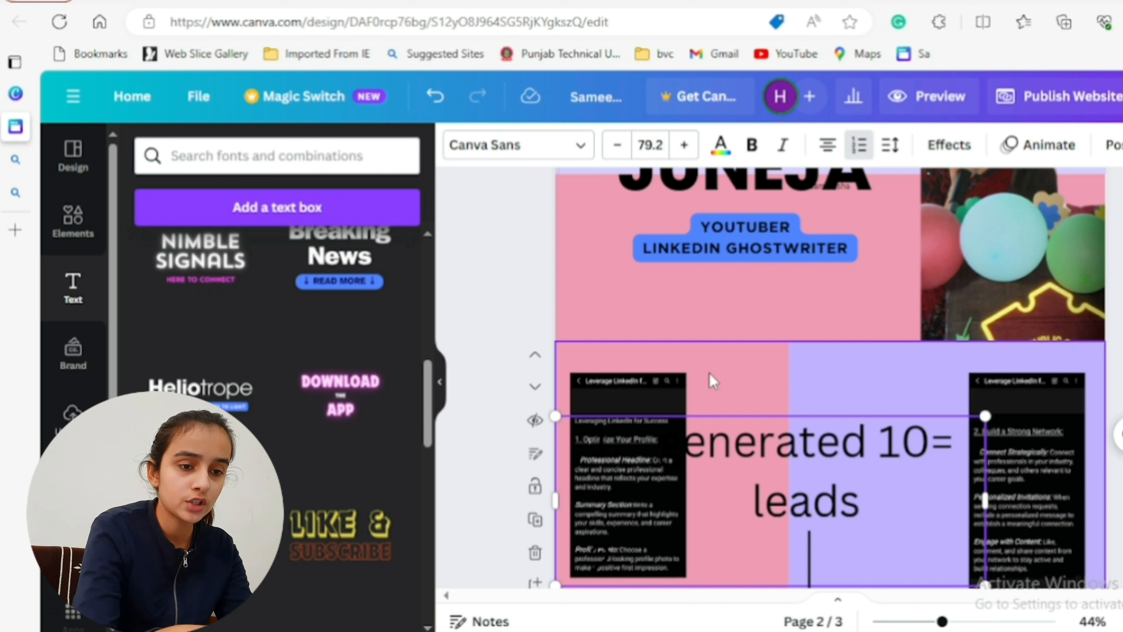
text(internship)
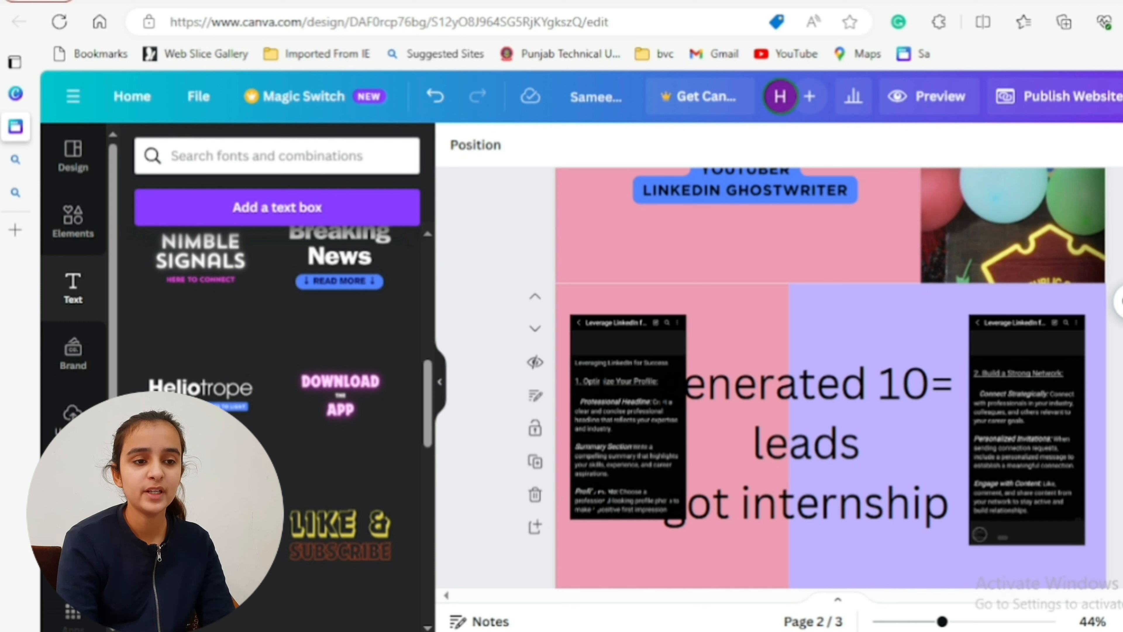
- Shrink the numbered list to font size 58.2 and shift it into the space between the two screenshots
drag(985, 527, 881, 460)
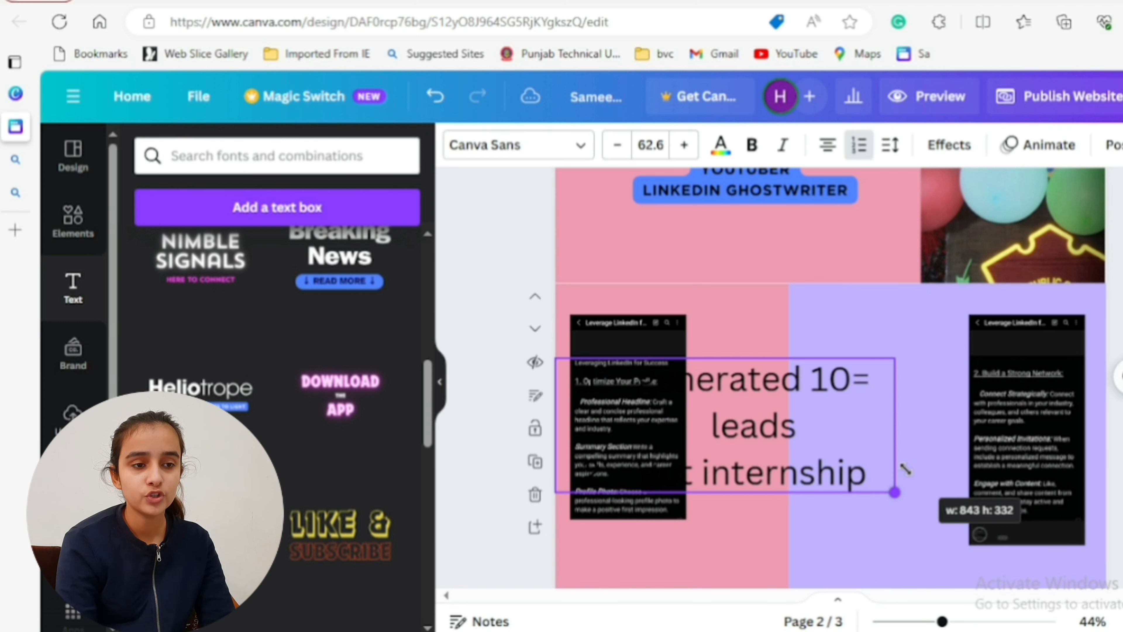
drag(803, 436, 884, 442)
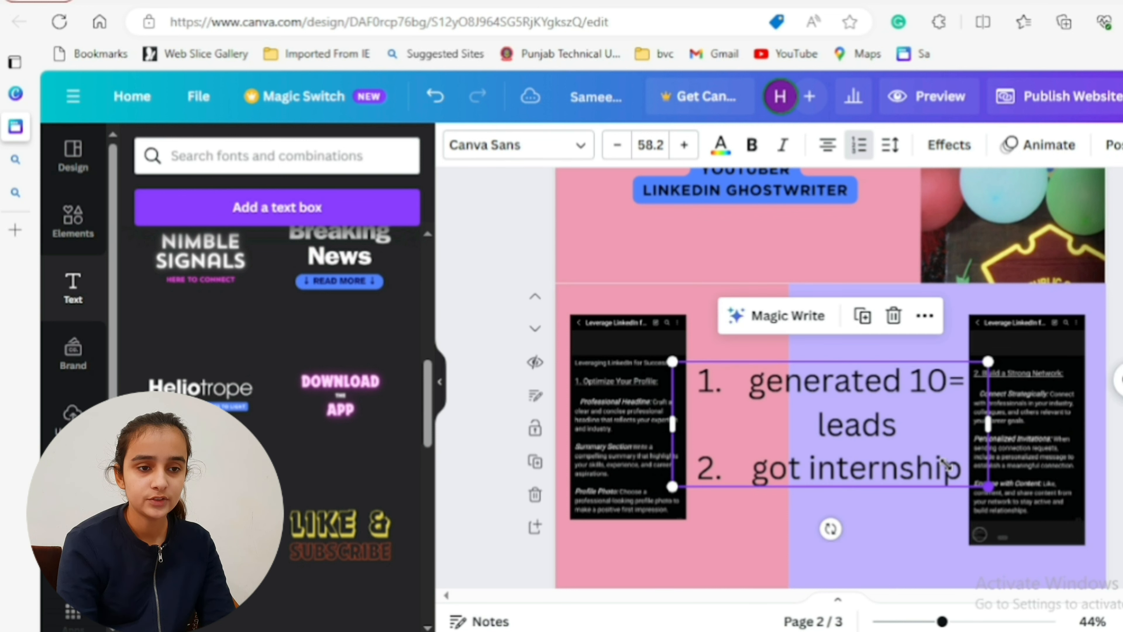
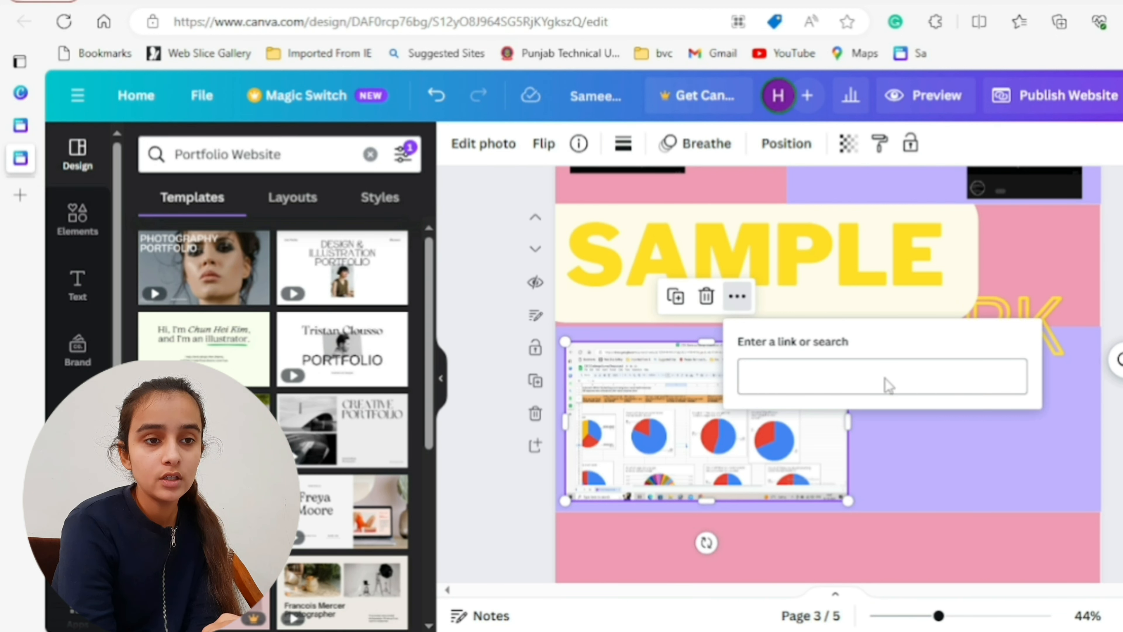
- Link the pie-chart spreadsheet screenshot on page 3 to the copied Canva design URL
click(1117, 416)
click(693, 418)
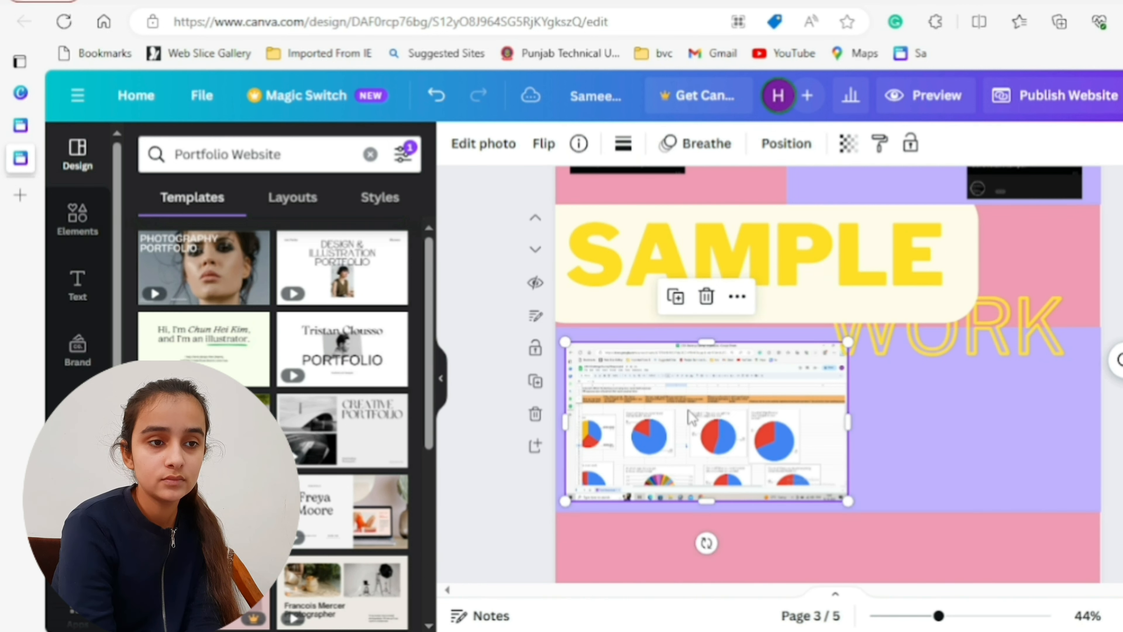
click(736, 298)
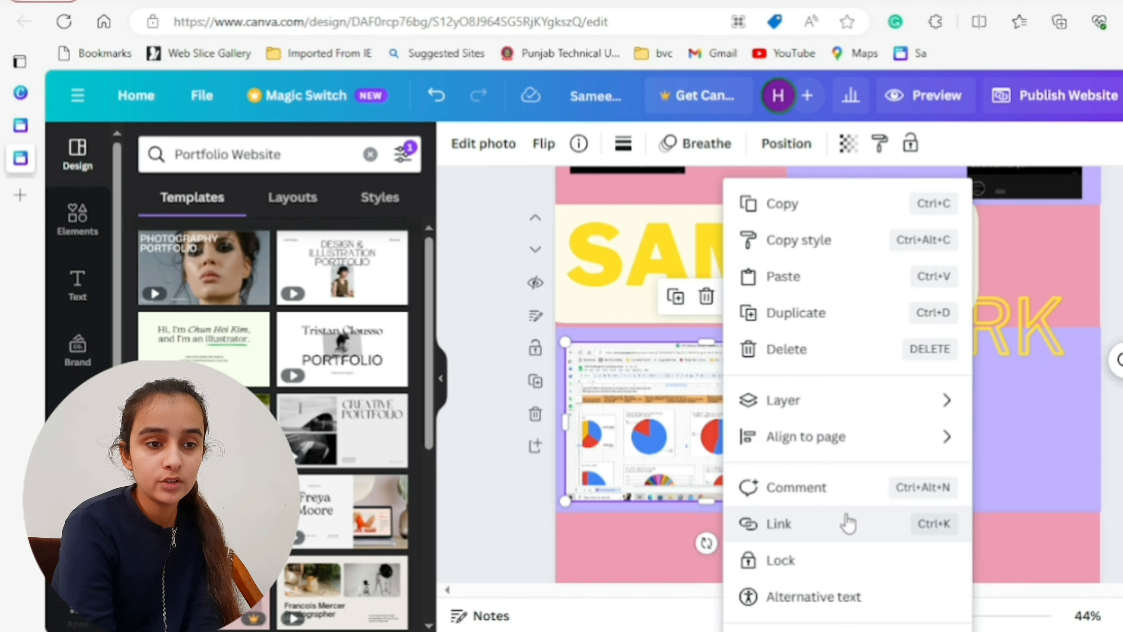
click(850, 522)
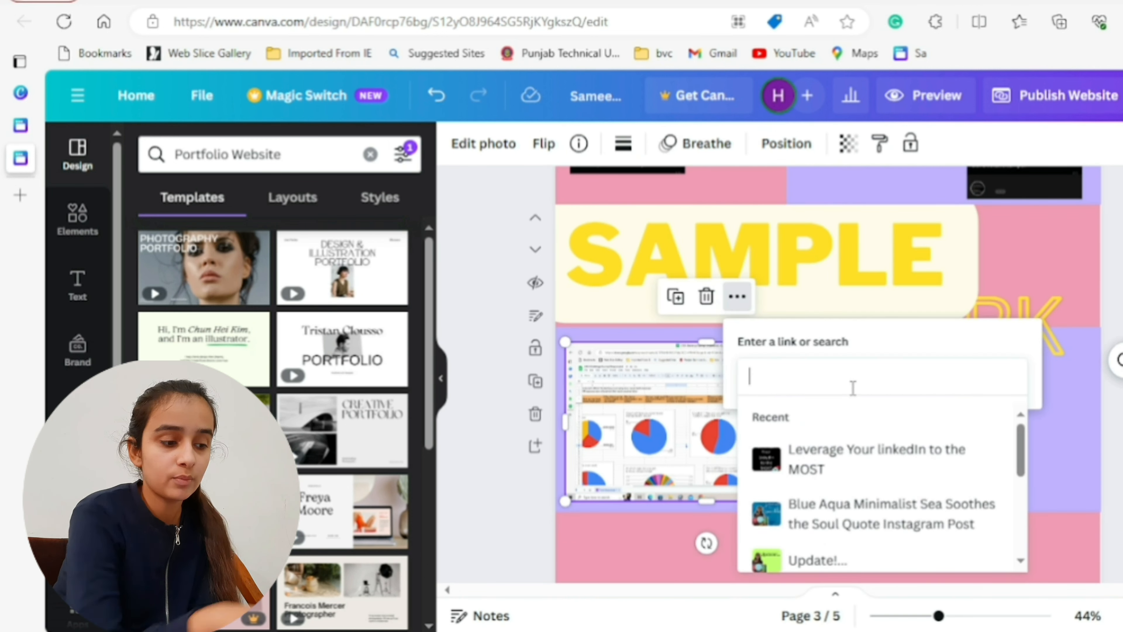
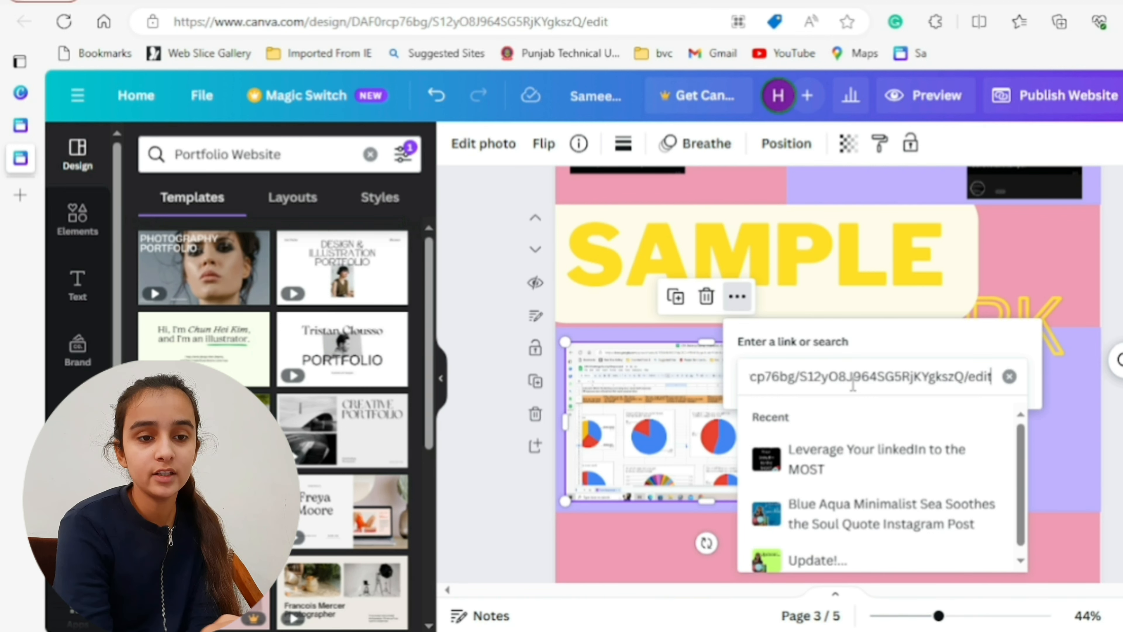
key(Return)
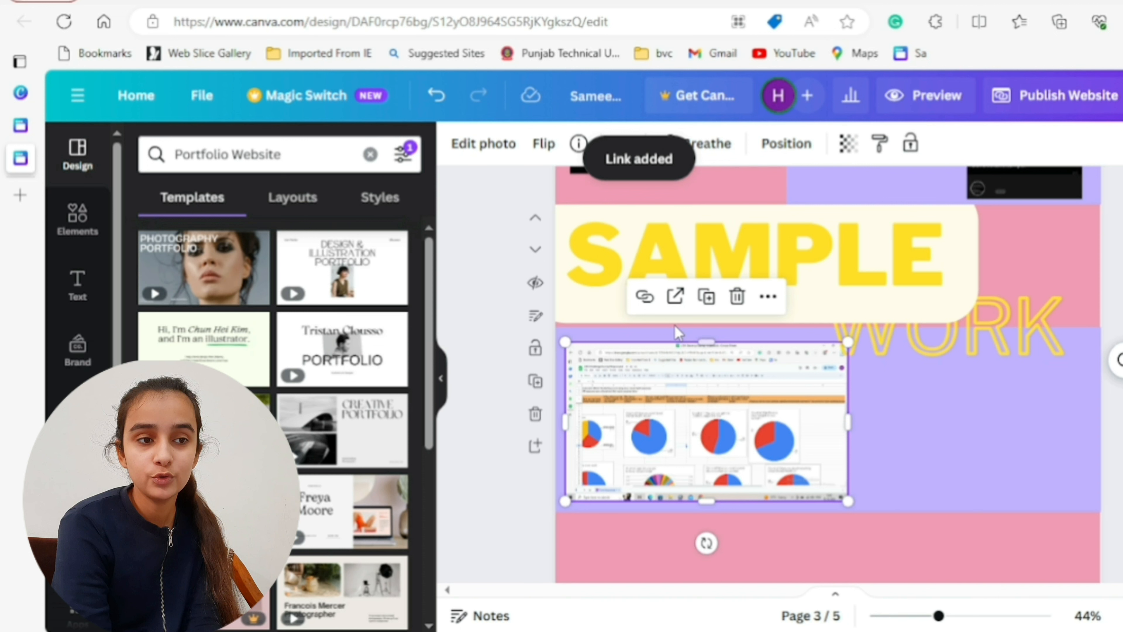
- Follow the link attached to the YouTube logo on page 5 to test it
scroll(827, 336, down, 10)
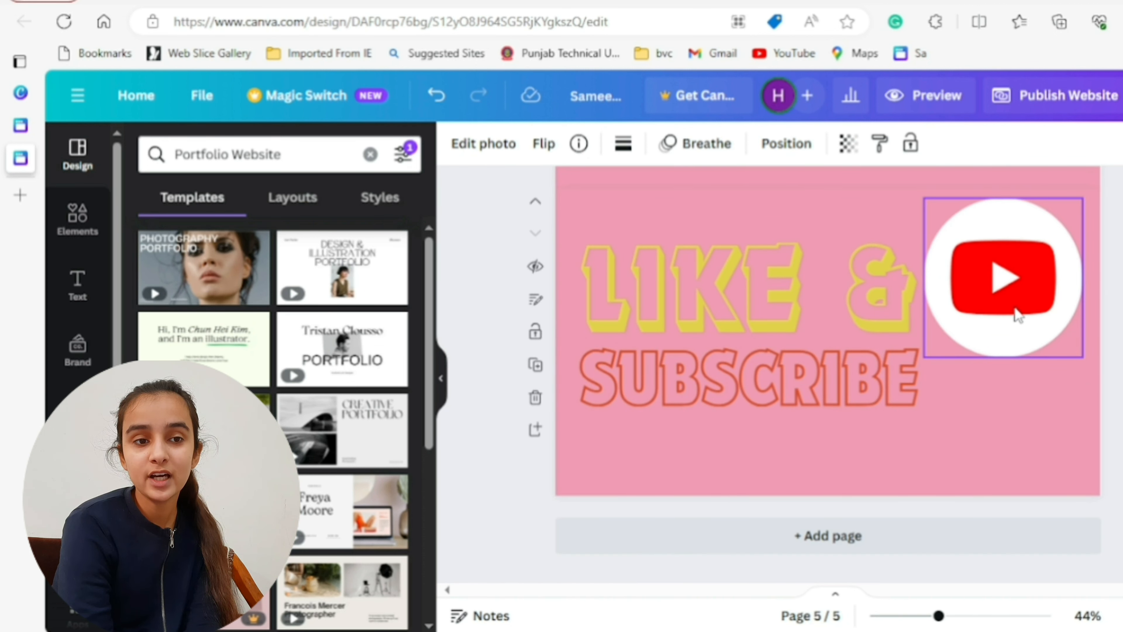
click(1017, 315)
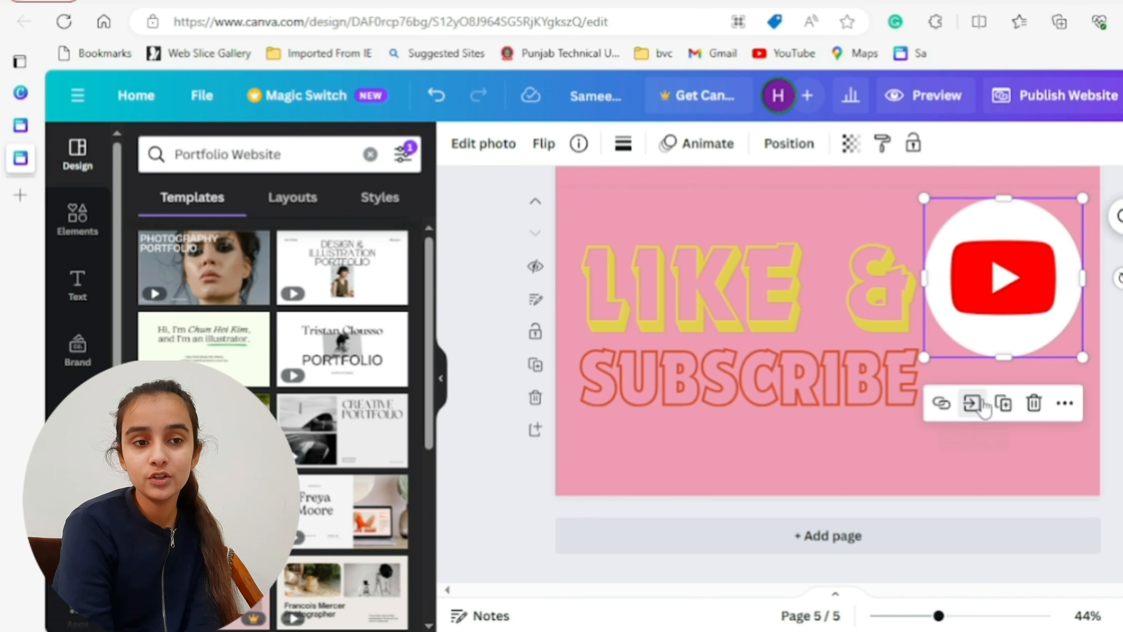
click(973, 402)
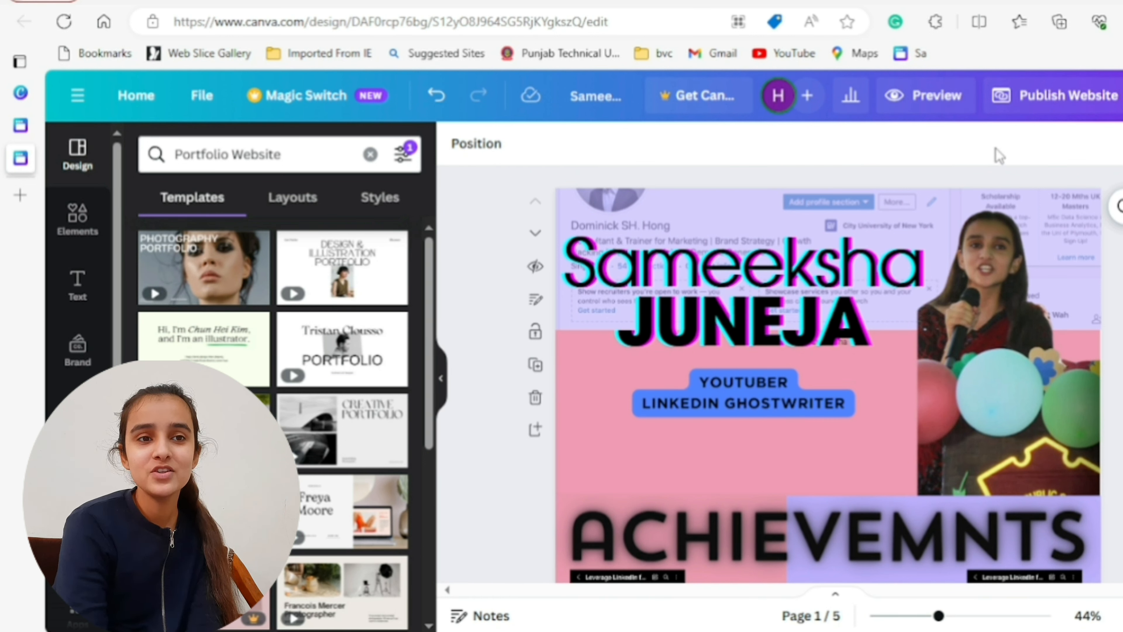
- Start publishing the website to a free Canva domain with mobile resizing and navigation, continuing to the review settings
click(1047, 112)
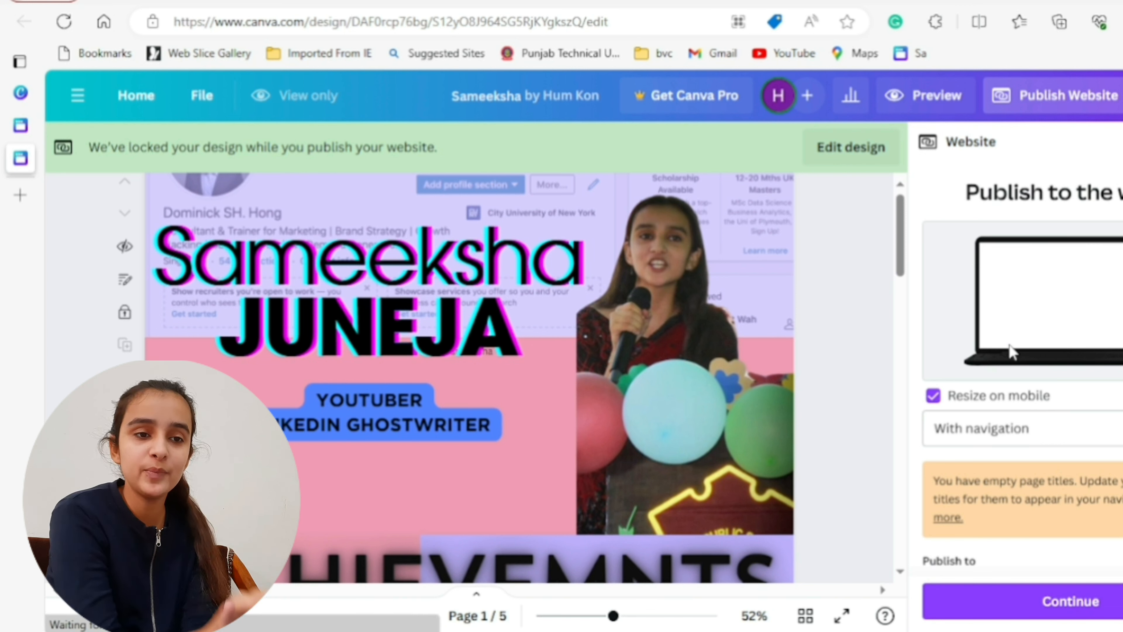
scroll(1022, 381, down, 4)
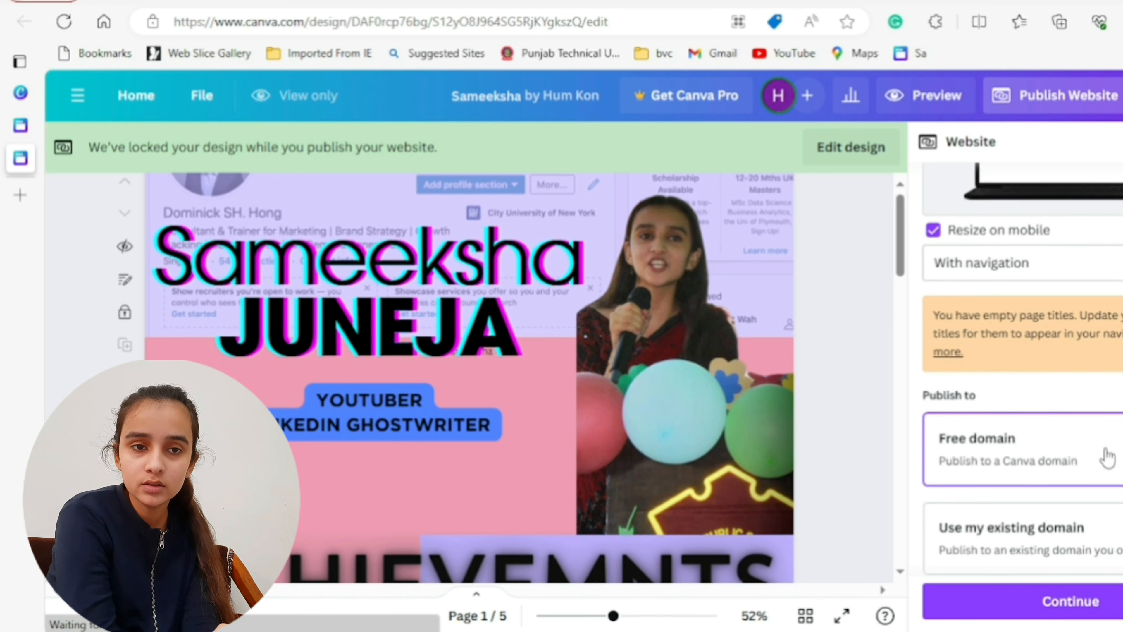
scroll(966, 413, up, 4)
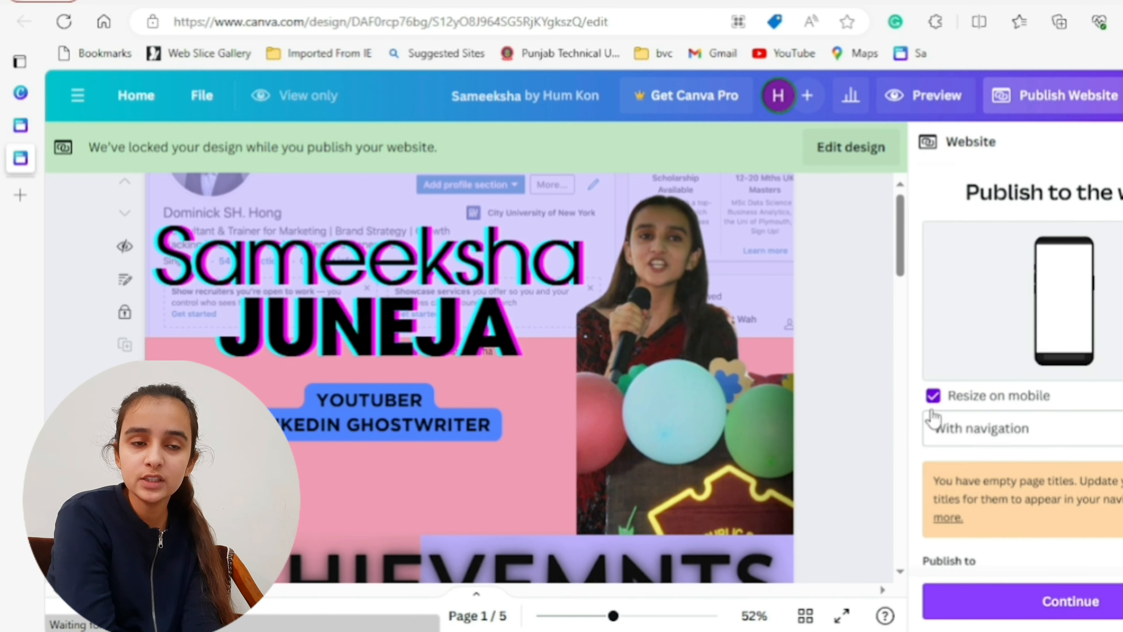
scroll(1079, 539, down, 4)
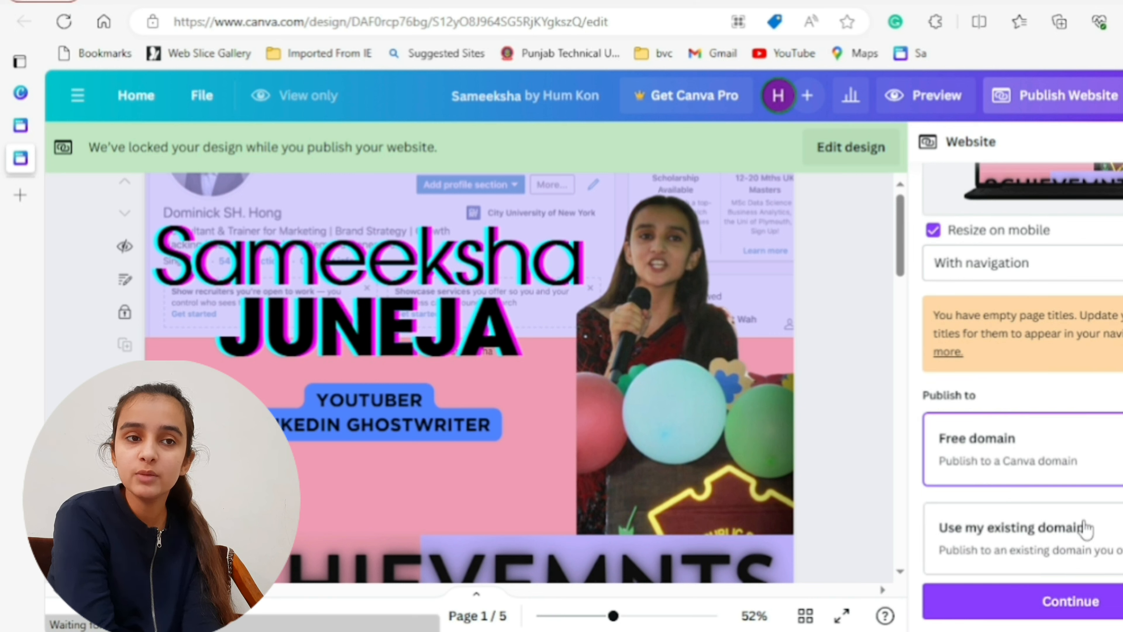
click(1089, 607)
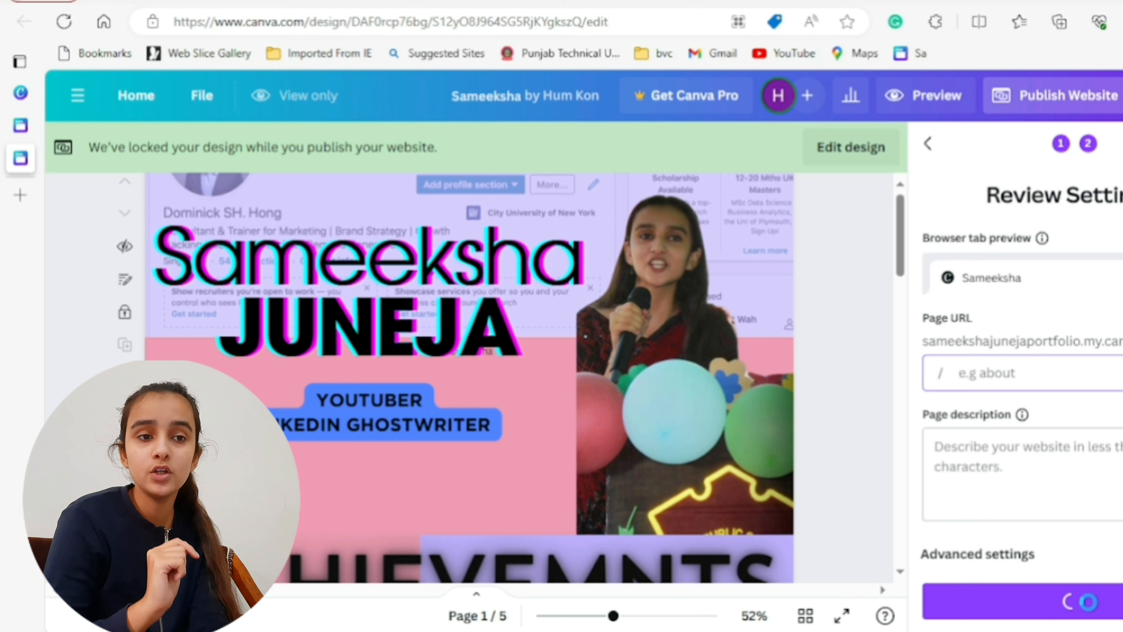
- Set the page URL ending to the owner's first name and enter a placeholder page description starting "vgfhfh fyj bkjgiy sample" and ending "like n sub scribe"
text(sameeksha)
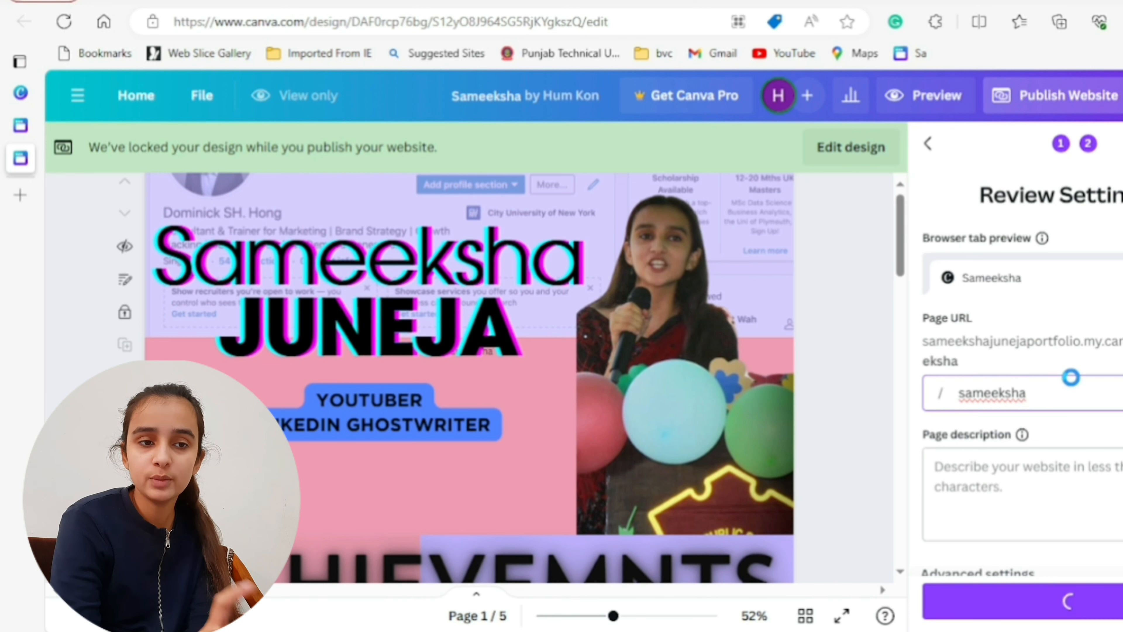
click(1056, 510)
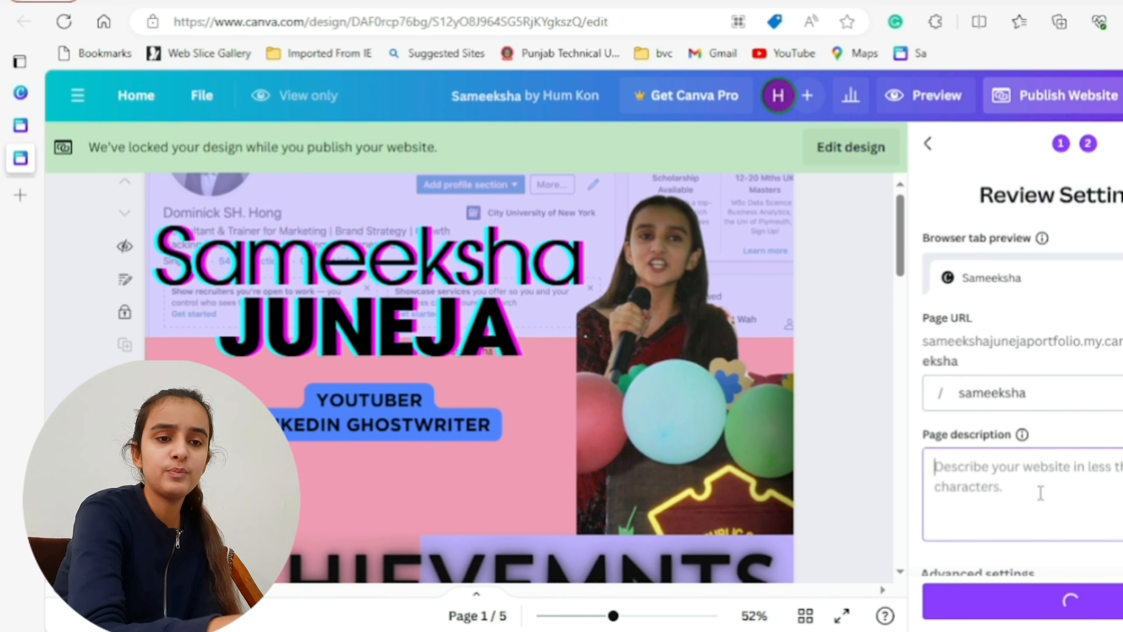
text(vgfhfh  fy)
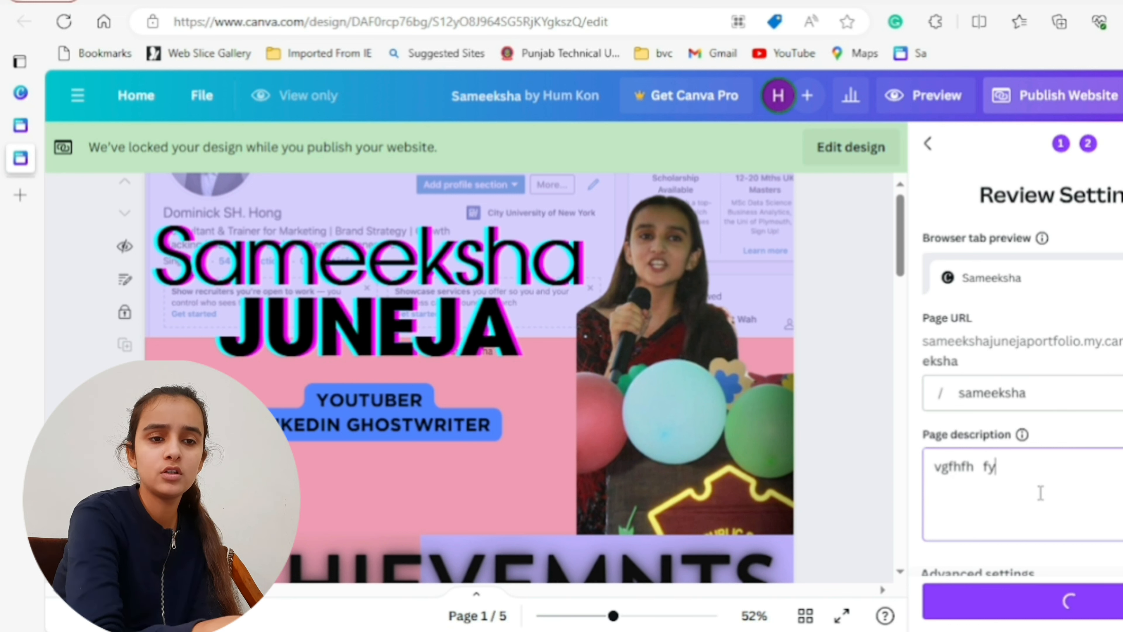
text(j  bkjgiy s)
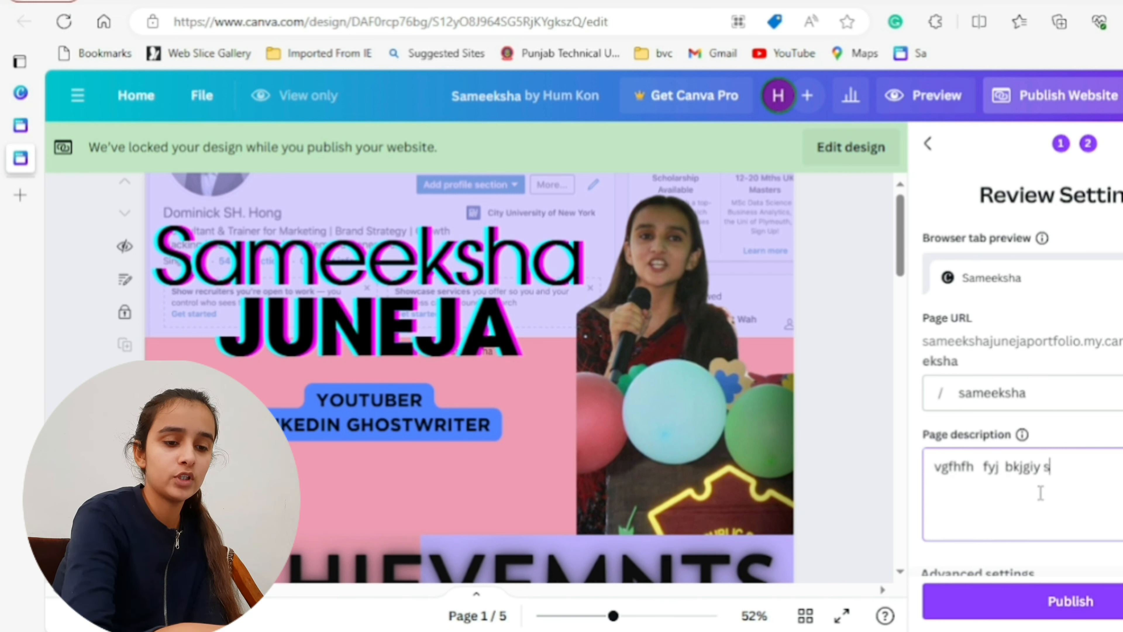
text(ample po)
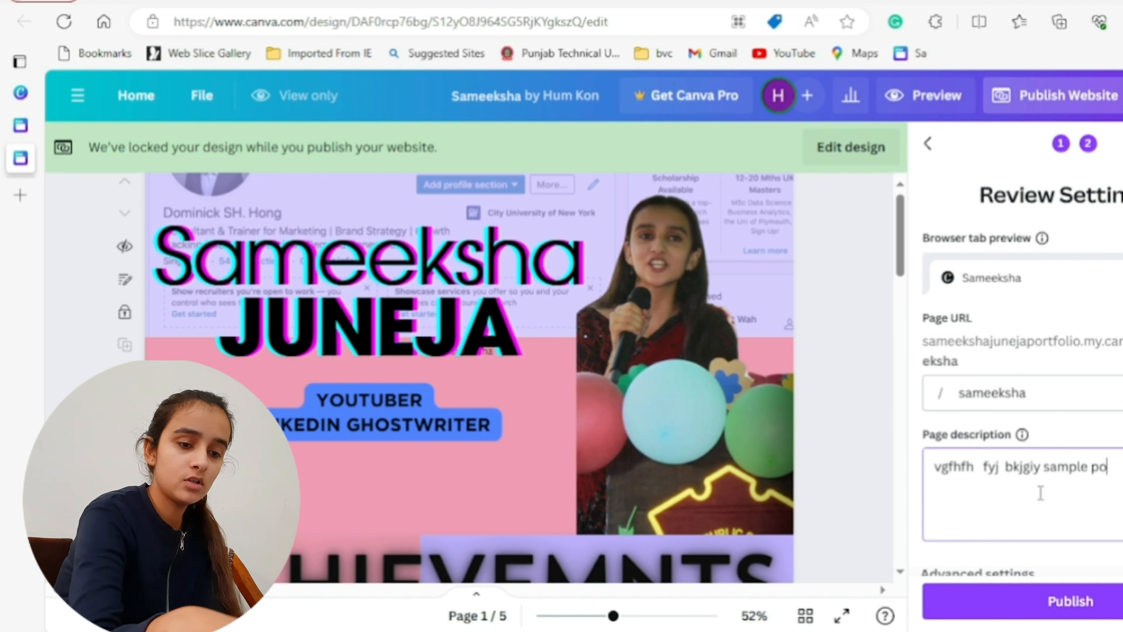
text(rtf )
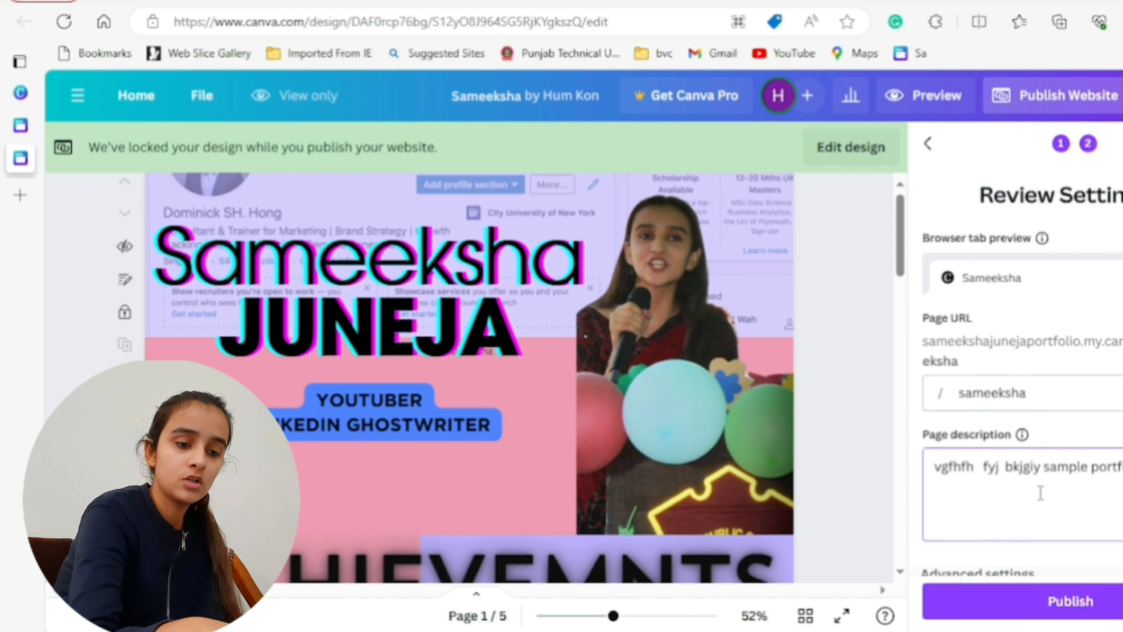
text(like n)
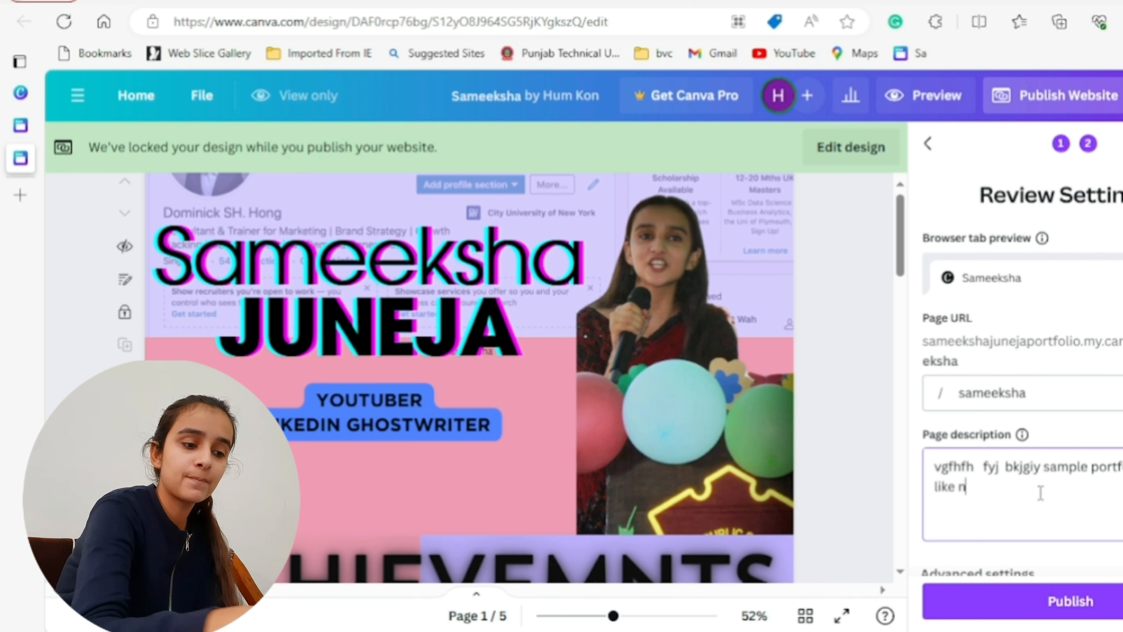
text( sub )
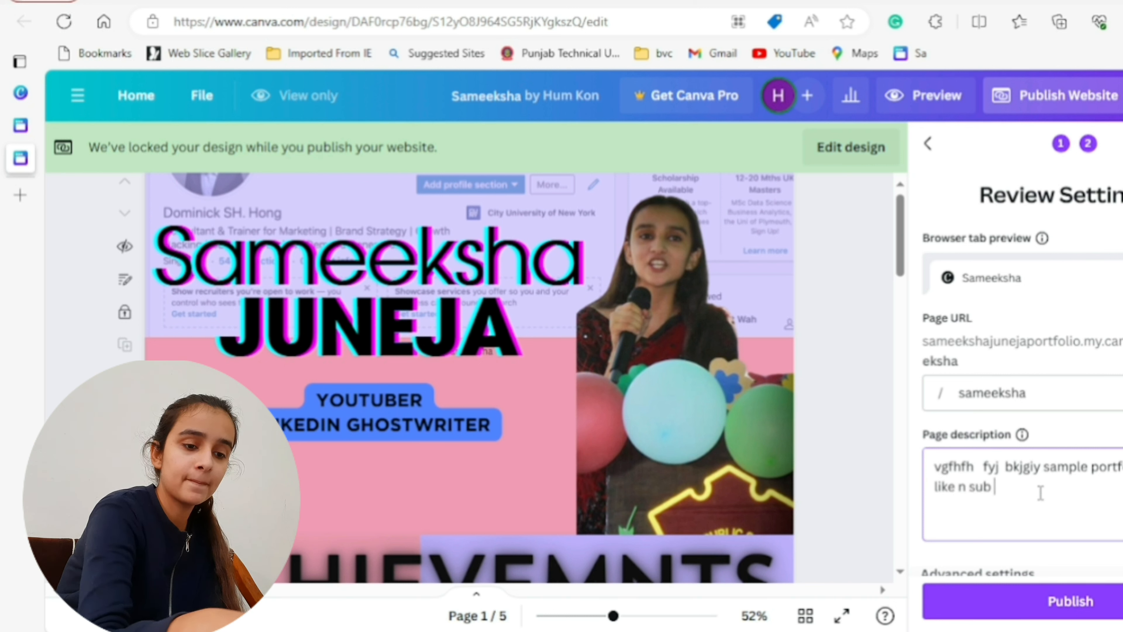
text(scribe)
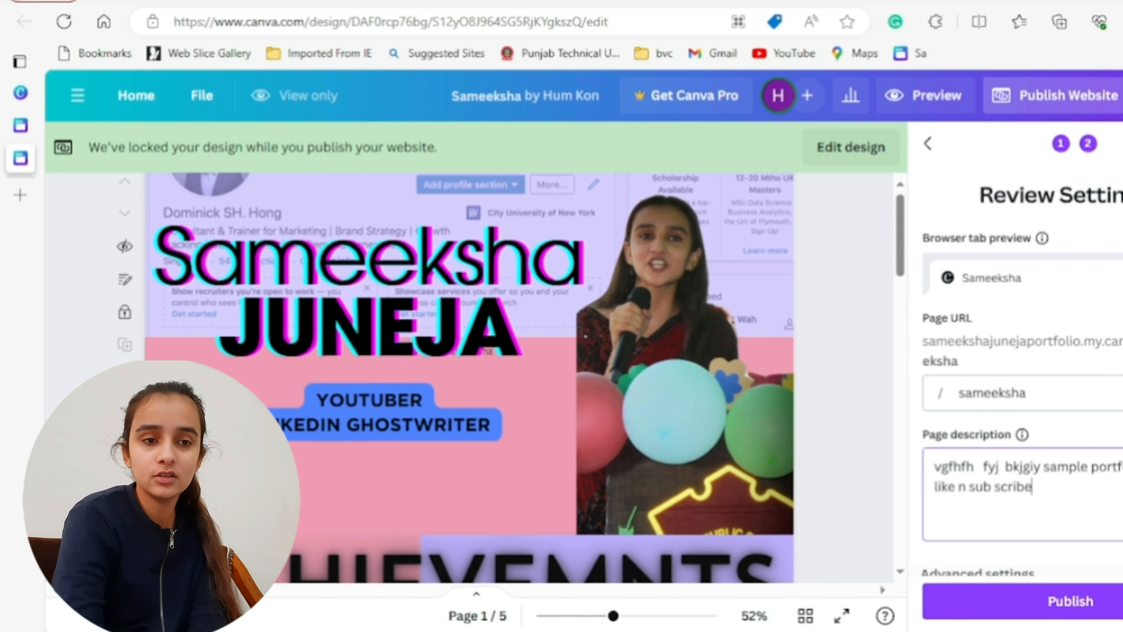
- Review the advanced settings for password protection, search visibility and link preview, and publish the website
scroll(1022, 373, down, 1)
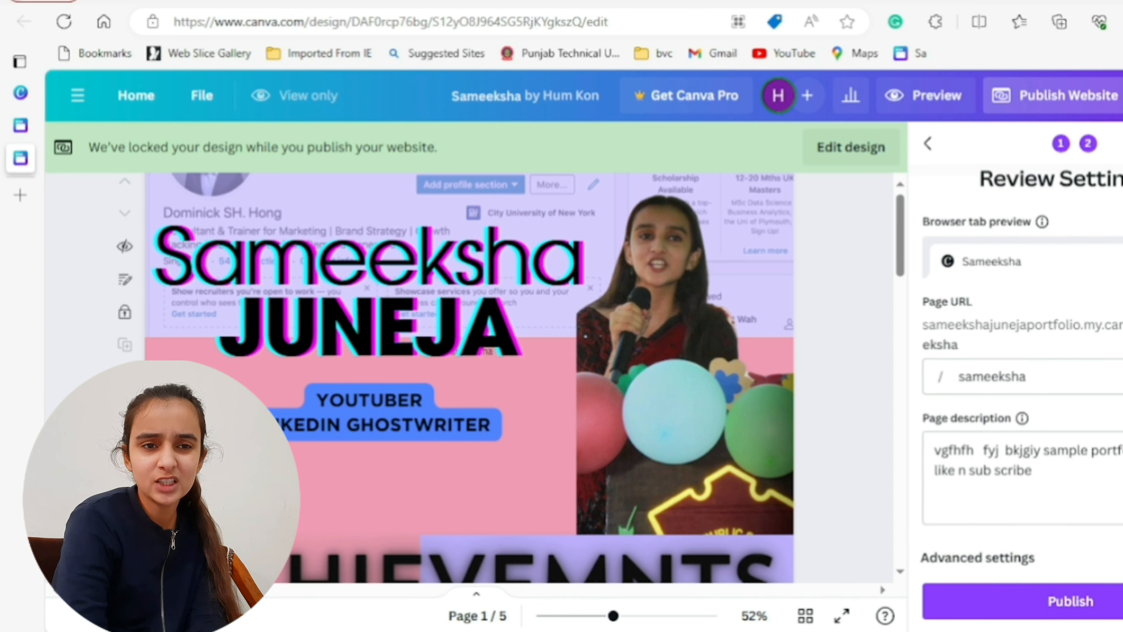
scroll(1022, 371, down, 5)
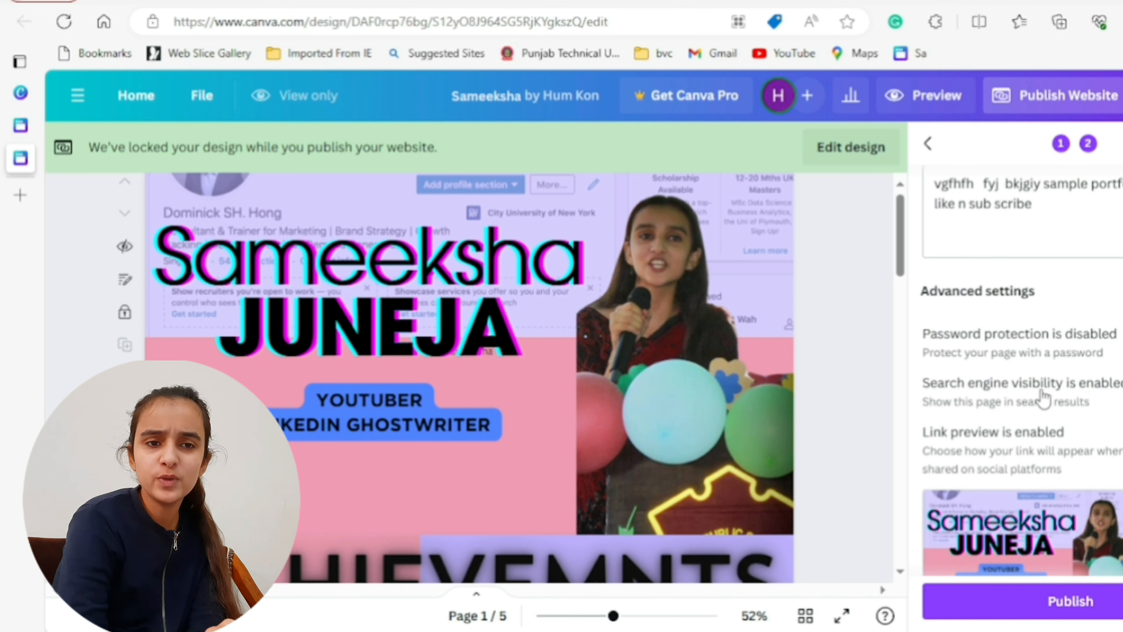
scroll(1021, 372, down, 2)
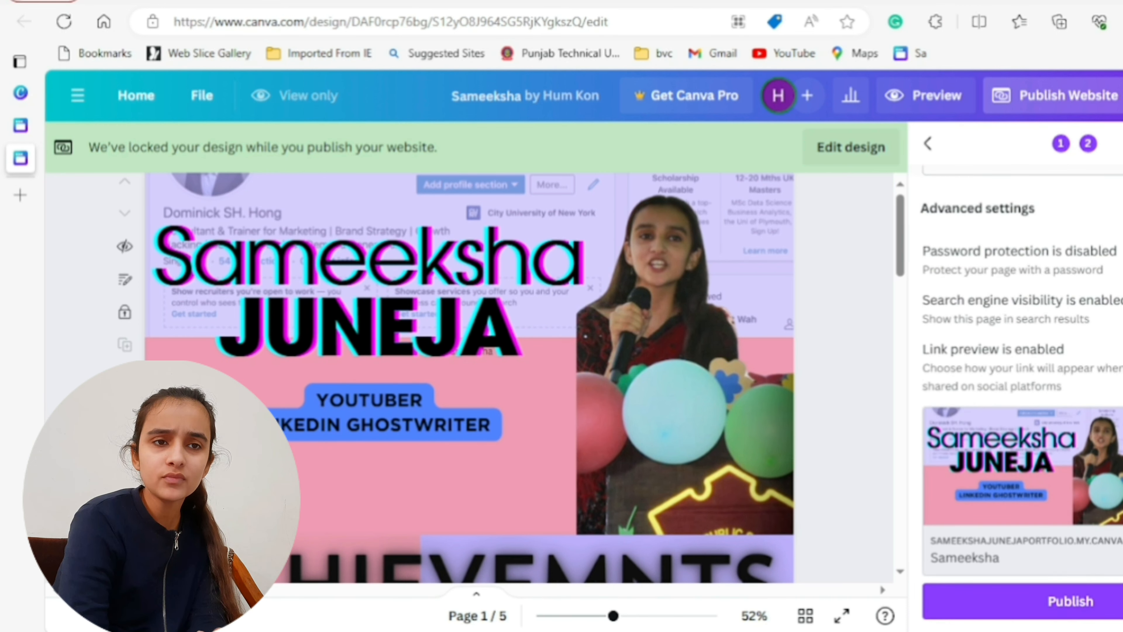
scroll(1022, 372, up, 2)
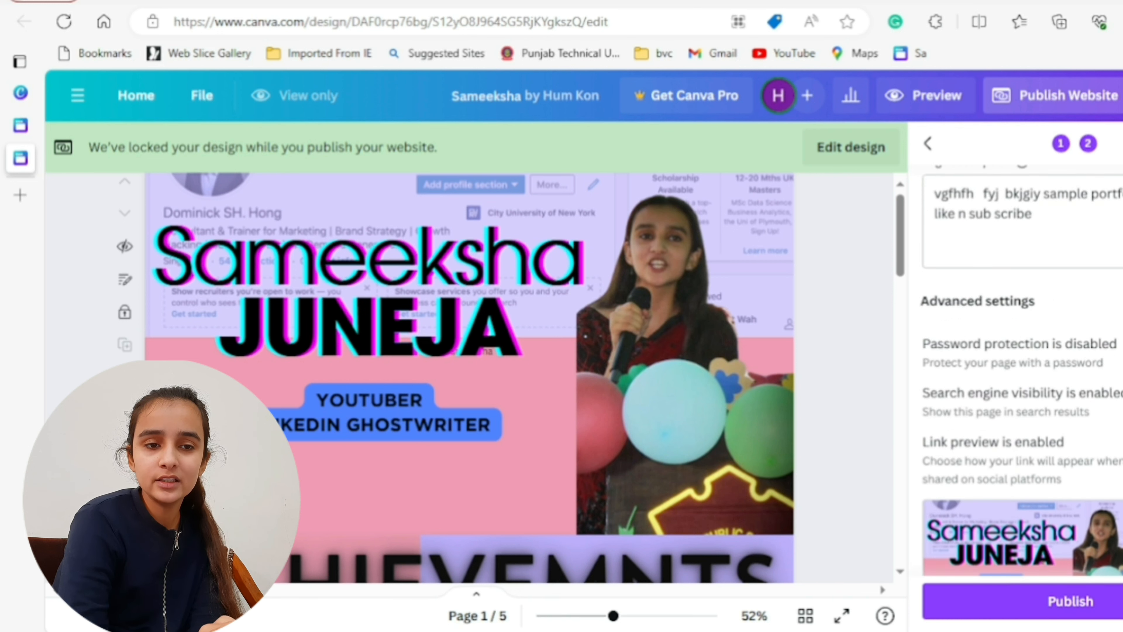
click(1094, 601)
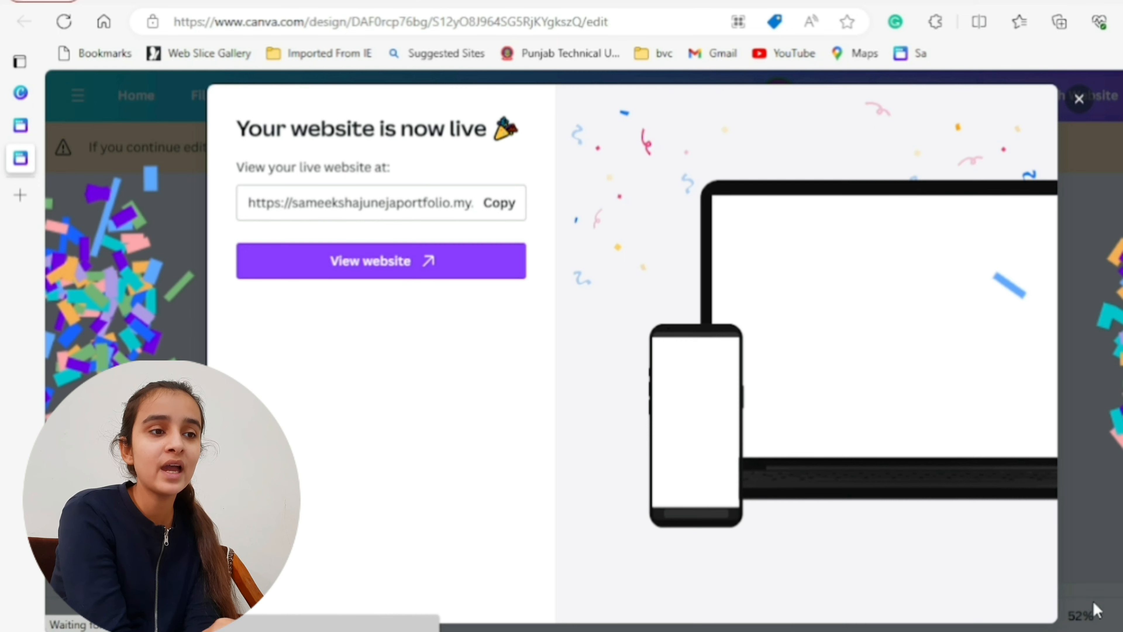
- Copy the live website's address and open it in a new browser tab
click(499, 210)
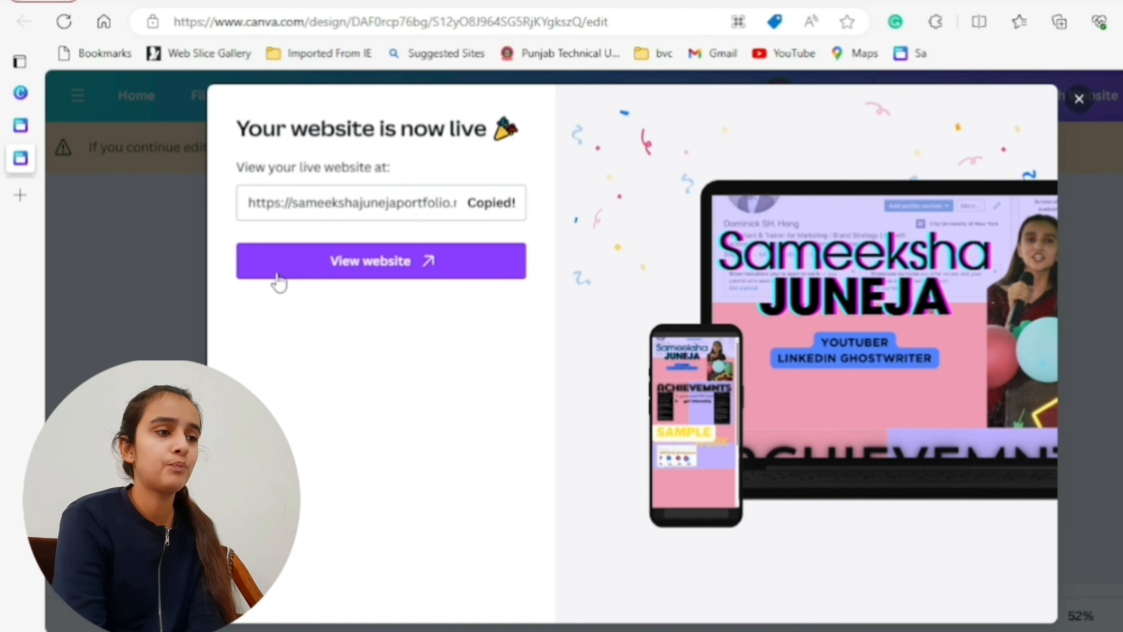
click(19, 198)
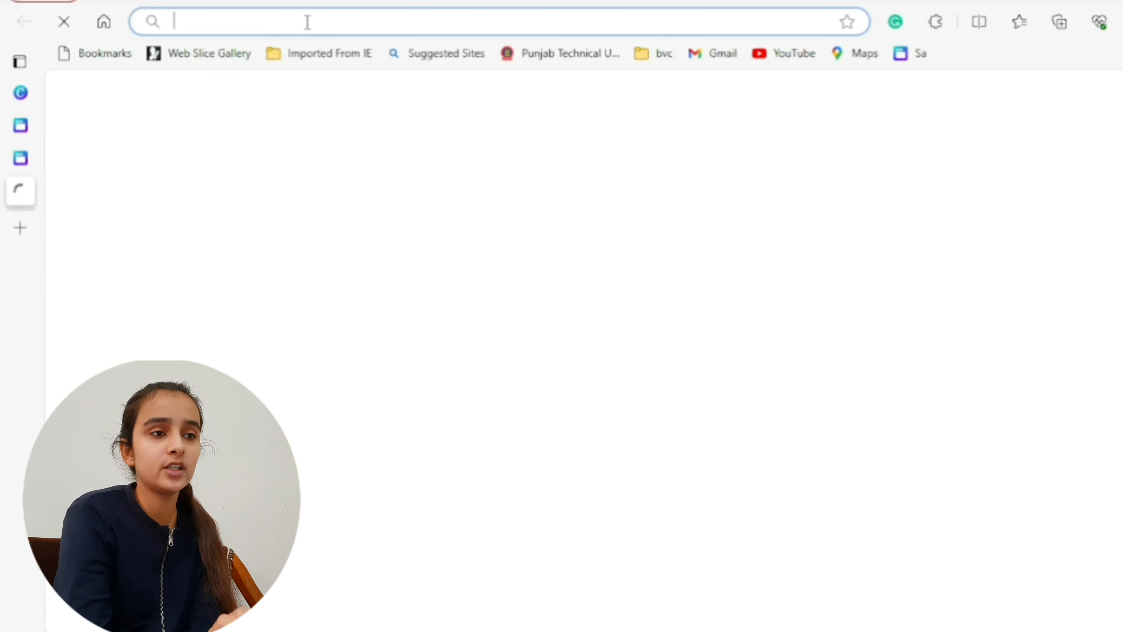
key(ctrl+v)
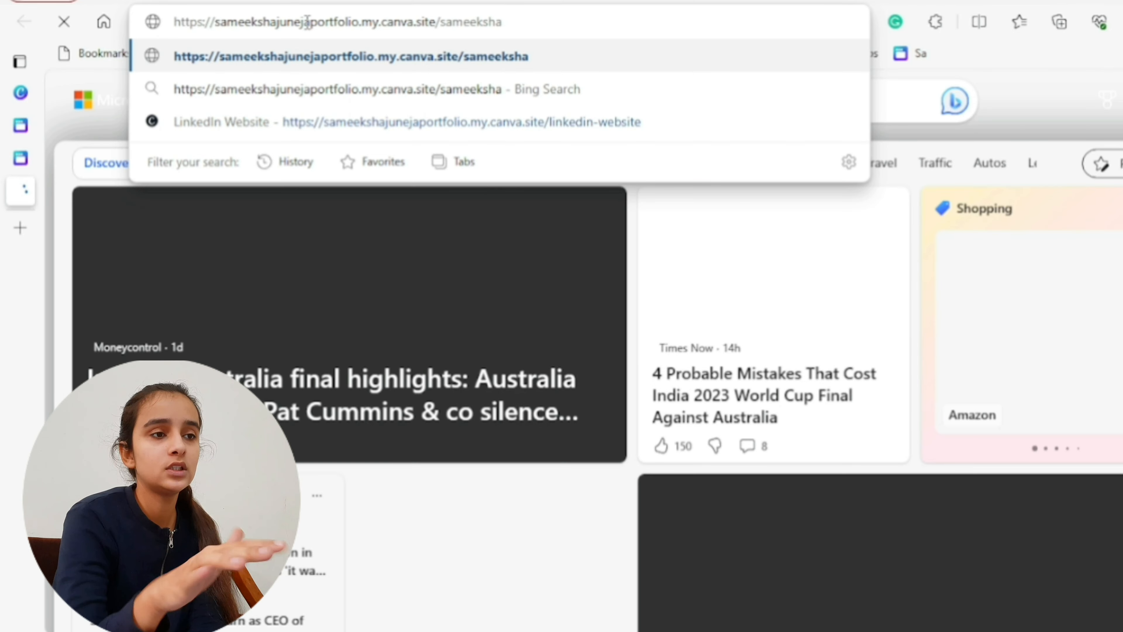
key(Return)
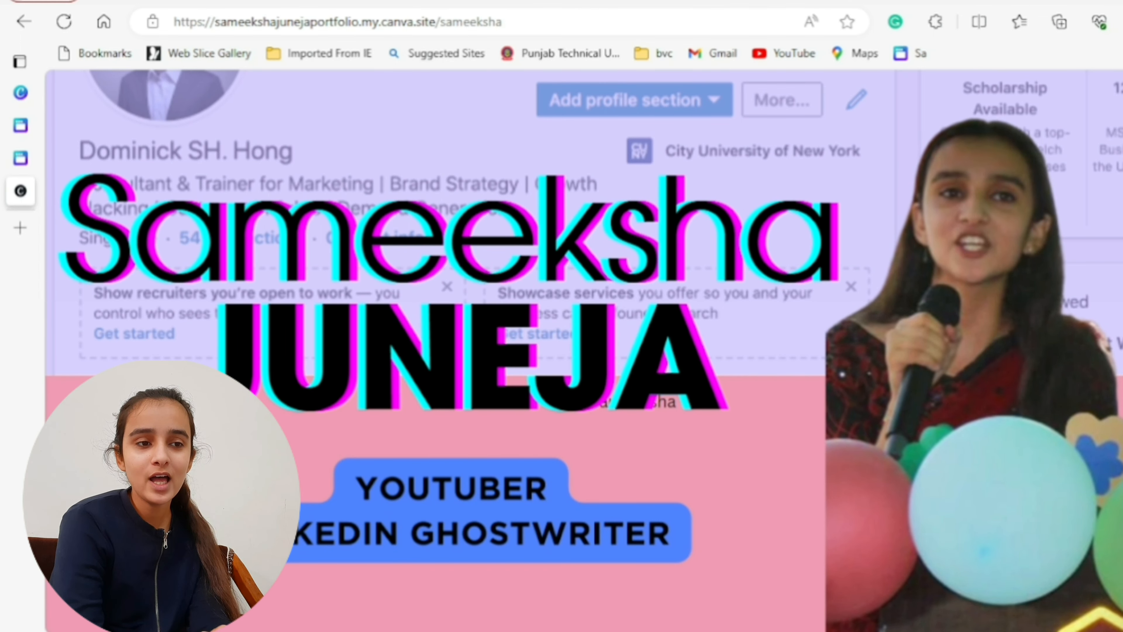
- Look through the live site's sections and test the link on the pie-chart screenshot under the sample work heading
scroll(582, 503, down, 10)
scroll(583, 503, down, 5)
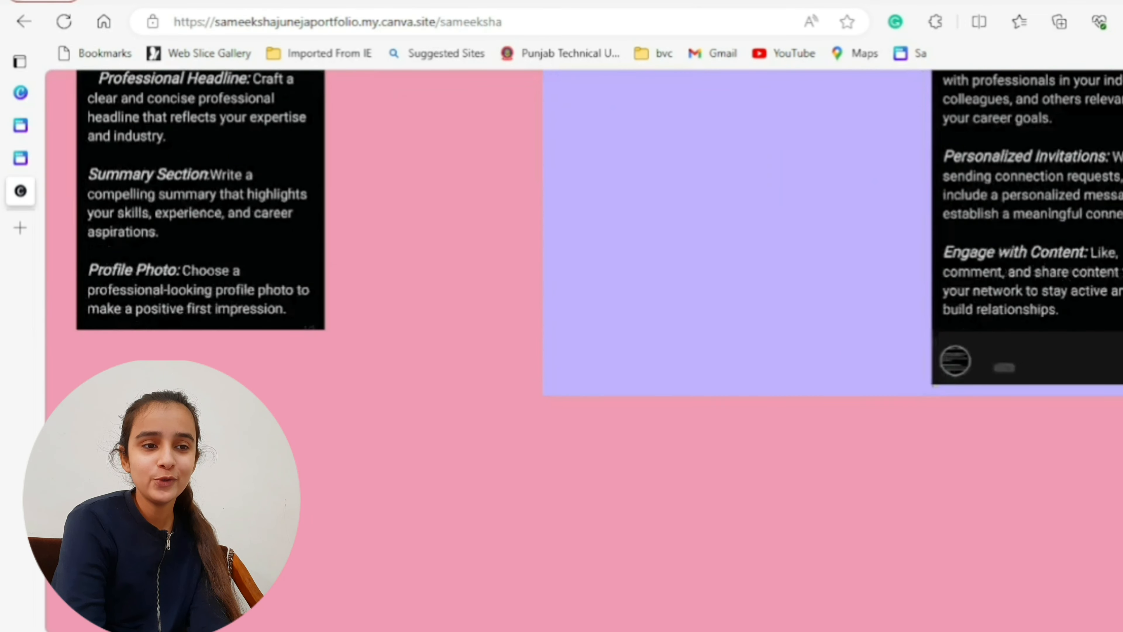
scroll(582, 503, down, 10)
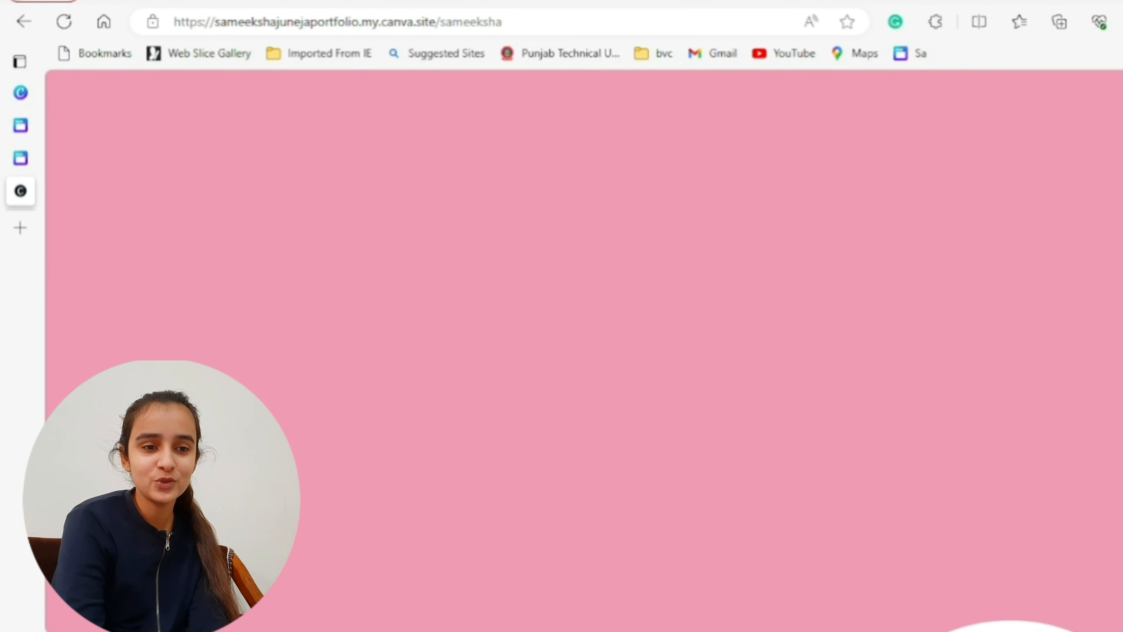
scroll(582, 503, down, 1)
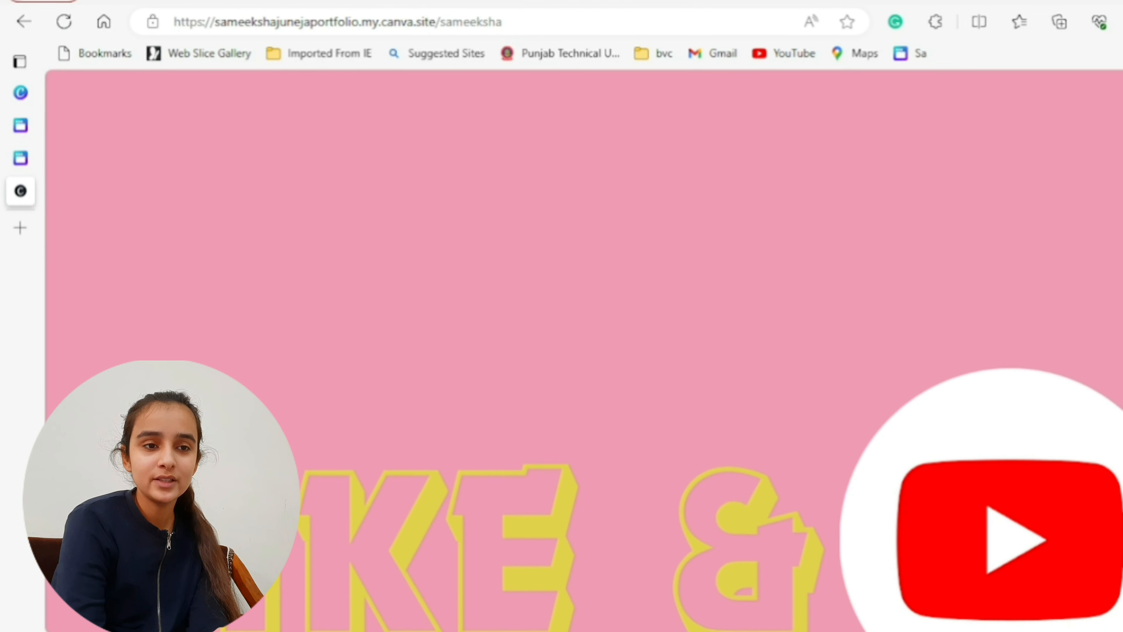
scroll(584, 351, down, 5)
scroll(584, 350, up, 2)
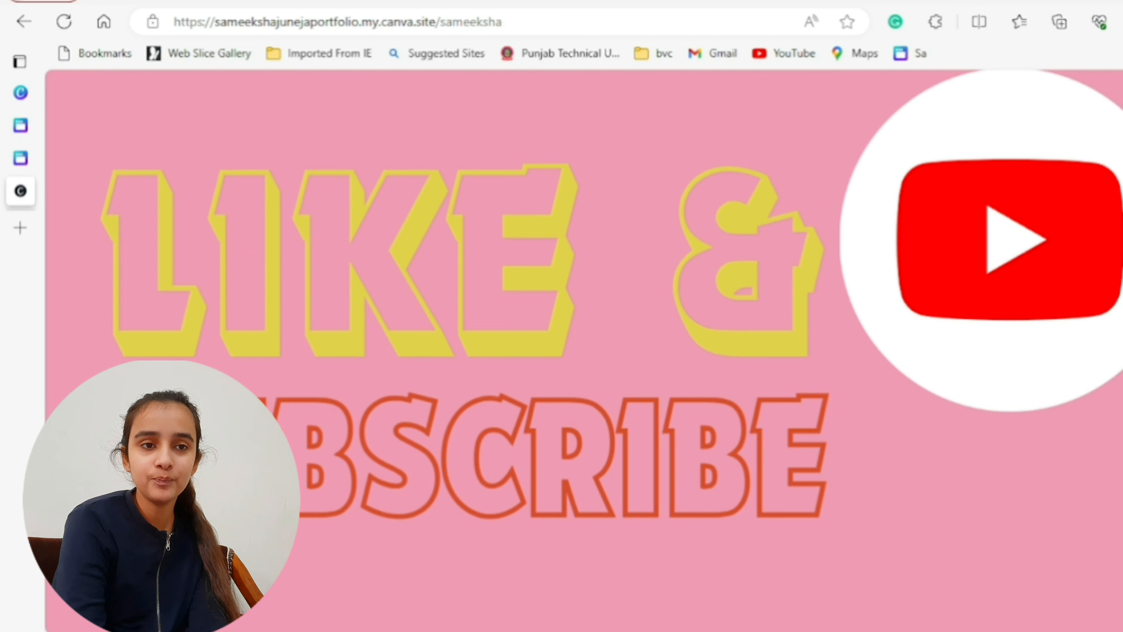
scroll(584, 350, up, 10)
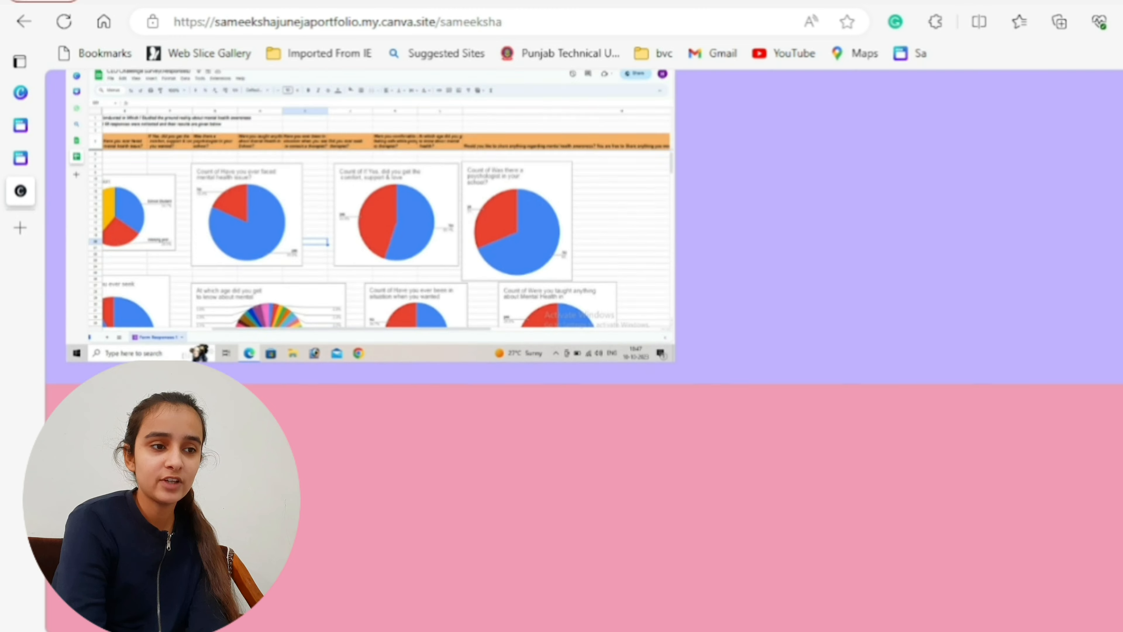
scroll(584, 365, down, 1)
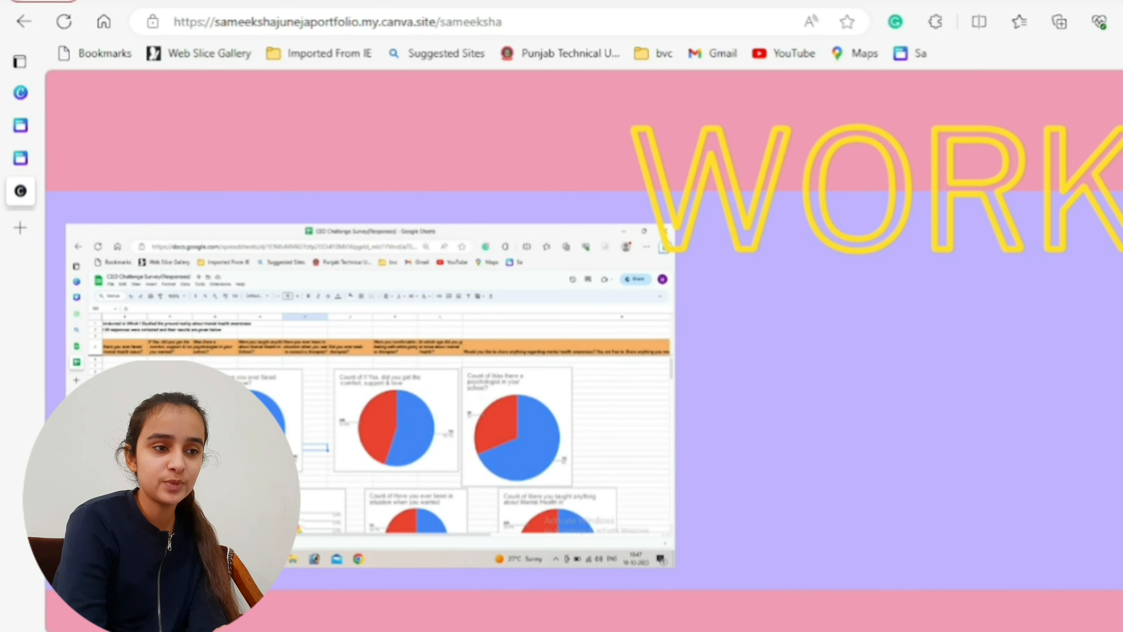
click(633, 438)
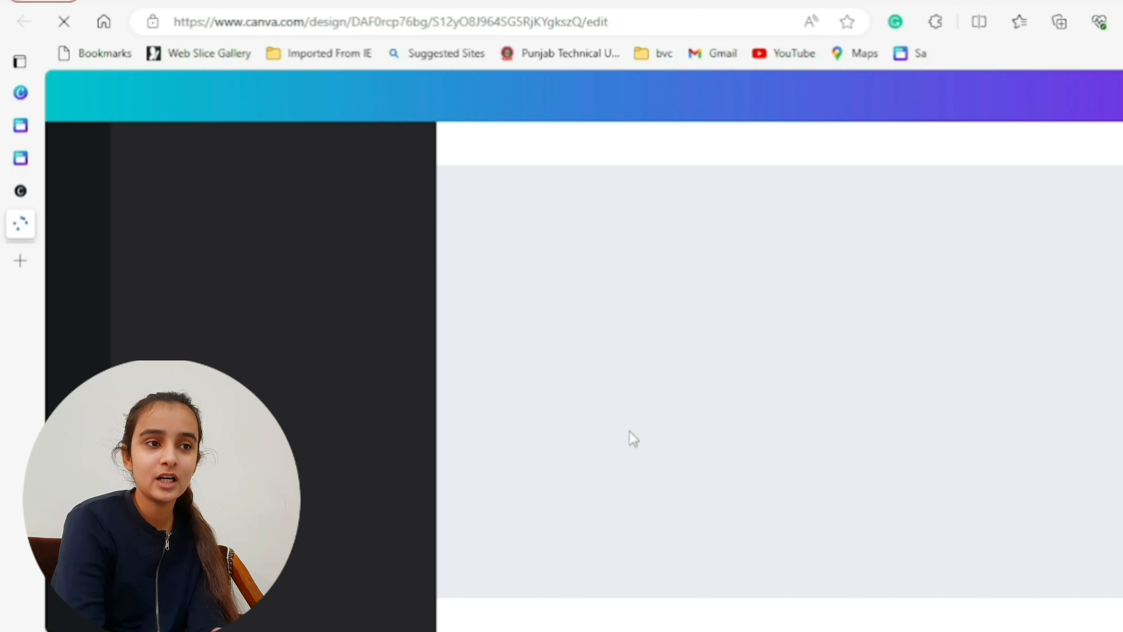